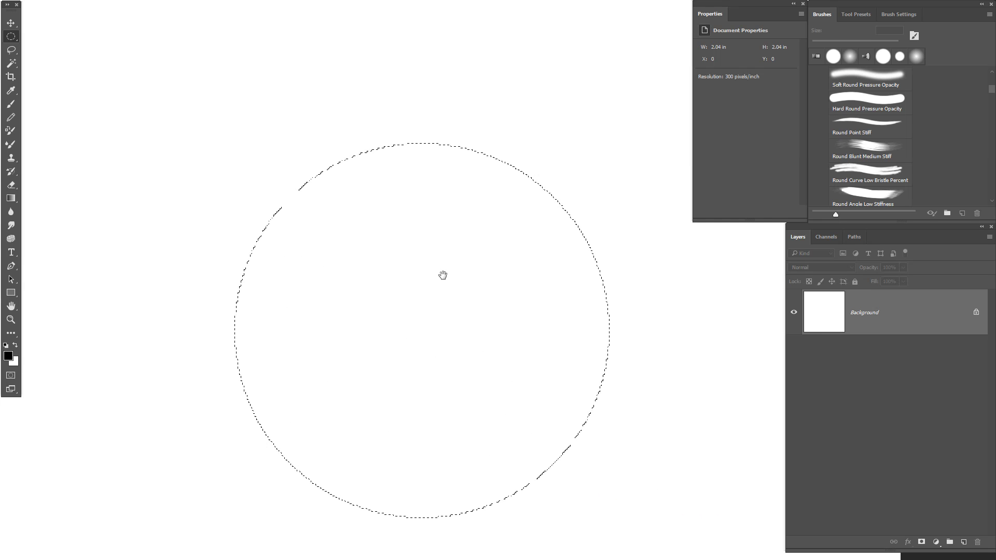
Step: Move the circular selection up-left, fill it with pale grey-blue, and deselect
drag(442, 275, 400, 229)
click(9, 357)
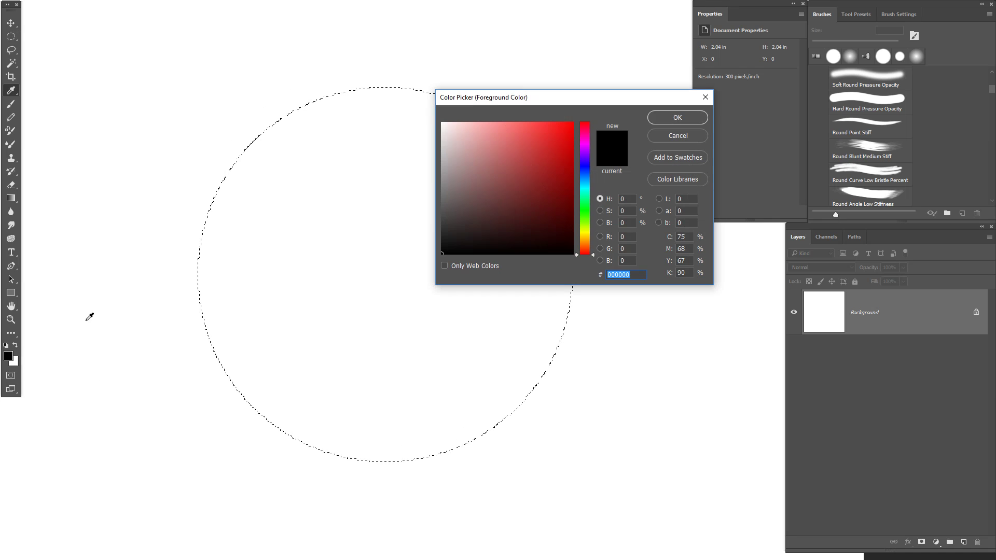
click(447, 141)
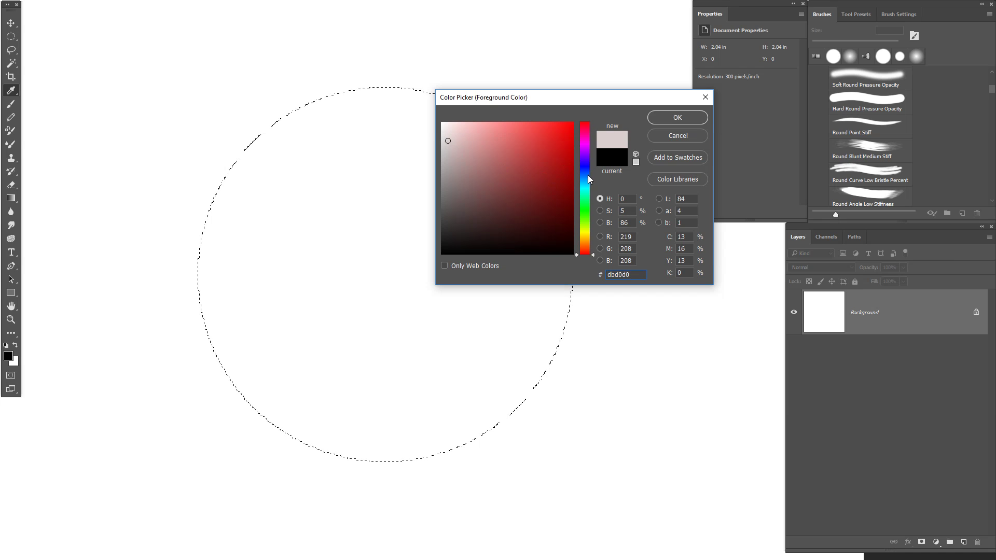
click(585, 164)
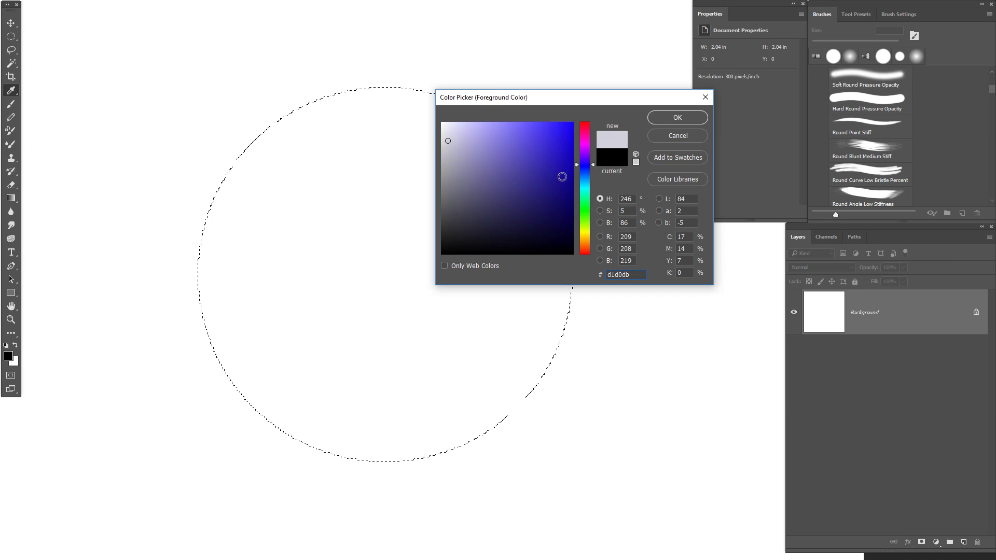
drag(588, 166, 588, 174)
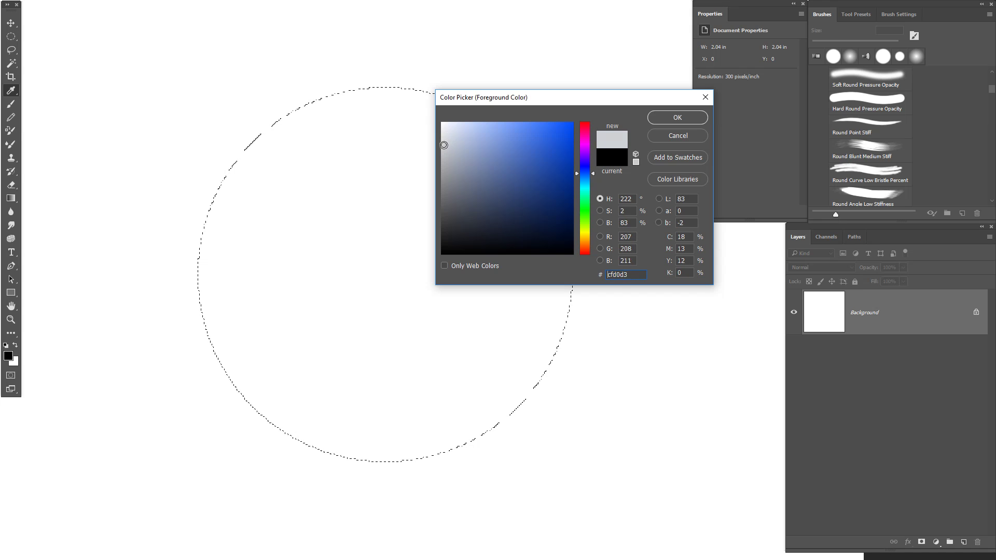
click(677, 117)
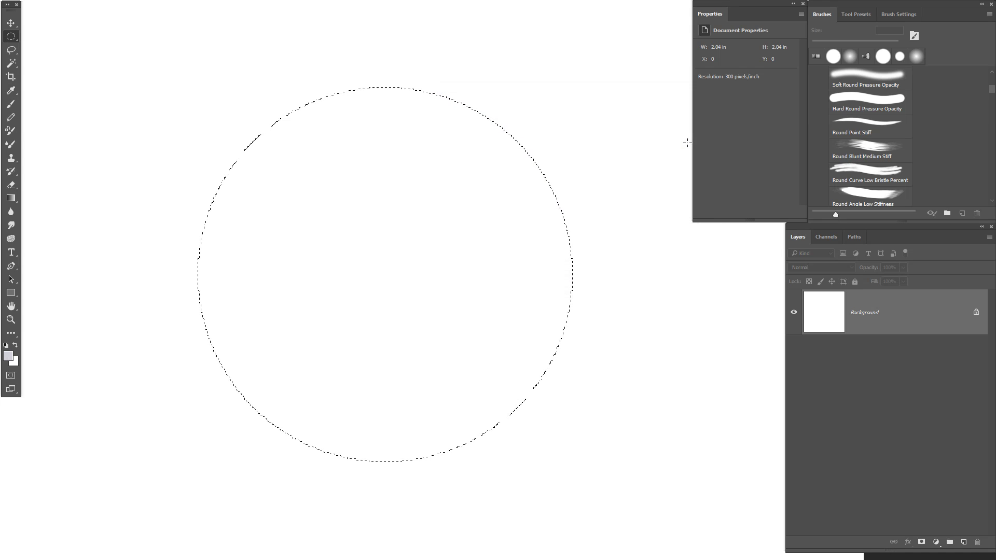
key(alt+Delete)
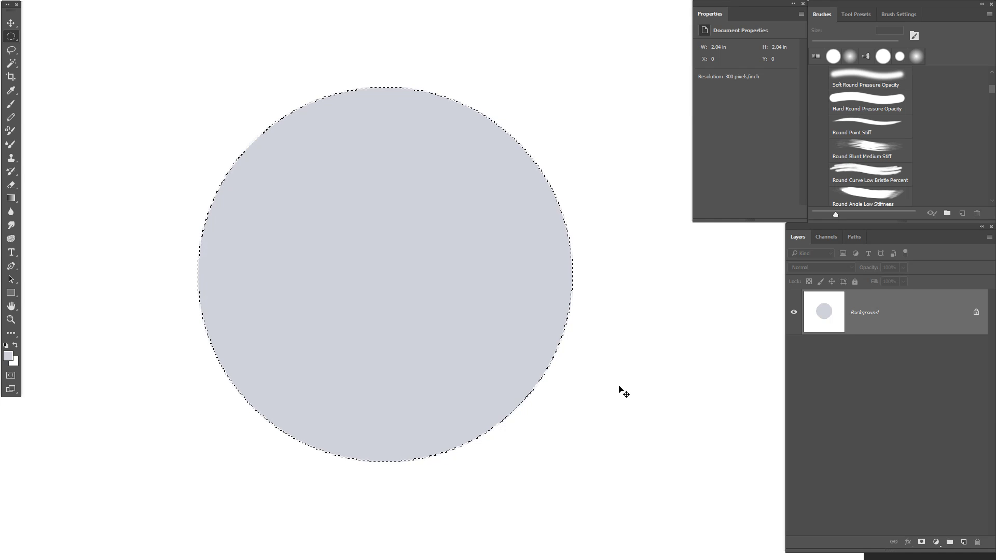
key(ctrl+d)
Step: Draw a circular iris selection and centre it on the eyeball
mouse_move(342, 234)
mouse_down()
mouse_move(482, 384)
mouse_move(547, 399)
mouse_up()
key(ctrl+d)
drag(341, 225, 485, 379)
click(358, 234)
drag(343, 211, 495, 363)
mouse_move(432, 290)
mouse_down()
mouse_move(400, 279)
mouse_move(410, 269)
mouse_up()
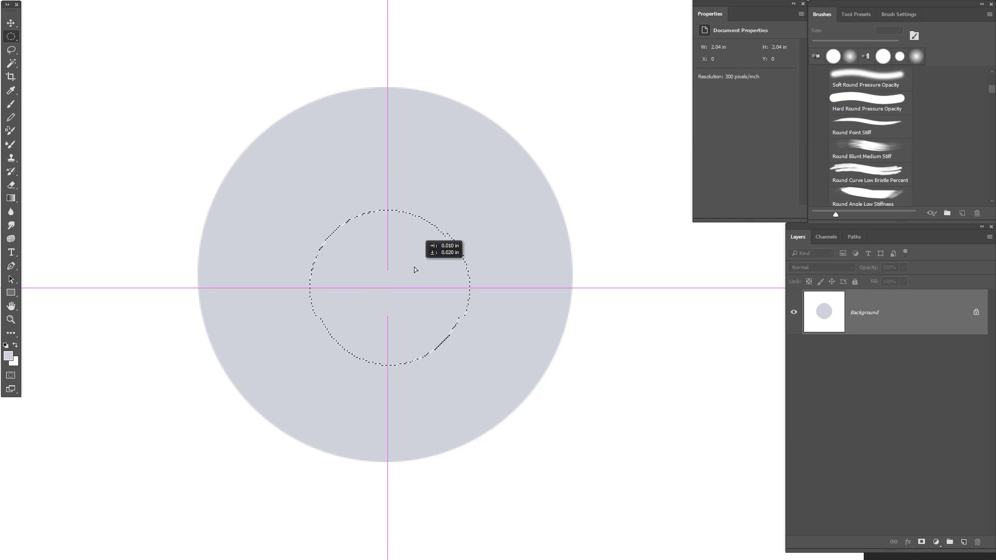
drag(410, 268, 413, 267)
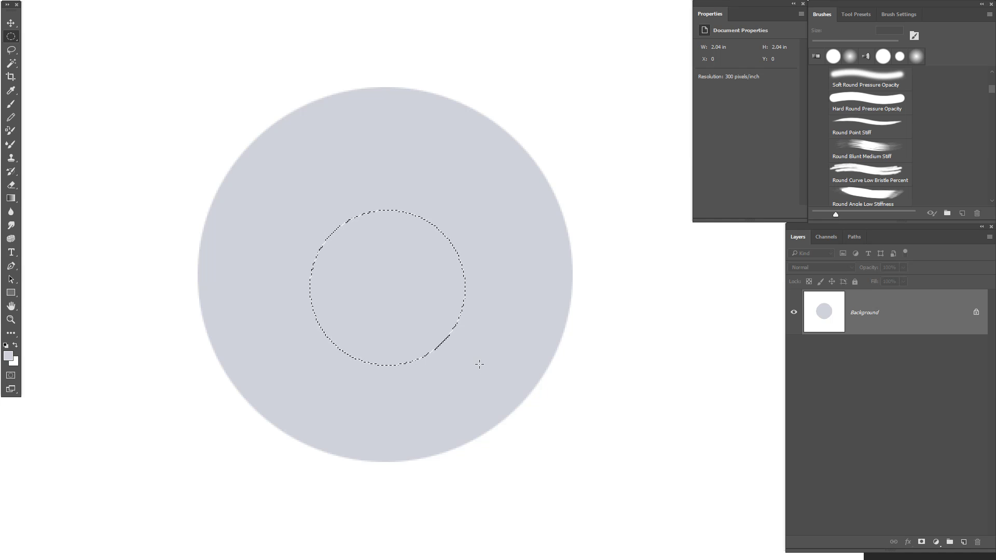
Step: Fill the iris selection with medium blue and deselect
click(9, 352)
mouse_move(515, 158)
mouse_down()
mouse_move(542, 135)
mouse_move(537, 178)
mouse_up()
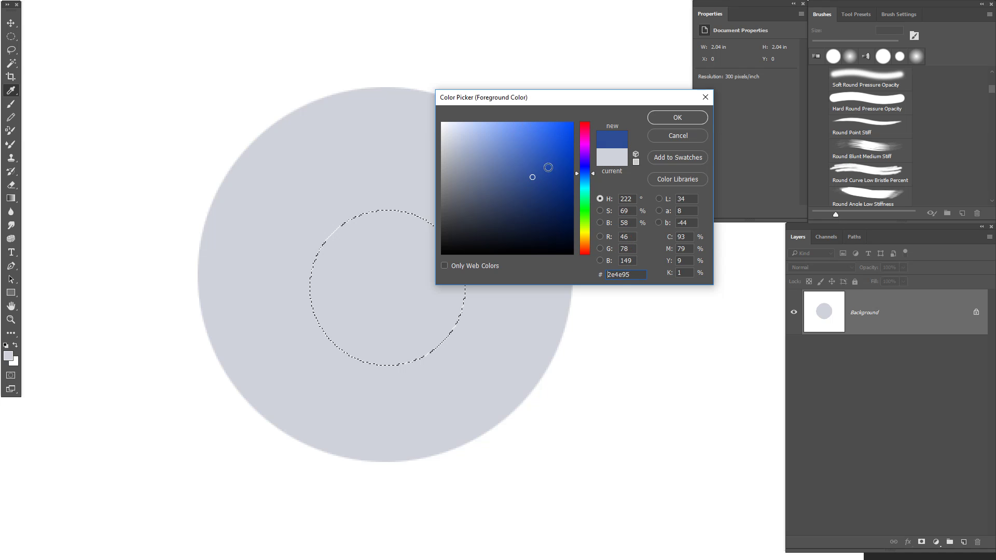
click(677, 118)
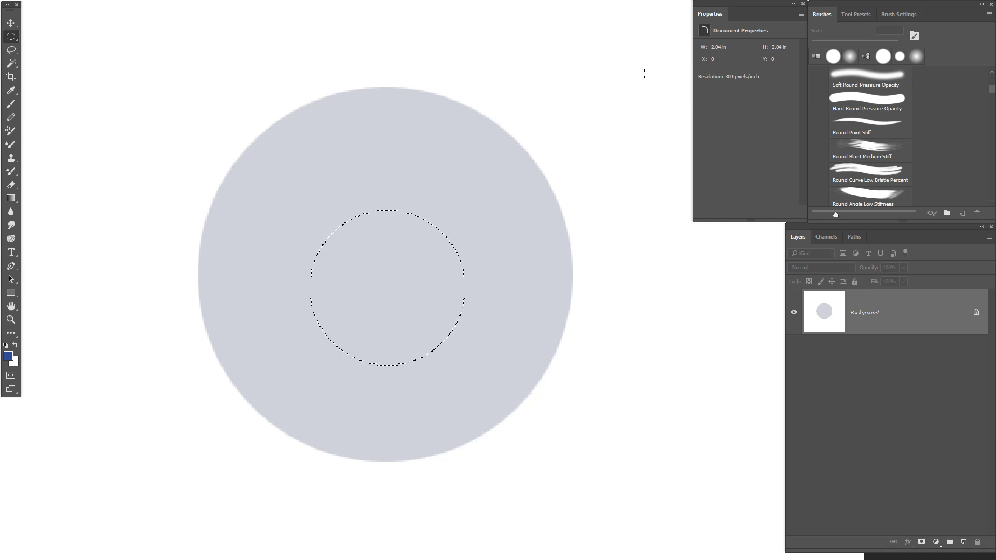
key(alt+BackSpace)
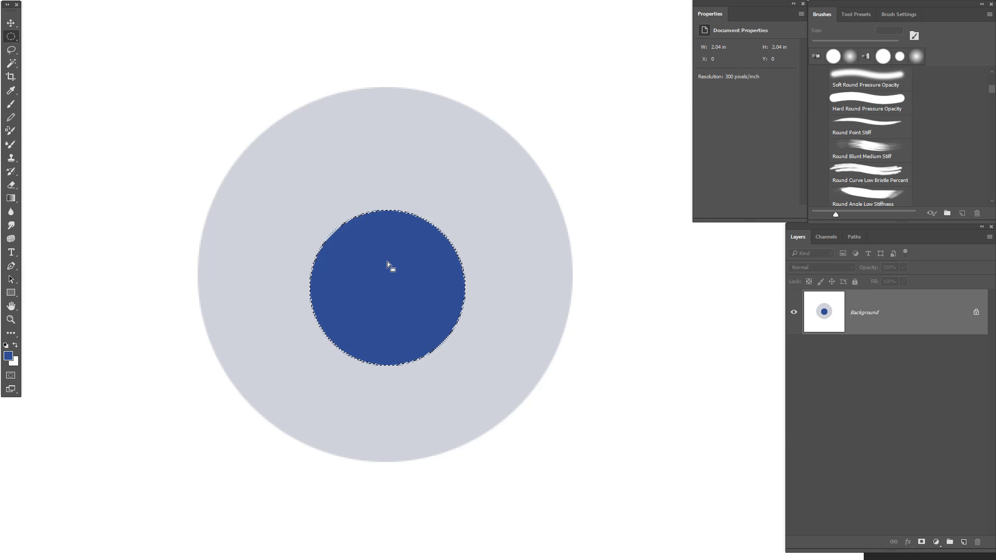
key(ctrl+d)
Step: Fill a small centred circle in the iris with black for the pupil
drag(370, 273, 427, 333)
drag(387, 287, 394, 291)
click(8, 345)
key(alt+Delete)
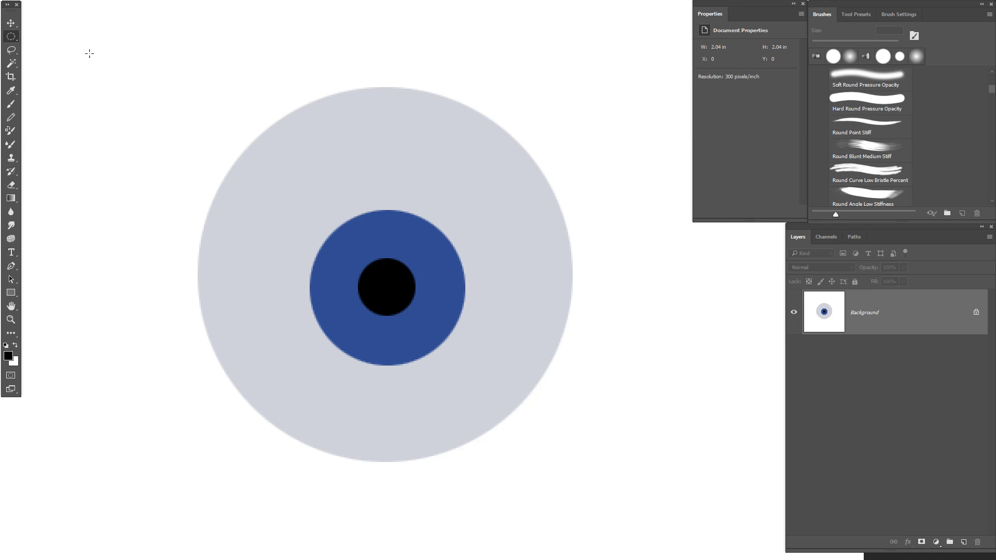
Step: Magic Wand the pupil, enlarge it evenly from its centre, and deselect
click(11, 63)
click(387, 278)
key(ctrl+t)
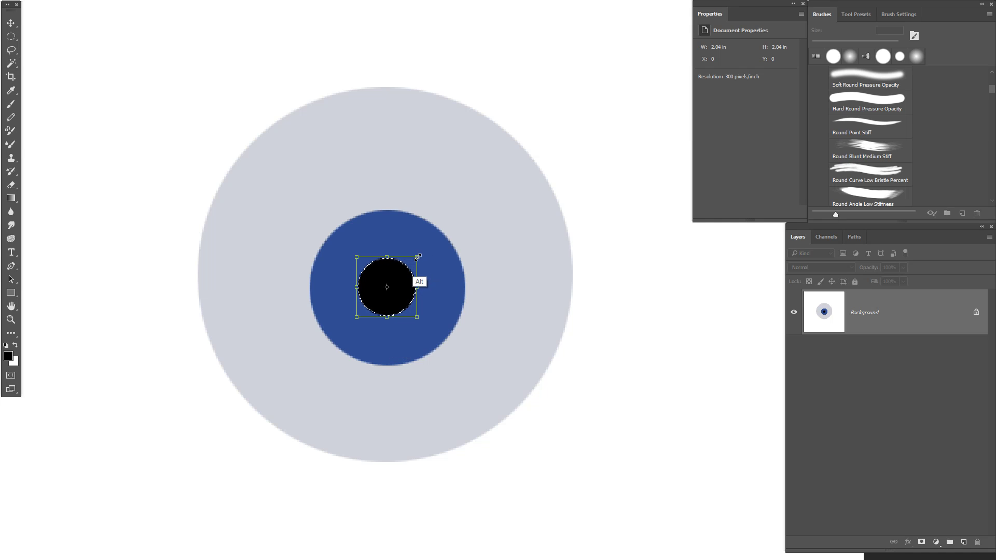
drag(418, 257, 429, 248)
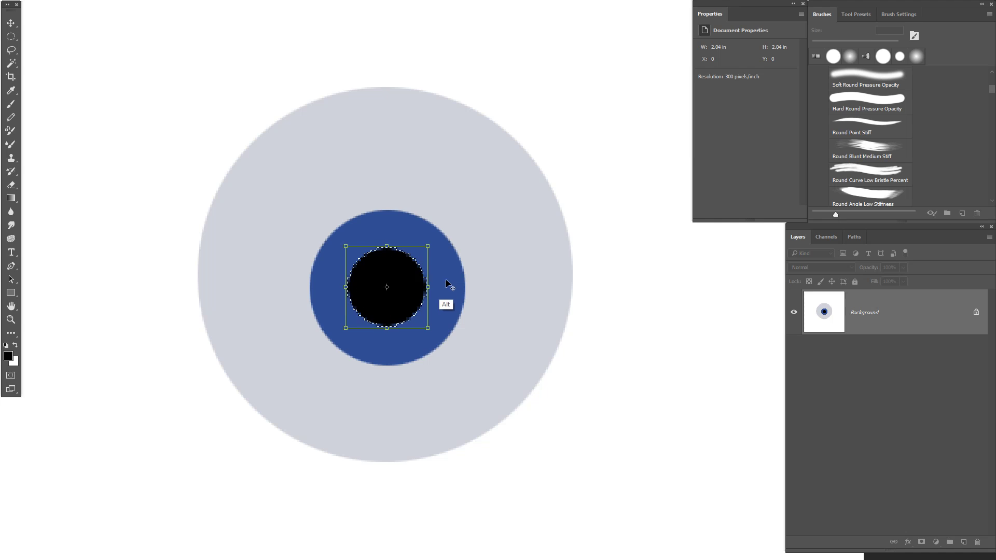
key(Return)
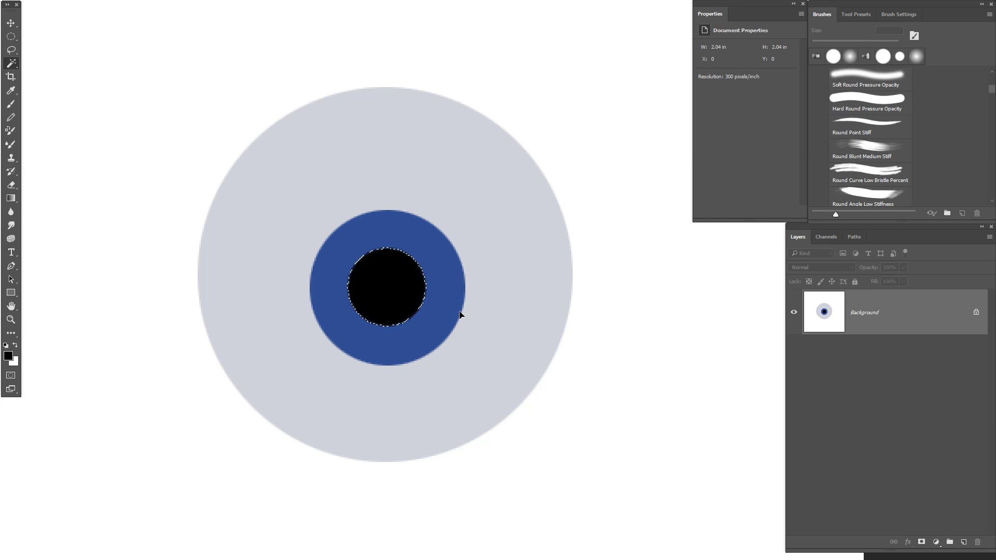
key(ctrl+d)
Step: Write the label 'SIDE' at top left with a hard round brush
click(11, 103)
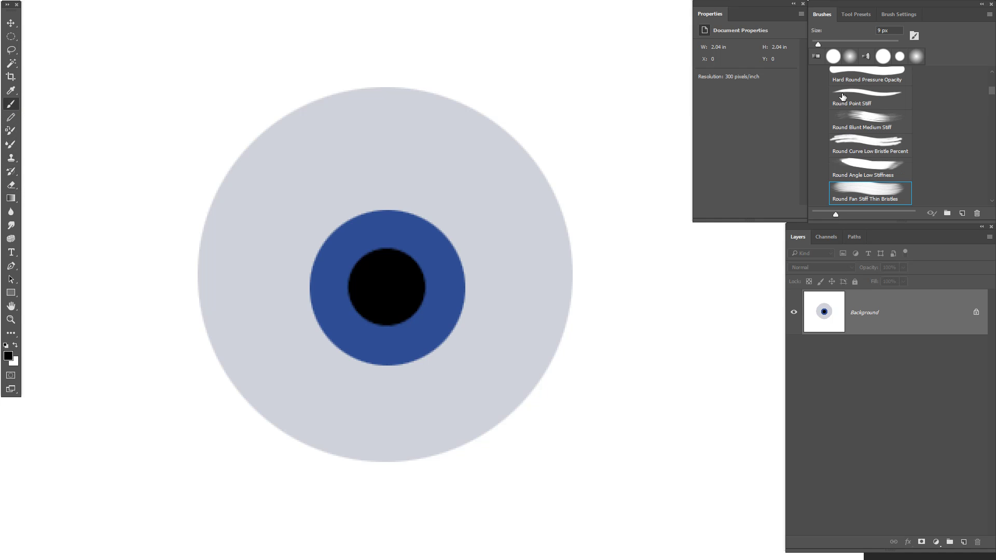
click(885, 58)
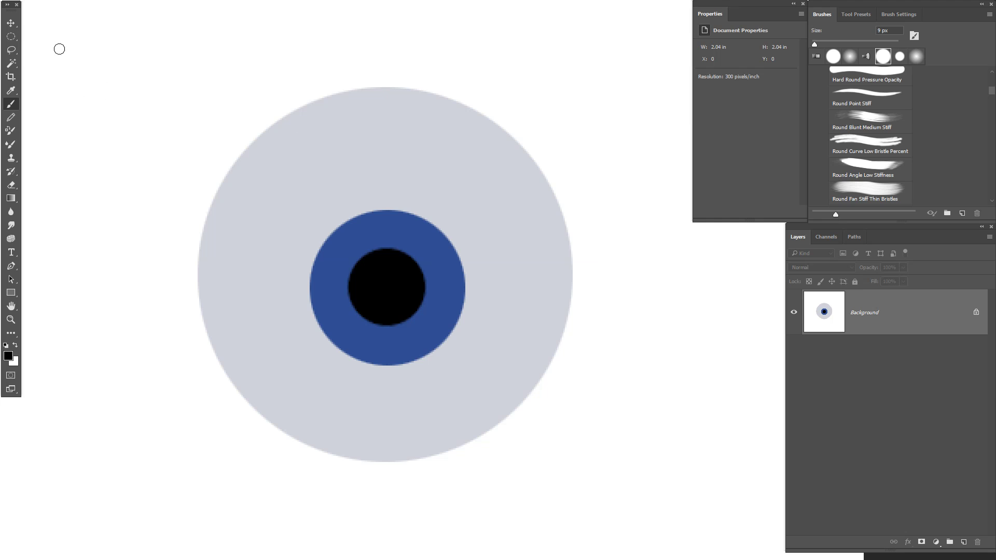
mouse_move(60, 21)
mouse_down()
mouse_move(41, 43)
mouse_move(45, 53)
mouse_up()
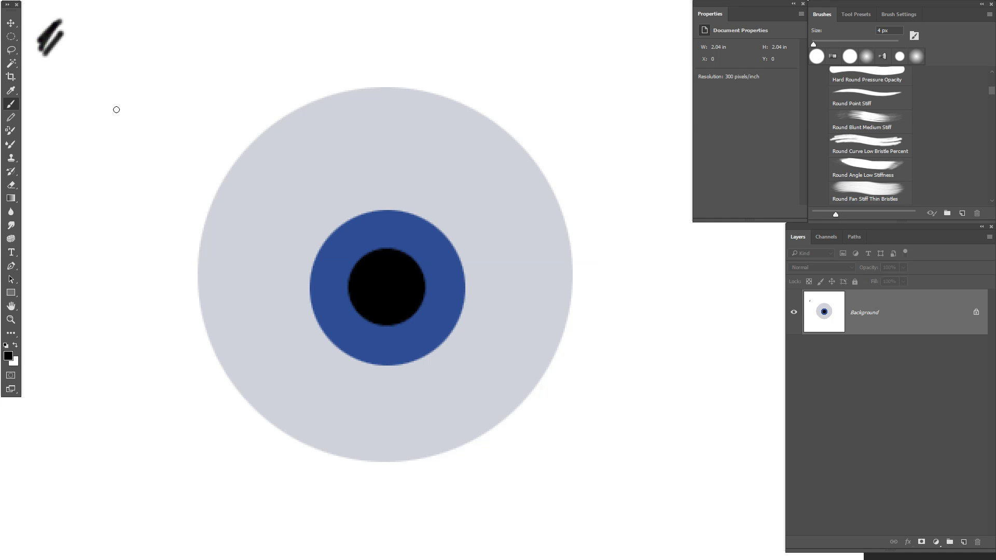
mouse_move(84, 41)
mouse_down()
mouse_move(67, 64)
mouse_move(106, 67)
mouse_up()
mouse_move(106, 39)
mouse_down()
mouse_move(116, 62)
mouse_move(109, 65)
mouse_up()
mouse_move(129, 42)
mouse_down()
mouse_move(131, 64)
mouse_move(151, 59)
mouse_up()
drag(133, 52, 147, 48)
drag(130, 41, 148, 36)
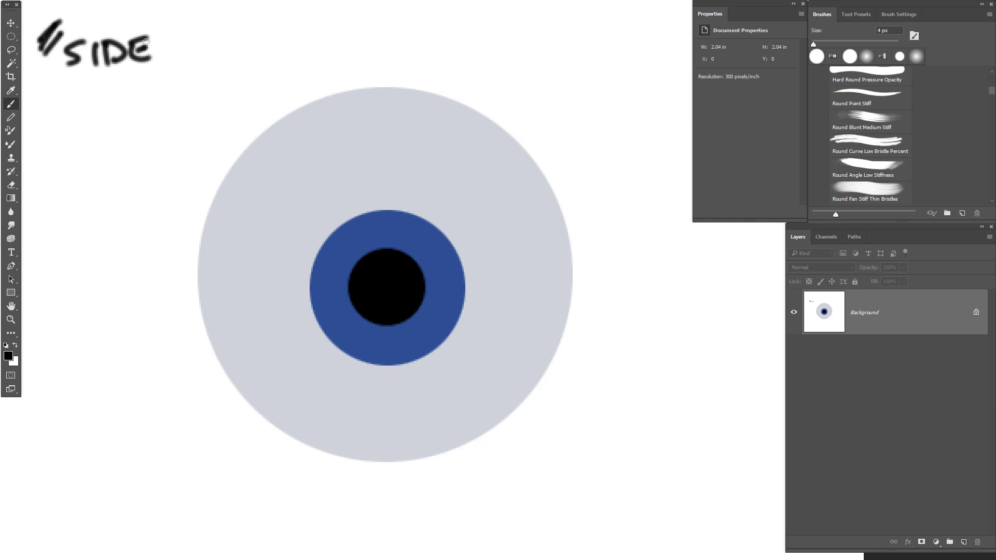
Step: Sketch the side-view eyeball oval with lid and brow lines
mouse_move(109, 163)
mouse_down()
mouse_move(77, 144)
mouse_move(77, 249)
mouse_move(100, 156)
mouse_move(129, 187)
mouse_move(121, 217)
mouse_up()
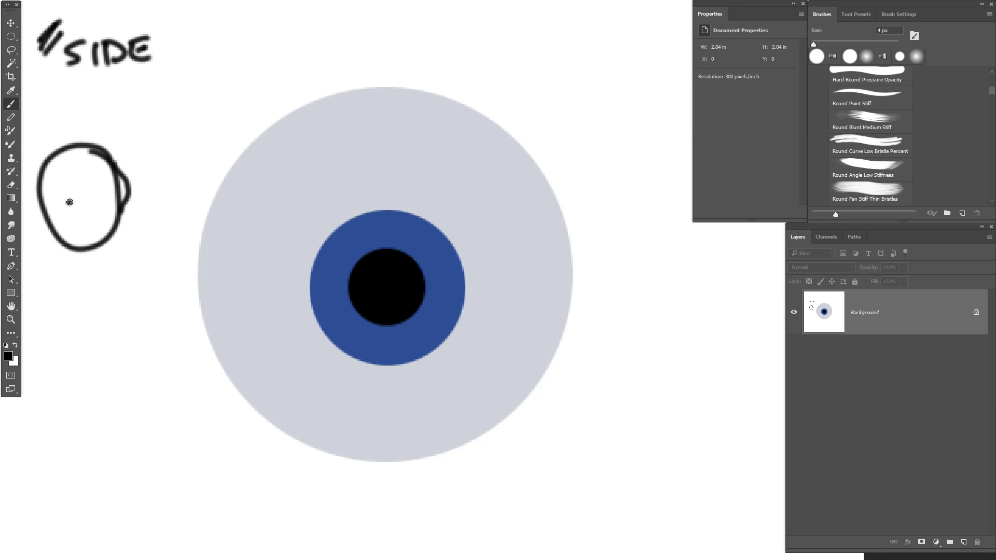
mouse_move(70, 203)
mouse_down()
mouse_move(125, 160)
mouse_move(68, 130)
mouse_up()
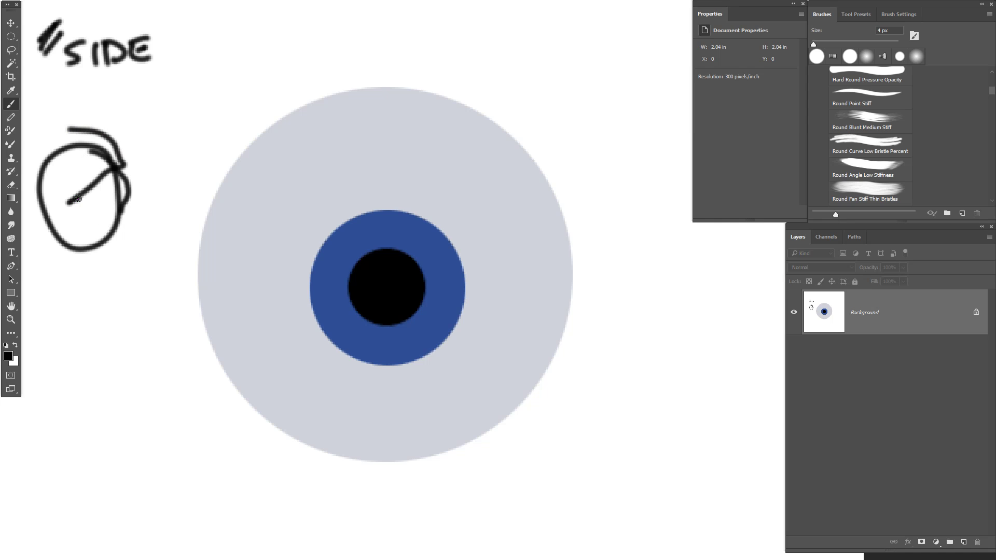
mouse_move(72, 201)
mouse_down()
mouse_move(125, 212)
mouse_move(112, 260)
mouse_up()
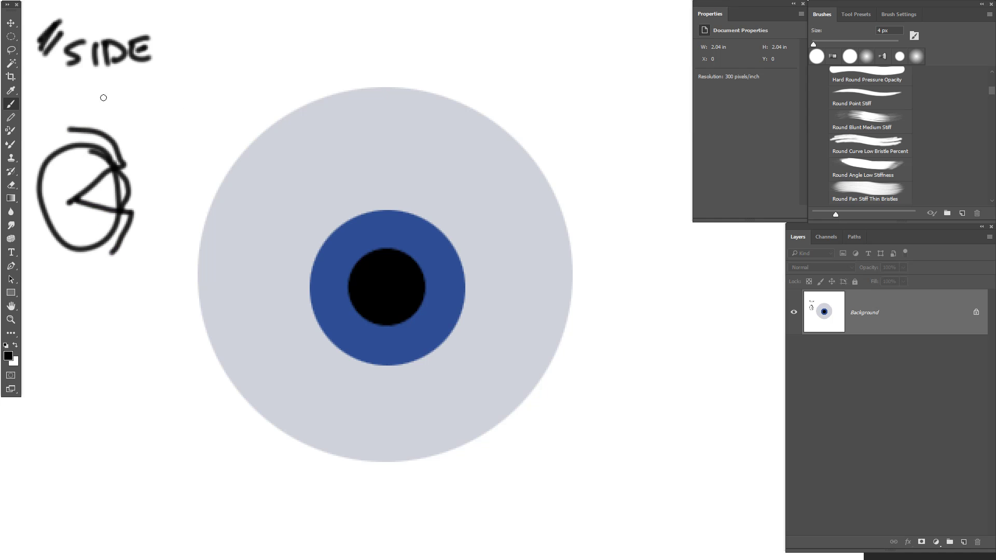
drag(70, 129, 99, 91)
drag(116, 252, 137, 280)
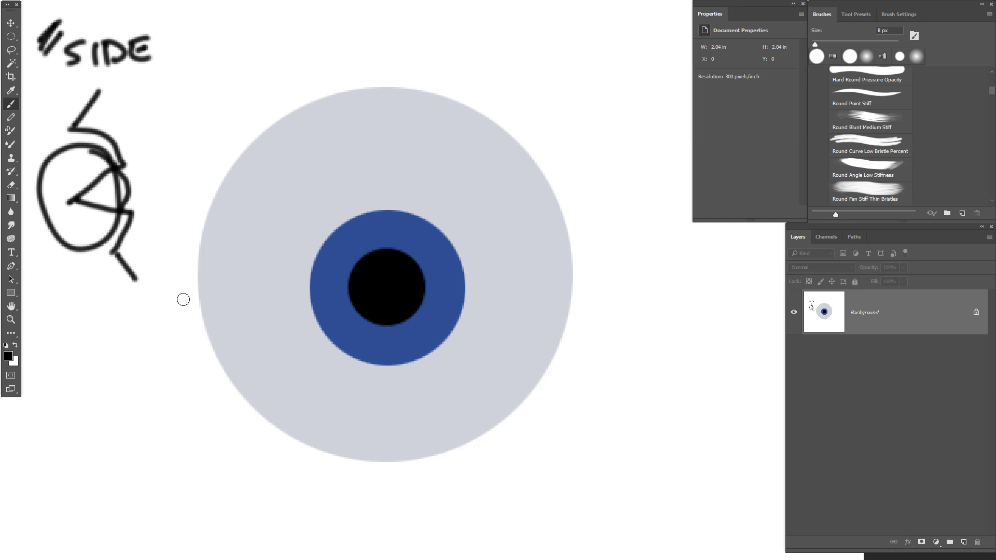
Step: Draw the upper eyelid line arcing over the iris, undoing extra strokes
mouse_move(175, 300)
mouse_down()
mouse_move(351, 219)
mouse_move(580, 262)
mouse_up()
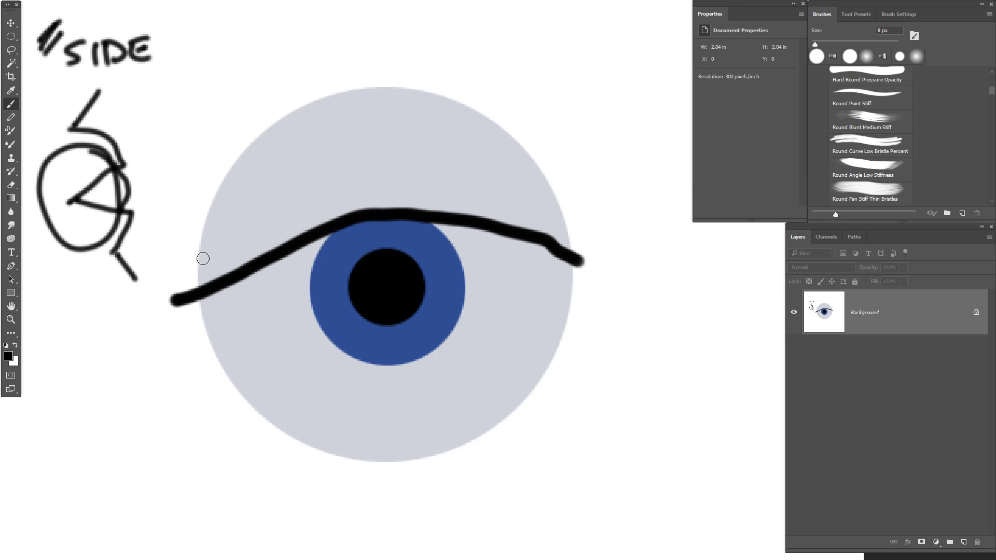
drag(169, 281, 321, 218)
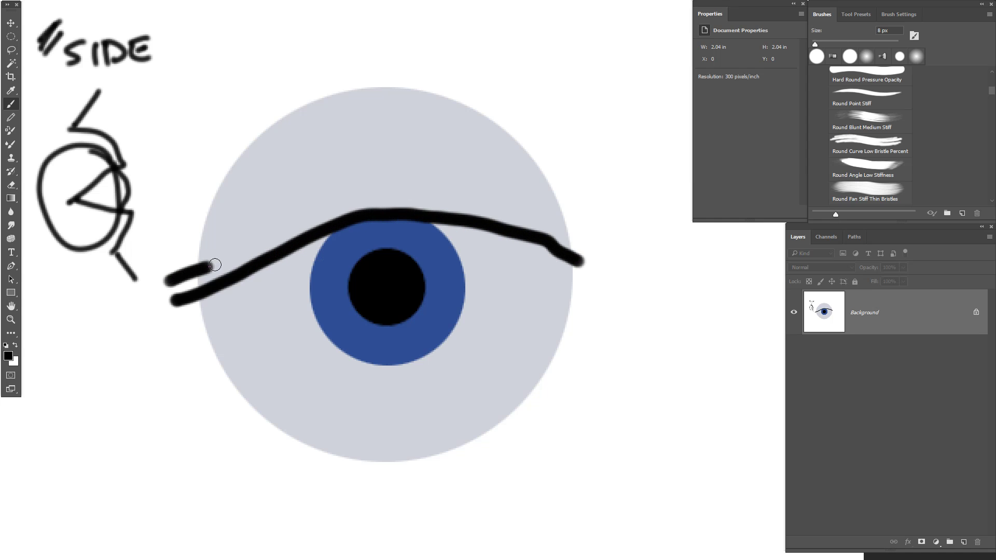
key(ctrl+z)
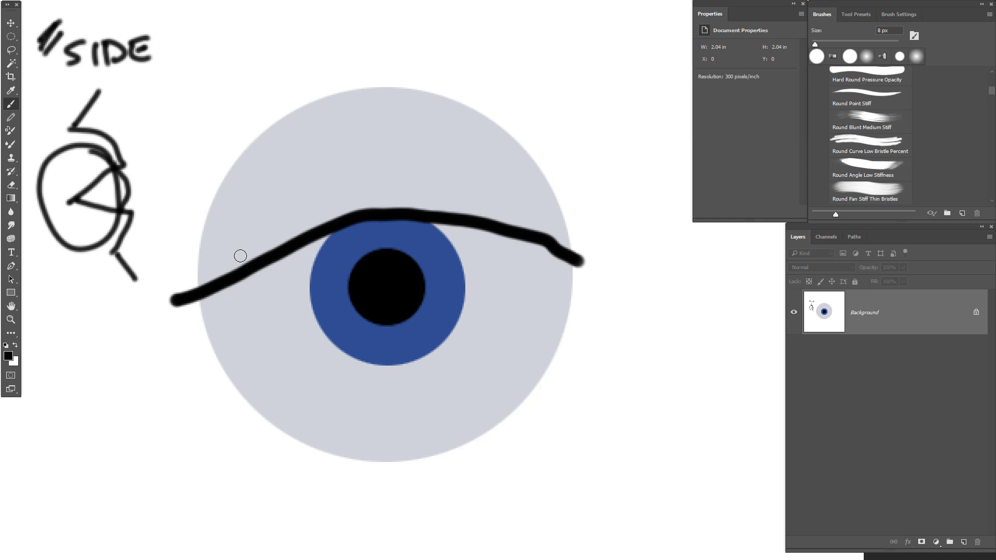
key(ctrl+z)
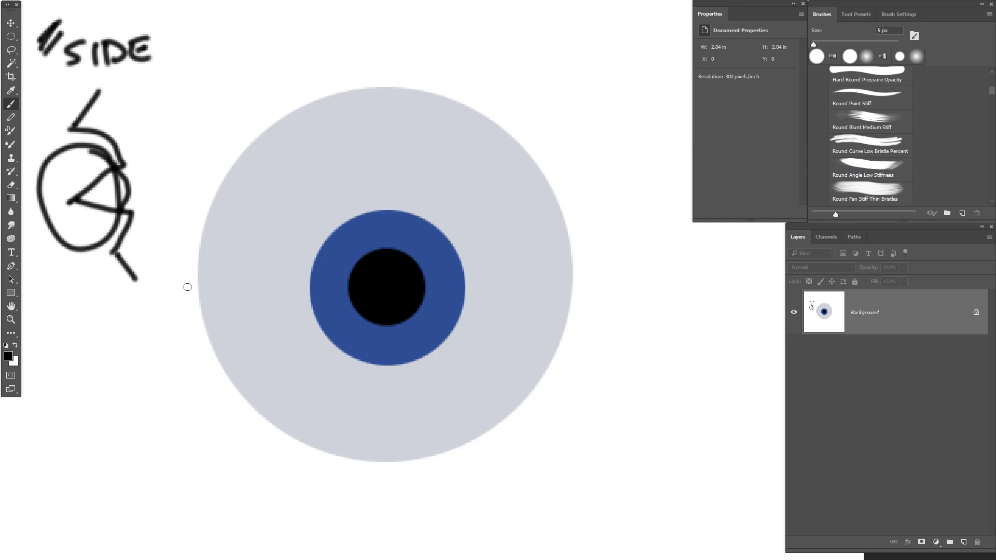
drag(172, 296, 586, 293)
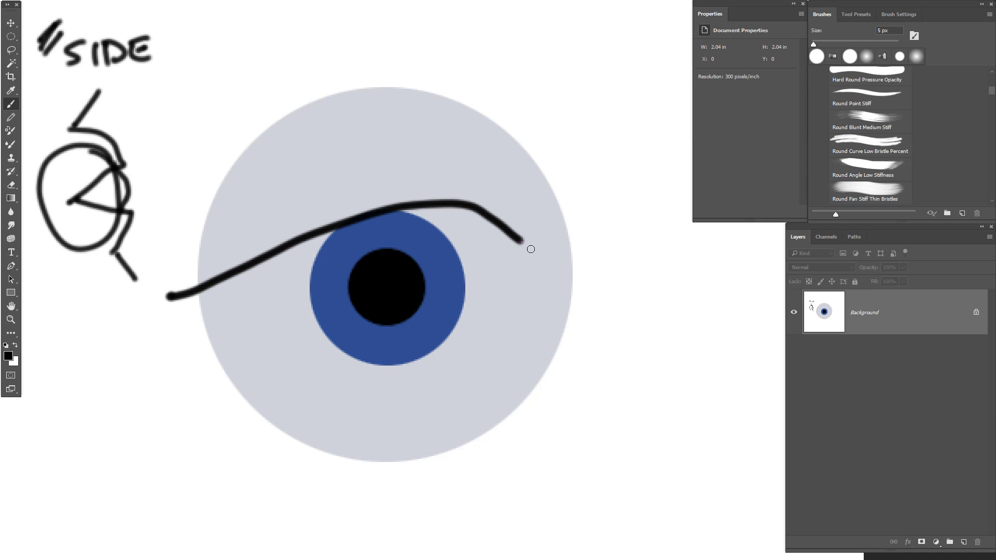
mouse_move(165, 278)
mouse_down()
mouse_move(426, 183)
mouse_move(541, 232)
mouse_move(564, 253)
mouse_up()
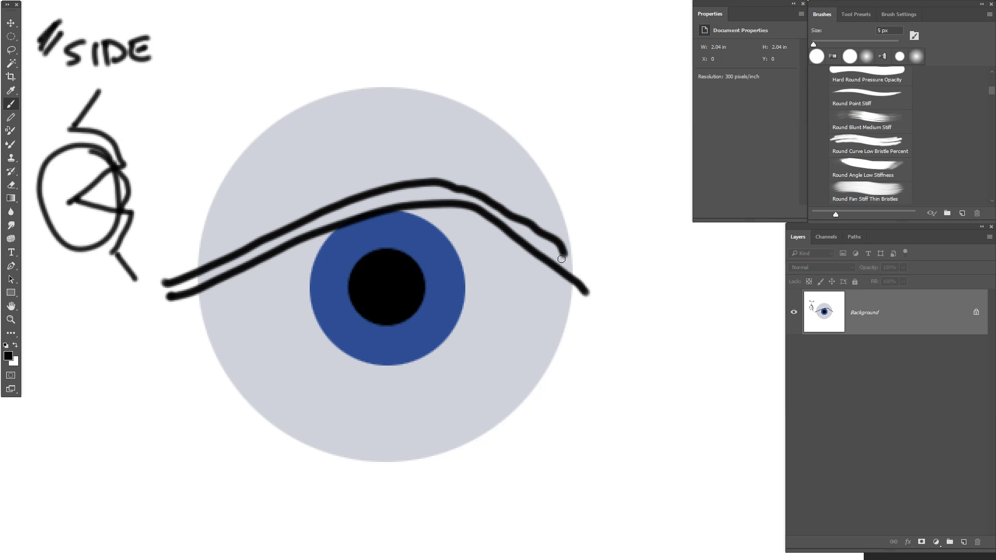
key(ctrl+z)
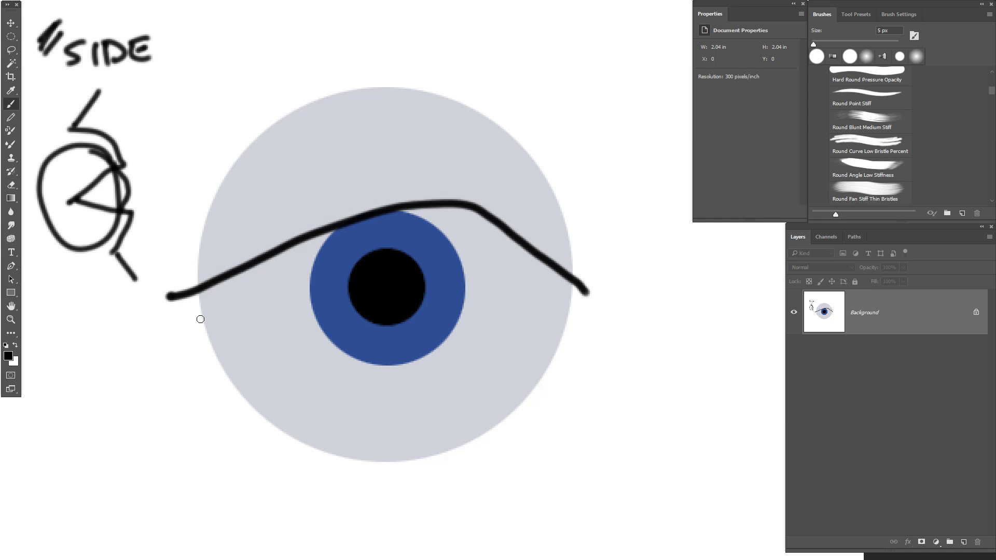
Step: Draw the lower eyelid and its rim from the inner corner
drag(187, 301, 576, 303)
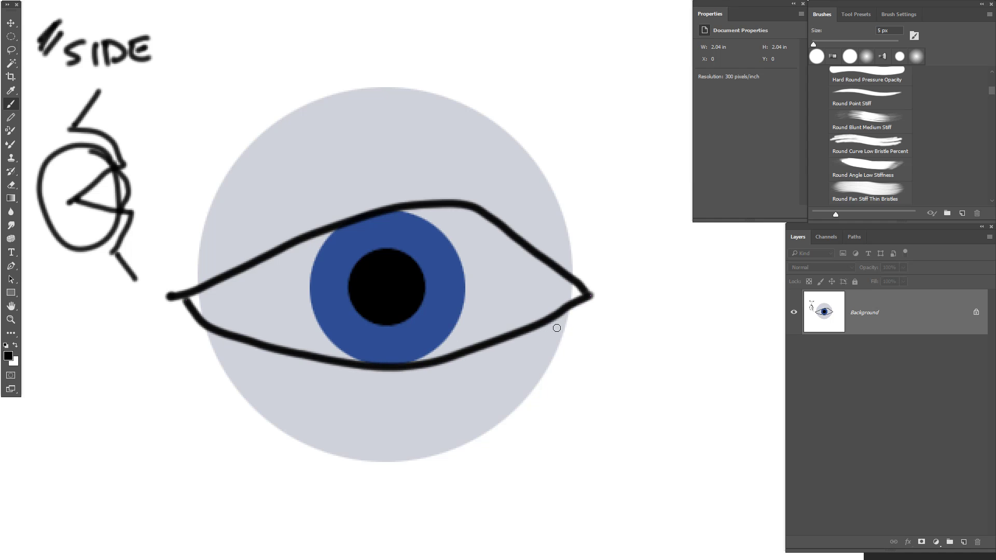
key(ctrl+z)
drag(188, 298, 585, 294)
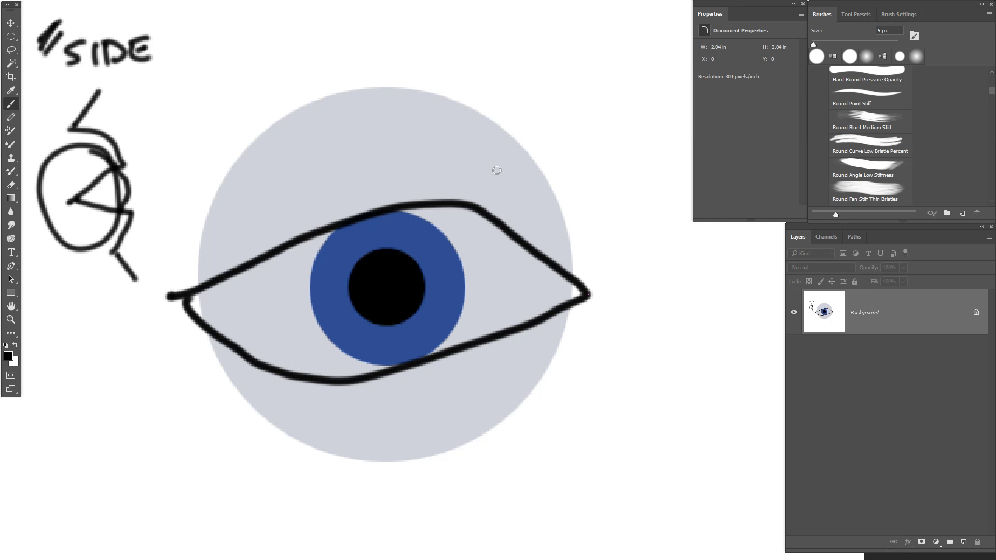
drag(461, 216, 493, 177)
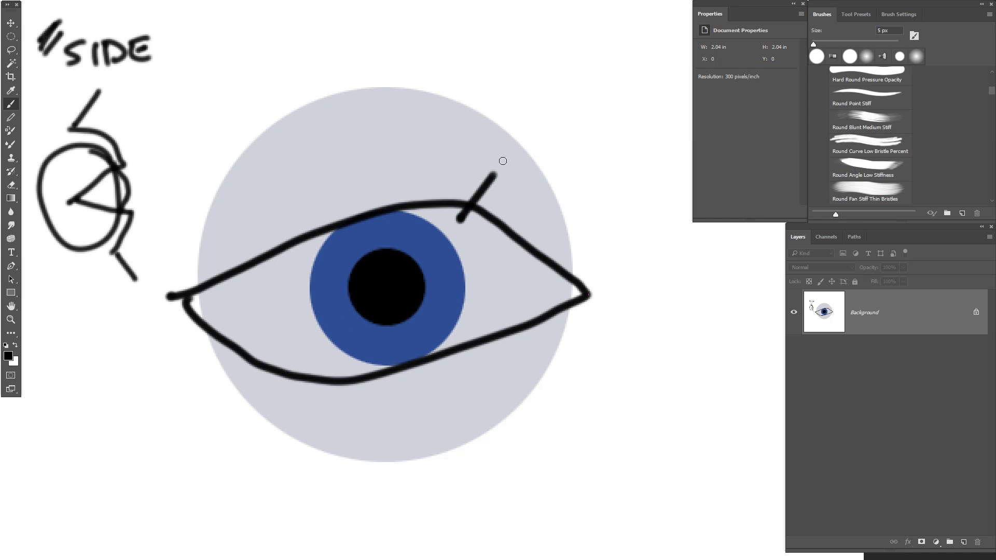
drag(310, 374, 281, 410)
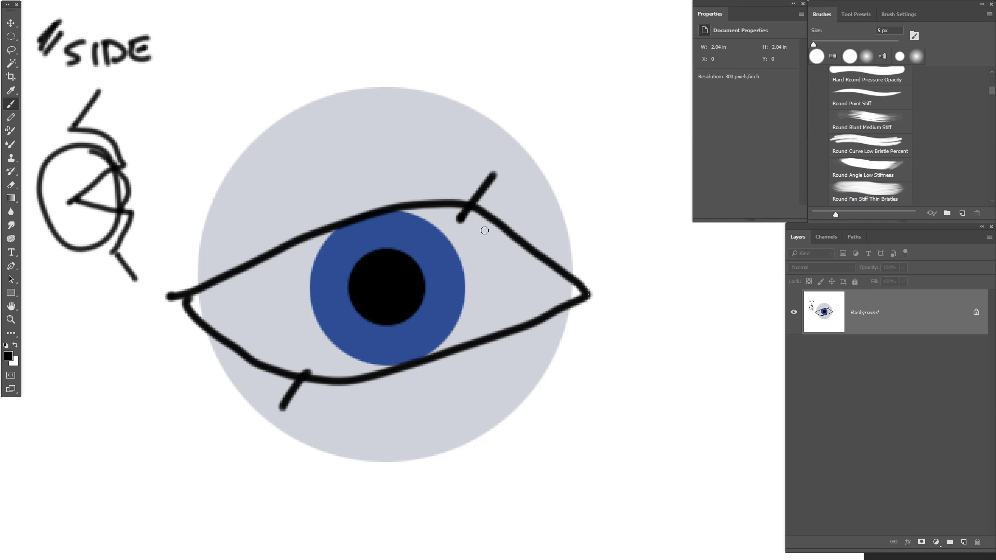
key(ctrl+z)
key(ctrl+z)
key(ctrl+z)
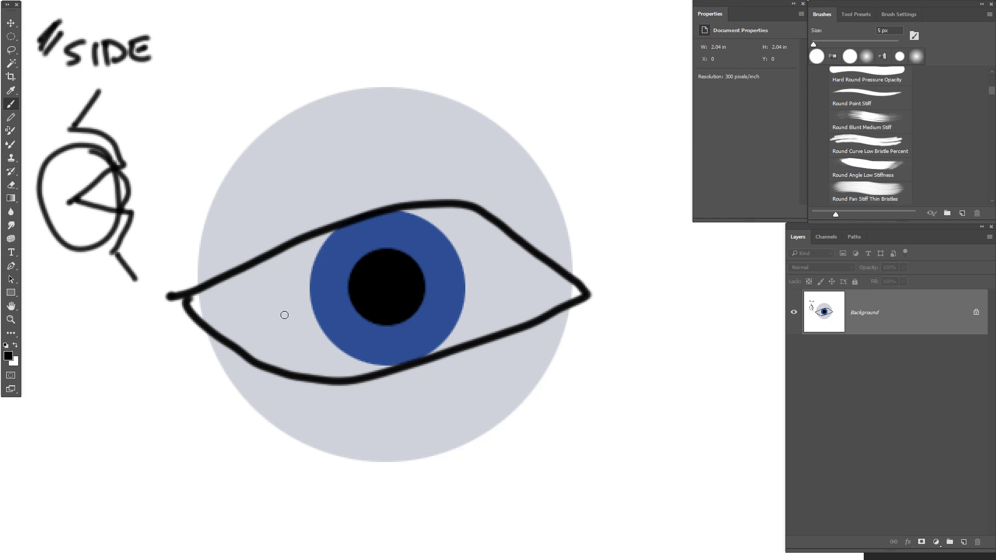
mouse_move(197, 296)
mouse_down()
mouse_move(319, 356)
mouse_move(491, 320)
mouse_move(560, 289)
mouse_up()
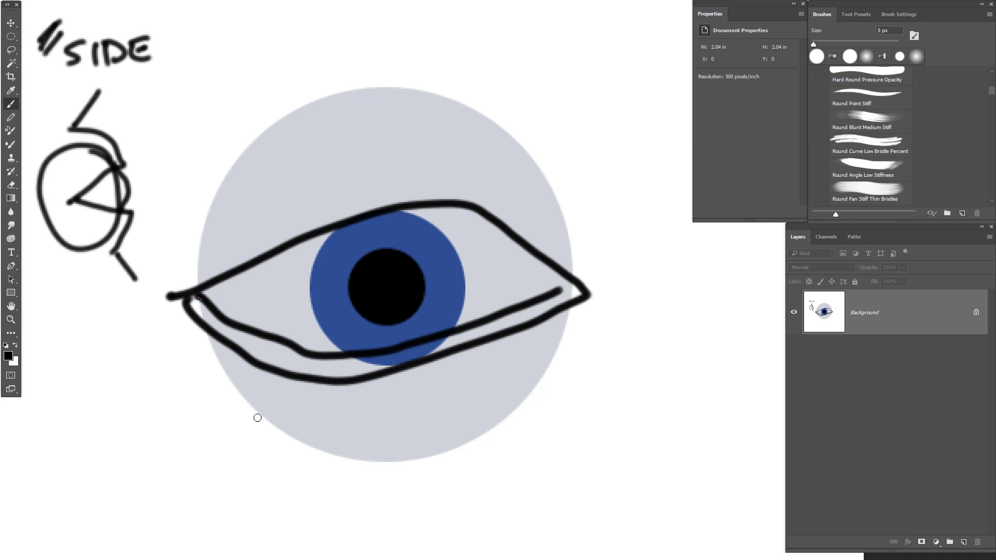
Step: Draw the under-eye curve beneath the lower lid after two retries
mouse_move(248, 403)
mouse_down()
mouse_move(459, 408)
mouse_move(514, 382)
mouse_up()
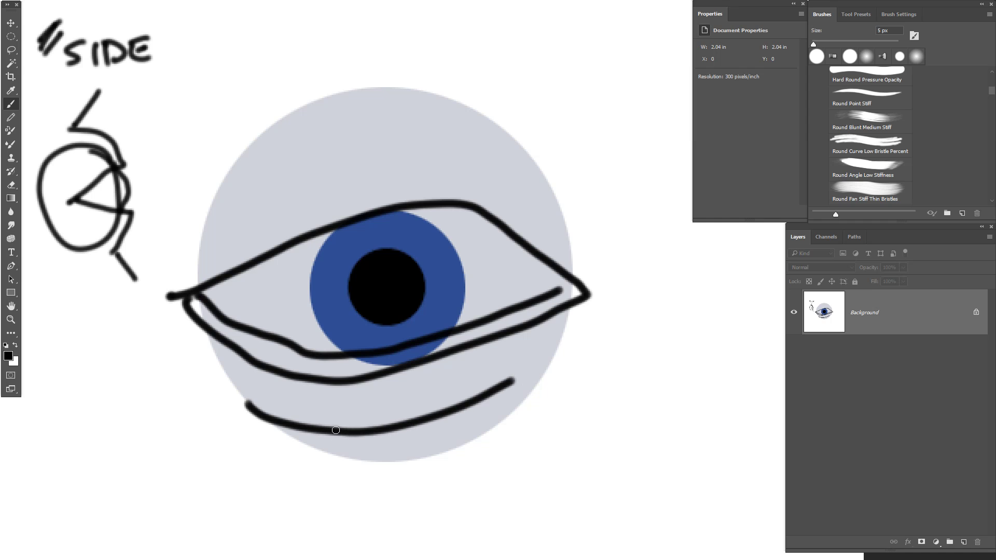
key(ctrl+z)
drag(294, 433, 523, 420)
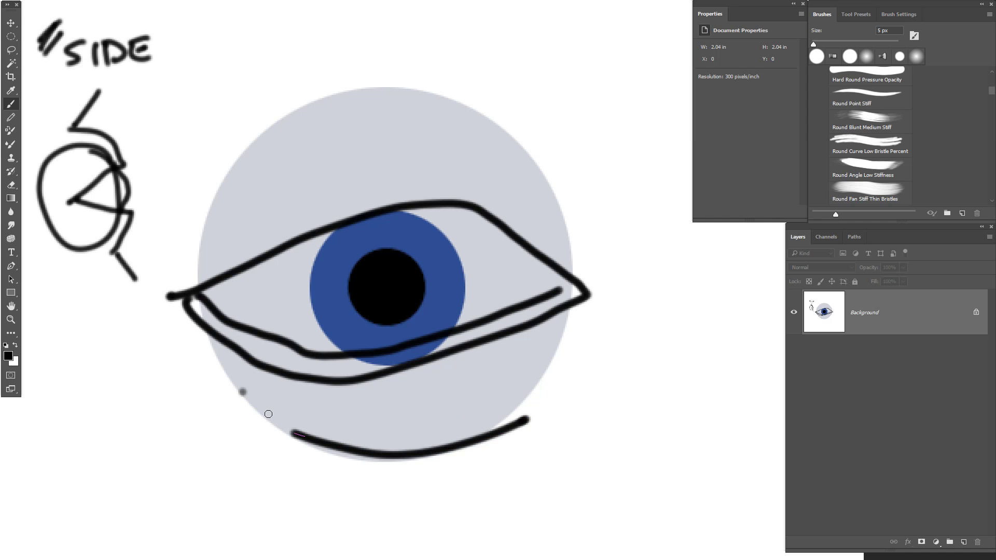
key(ctrl+z)
drag(247, 400, 536, 397)
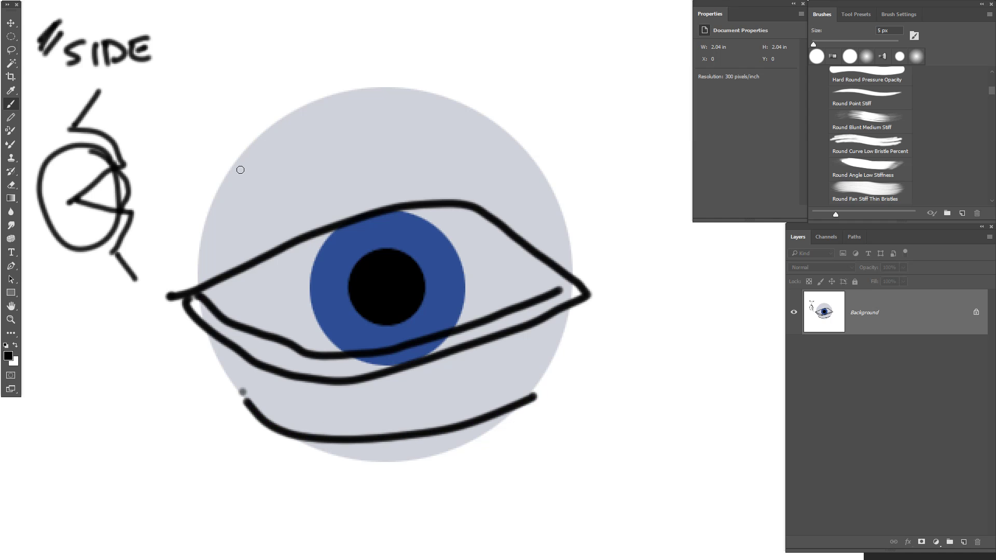
Step: Add the arched crease above the eye, brow strokes, and the brow-bone curve
mouse_move(207, 199)
mouse_down()
mouse_move(312, 123)
mouse_move(481, 151)
mouse_move(554, 218)
mouse_up()
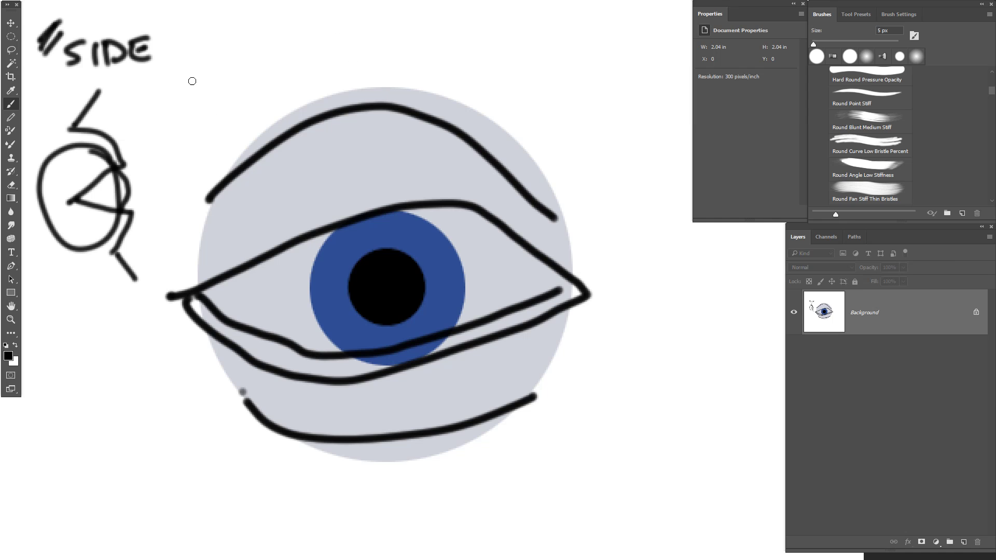
drag(173, 66, 190, 47)
drag(237, 22, 357, 2)
drag(526, 17, 599, 113)
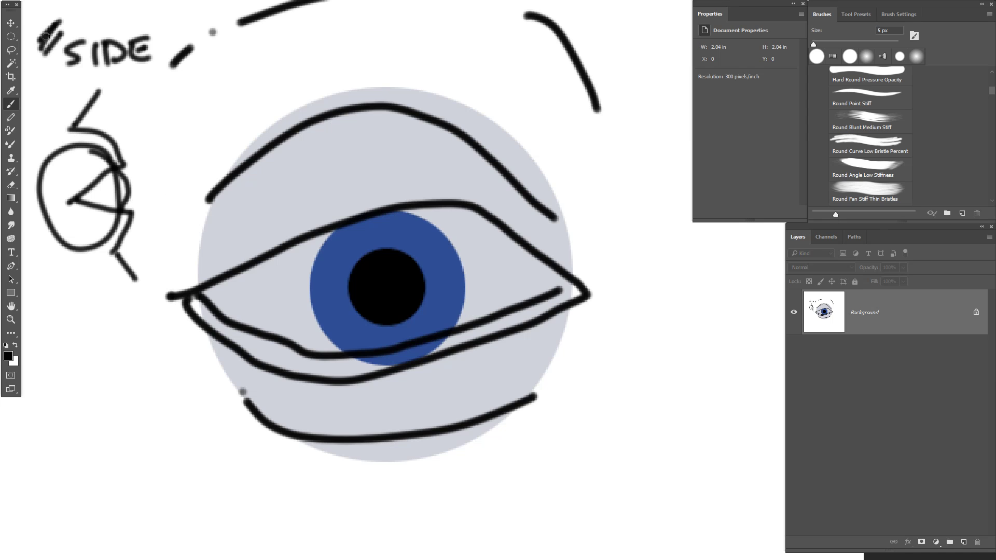
Step: Switch to red and draw arrows along the side sketch's lid curves
click(17, 347)
click(9, 355)
click(548, 131)
text(ff0000)
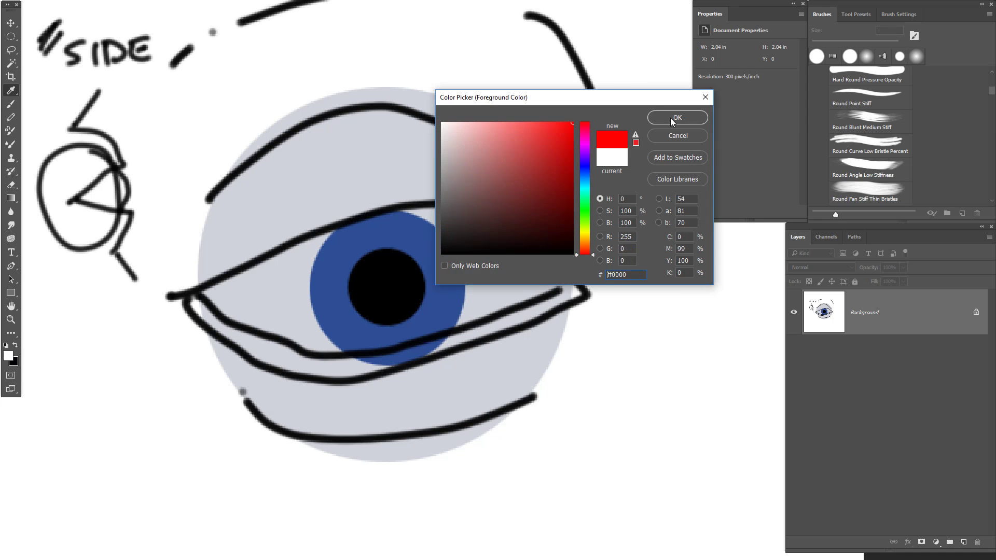
click(678, 118)
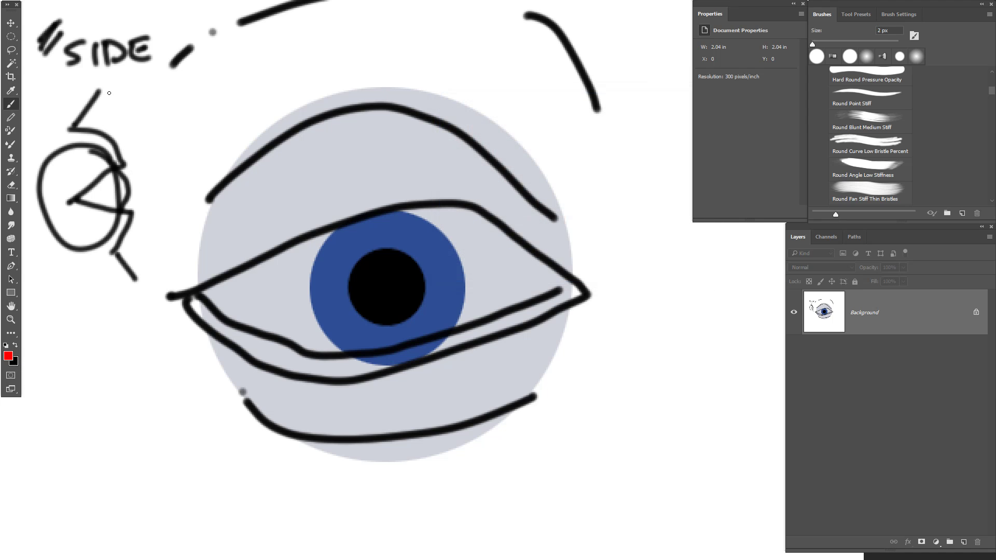
mouse_move(110, 91)
mouse_down()
mouse_move(98, 123)
mouse_move(140, 159)
mouse_up()
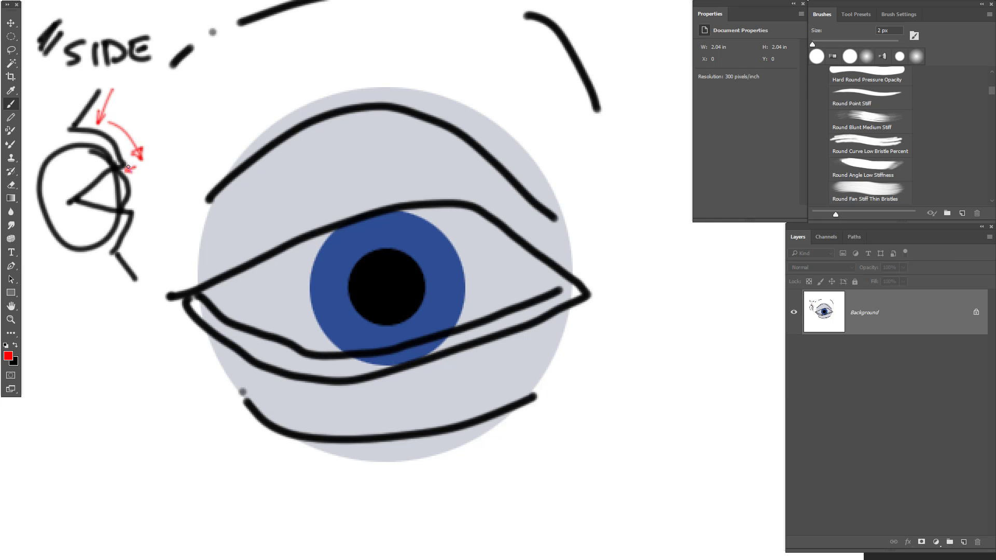
drag(130, 168, 130, 208)
drag(141, 218, 127, 254)
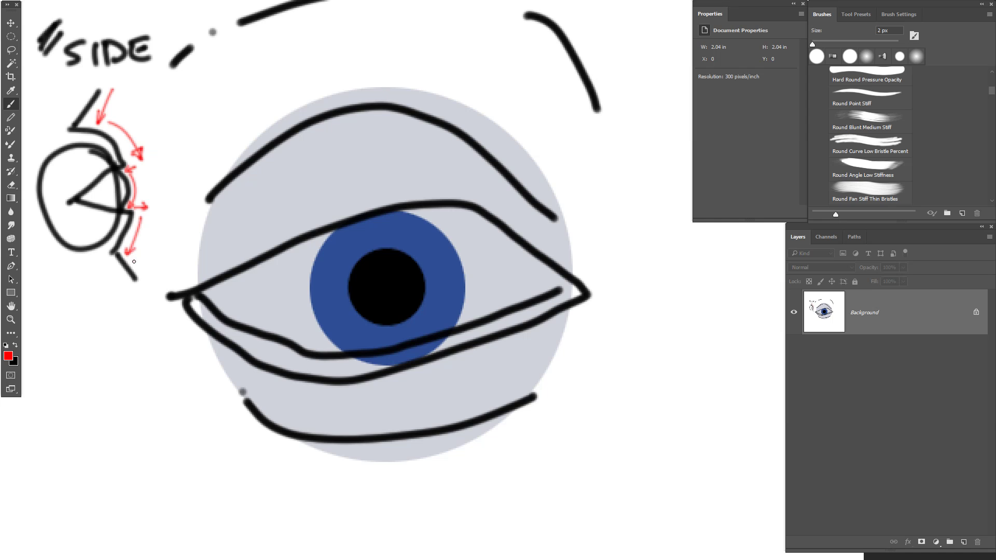
drag(134, 262, 143, 285)
Step: Draw two red guide lines from the top down past the lower eyelid
mouse_move(479, 3)
mouse_down()
mouse_move(408, 108)
mouse_move(475, 205)
mouse_up()
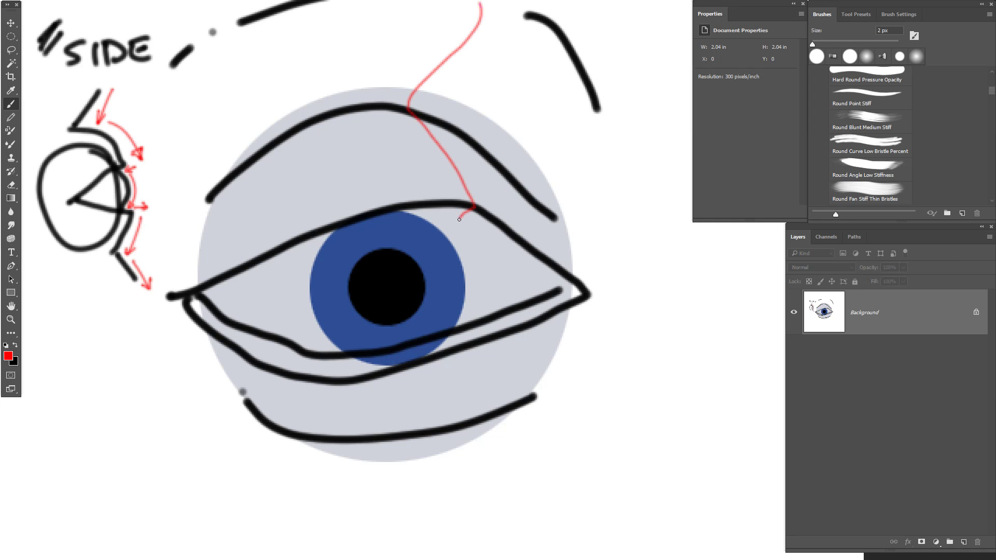
mouse_move(471, 243)
mouse_down()
mouse_move(483, 339)
mouse_move(432, 420)
mouse_move(449, 544)
mouse_up()
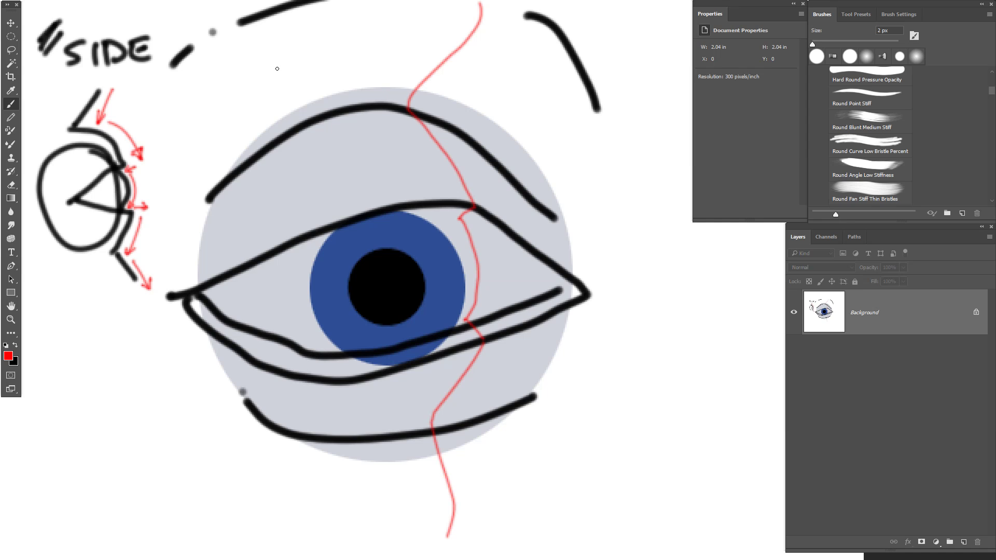
mouse_move(227, 15)
mouse_down()
mouse_move(259, 140)
mouse_move(252, 260)
mouse_up()
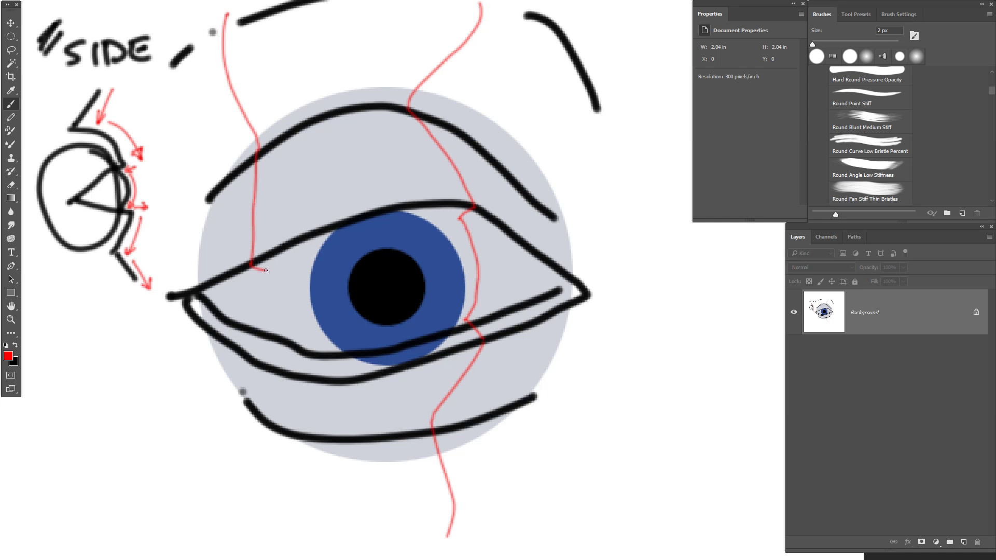
mouse_move(264, 273)
mouse_down()
mouse_move(271, 337)
mouse_move(250, 358)
mouse_move(307, 429)
mouse_move(255, 542)
mouse_up()
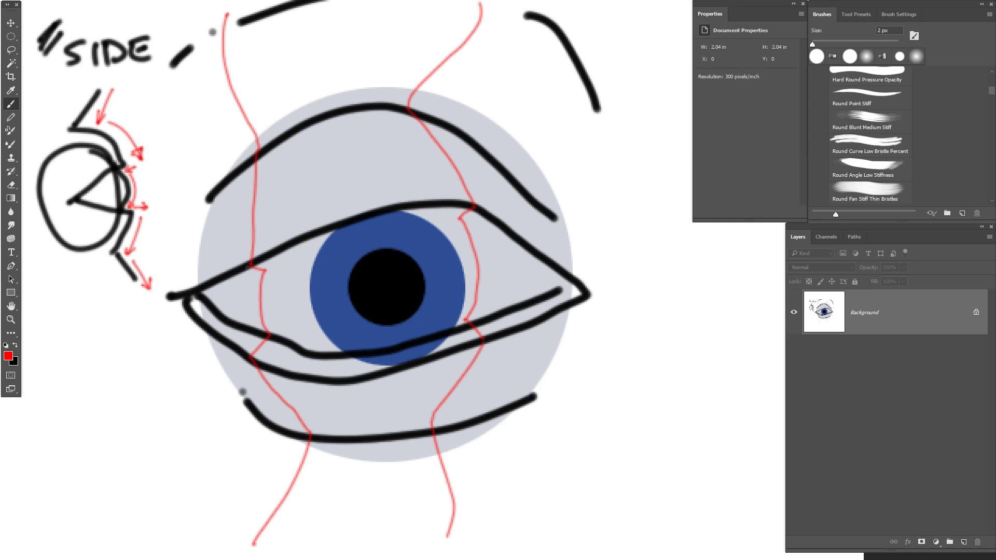
Step: Shift the painting colour's hue from red to orange and choose a muted tan
click(10, 356)
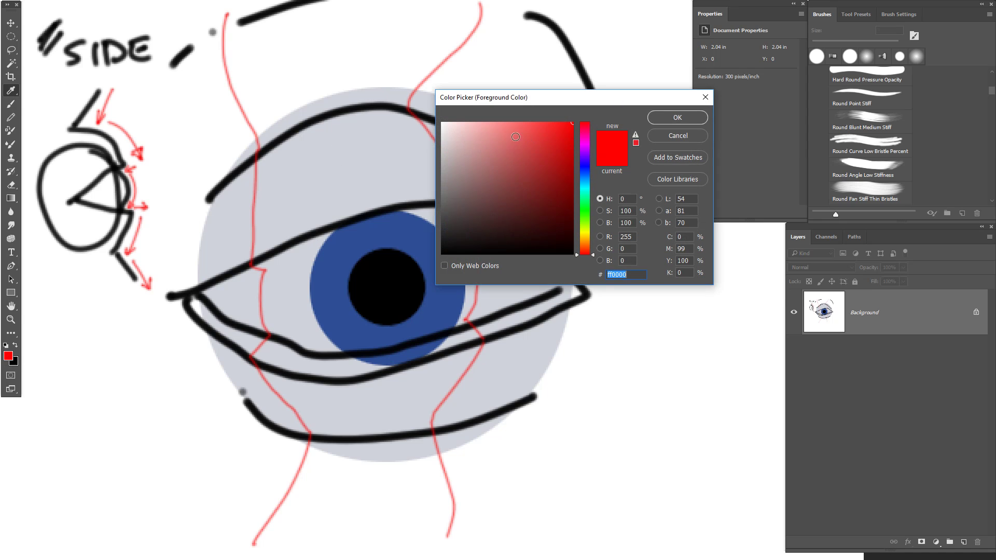
click(527, 144)
drag(585, 125, 585, 247)
click(585, 243)
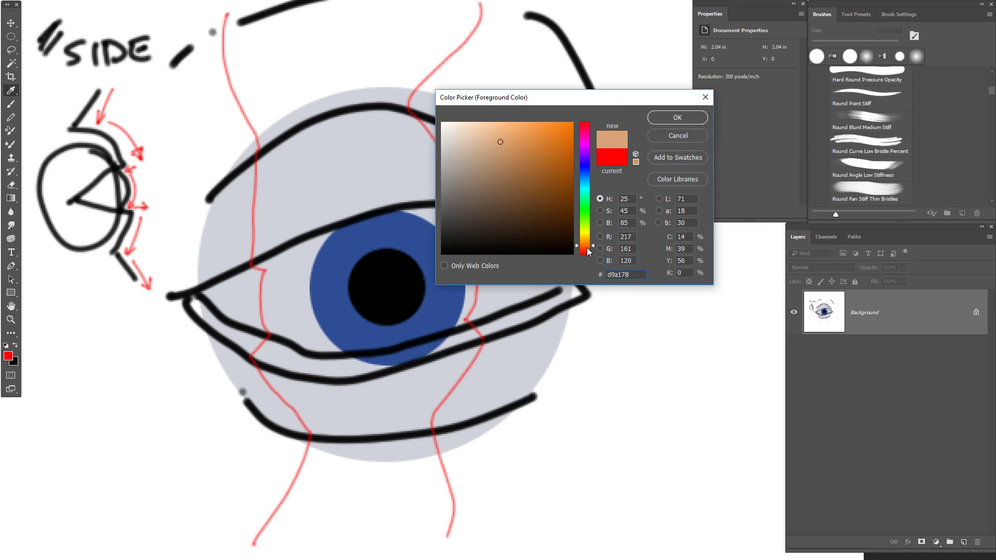
click(497, 140)
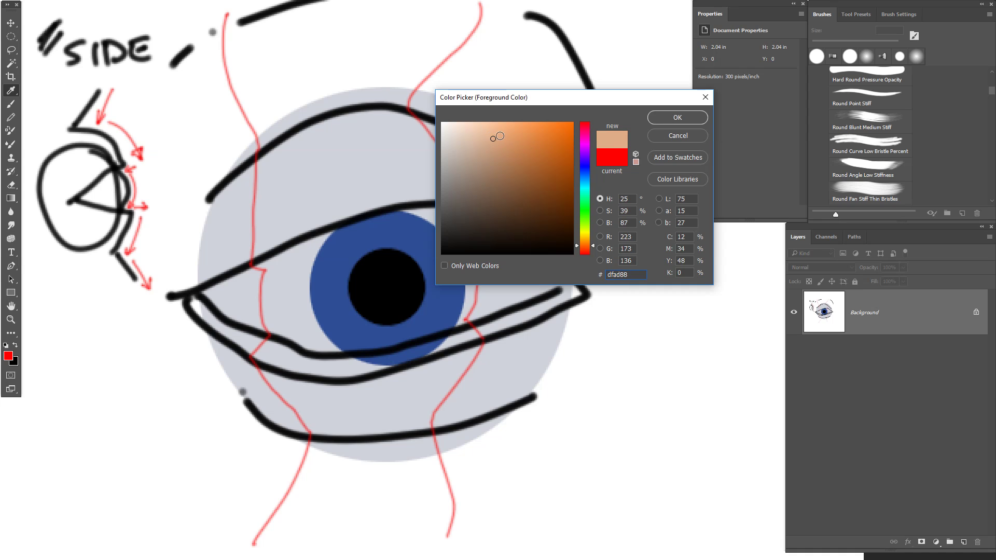
click(495, 136)
drag(496, 136, 482, 154)
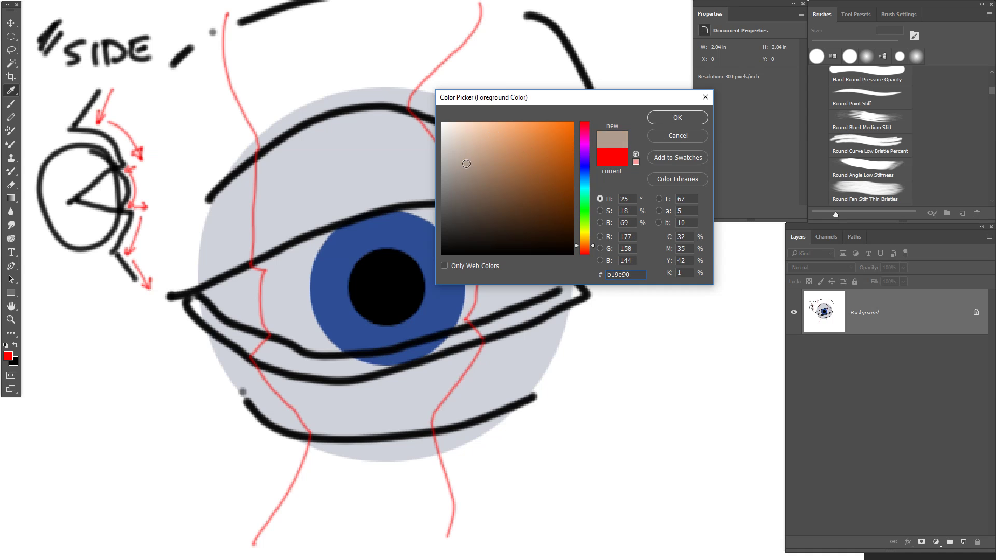
click(676, 117)
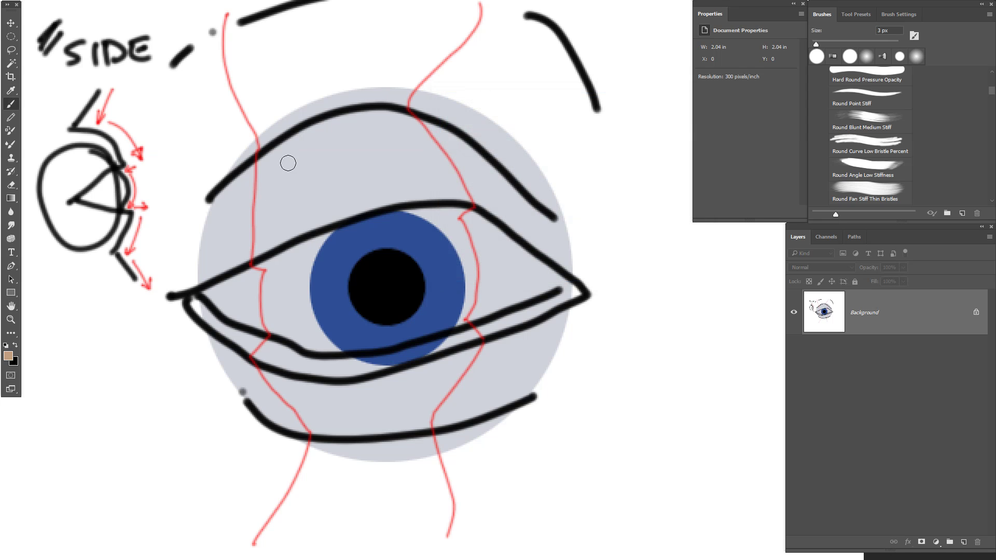
Step: Enlarge the brush and paint tan over the upper lid, undoing stray dabs
key(bracketright)
key(bracketright)
key(bracketright)
key(bracketright)
drag(218, 230, 483, 179)
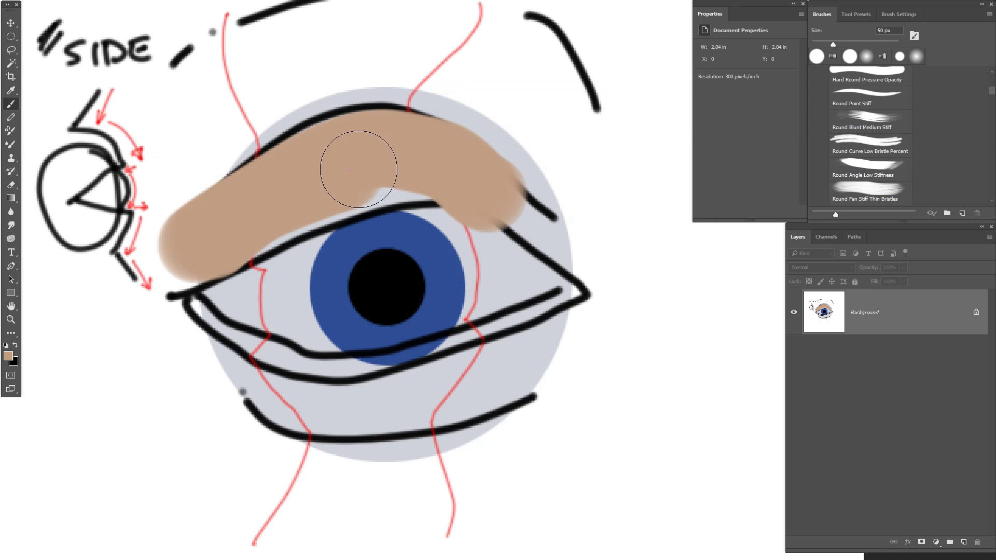
key(ctrl+z)
drag(179, 256, 244, 213)
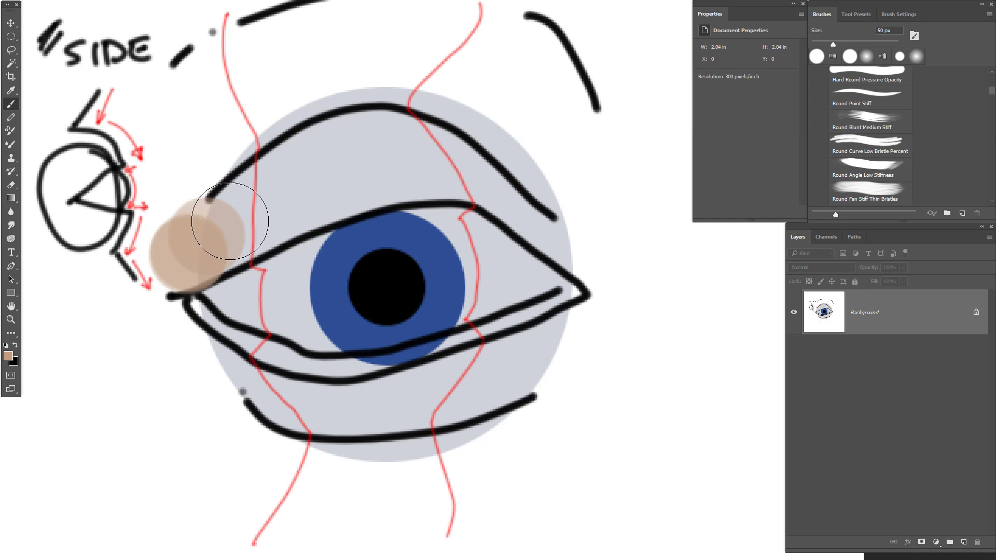
key(ctrl+z)
click(198, 242)
drag(199, 241, 490, 171)
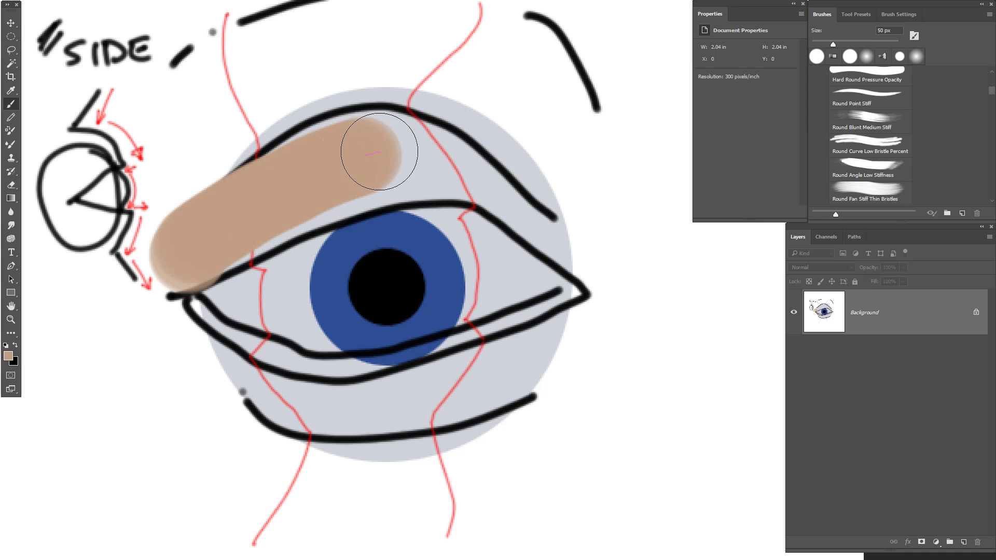
key(bracketleft)
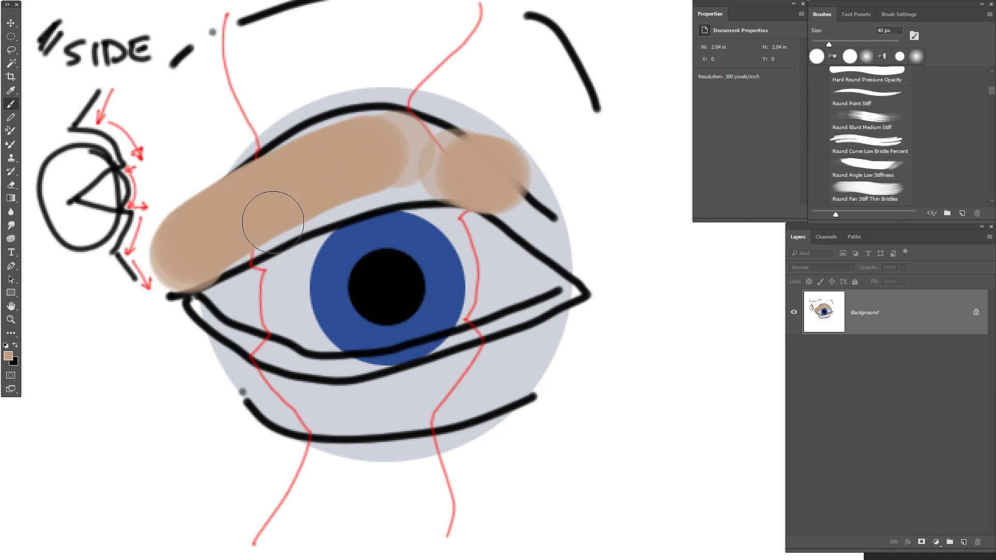
key(ctrl+z)
key(ctrl+z)
click(870, 97)
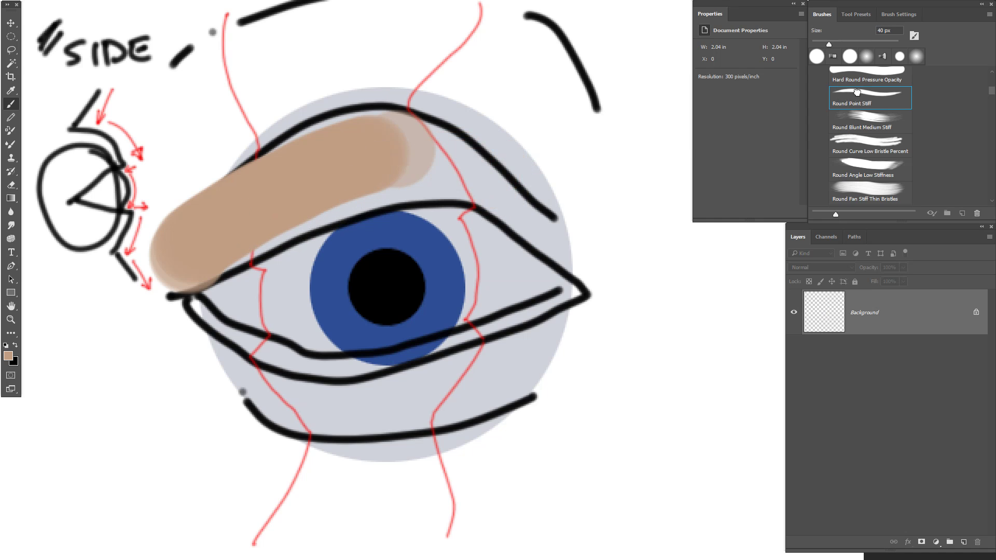
key(ctrl+z)
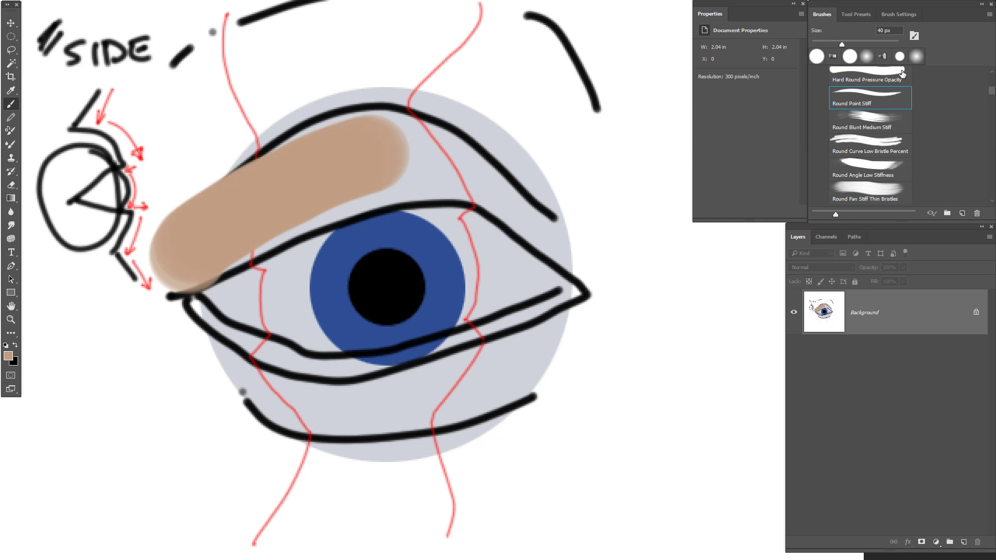
drag(992, 93, 993, 71)
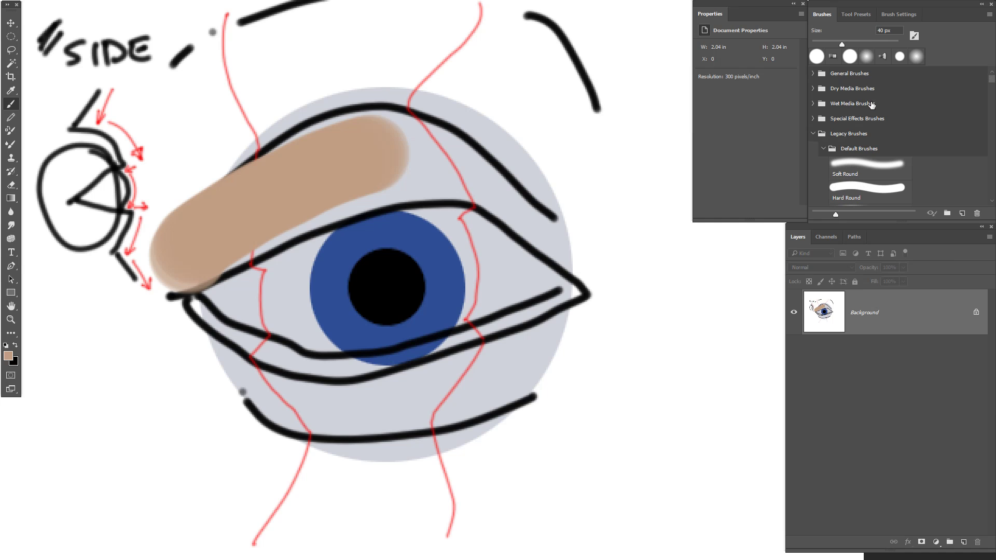
Step: Give the brush a soft round tip with Shape Dynamics size jitter set to Pen Pressure
click(897, 14)
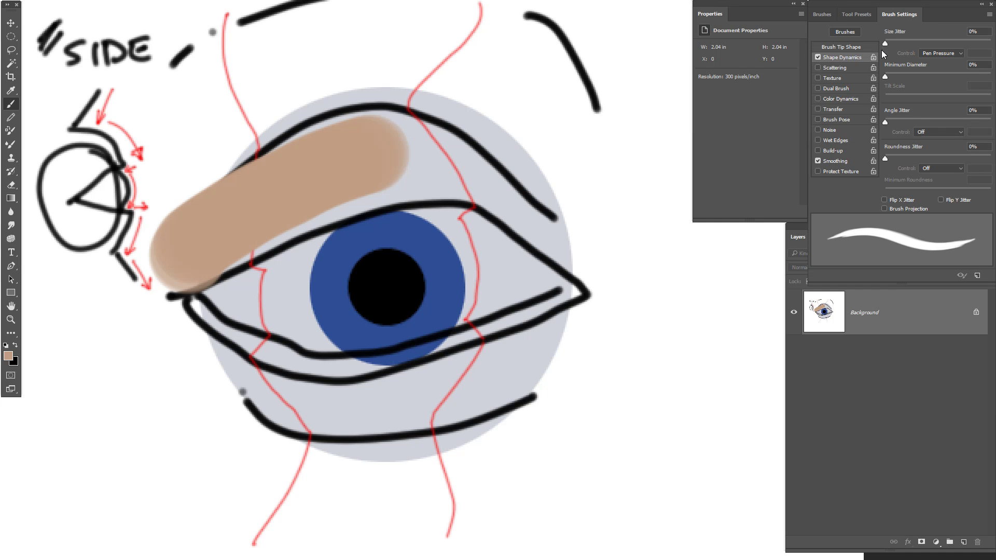
click(818, 57)
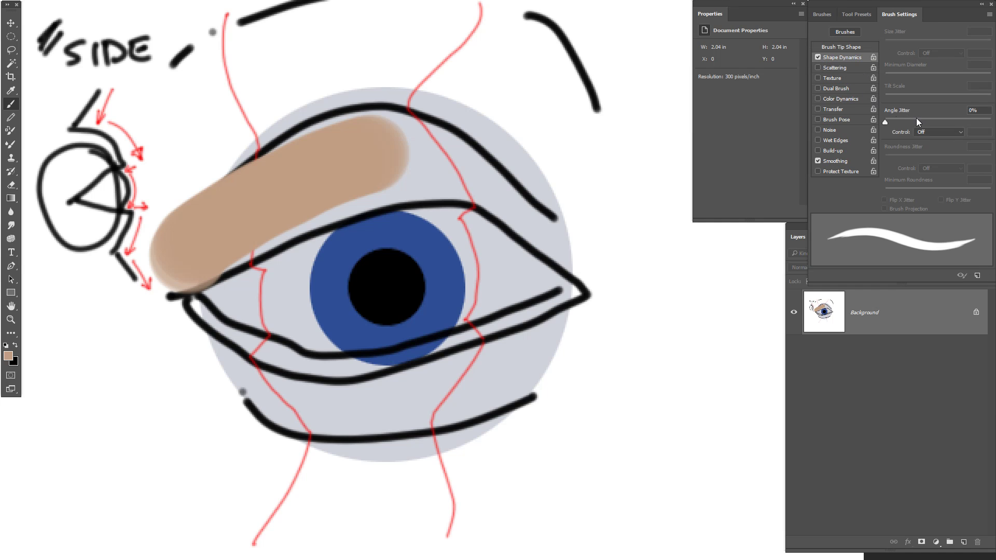
click(841, 47)
click(893, 32)
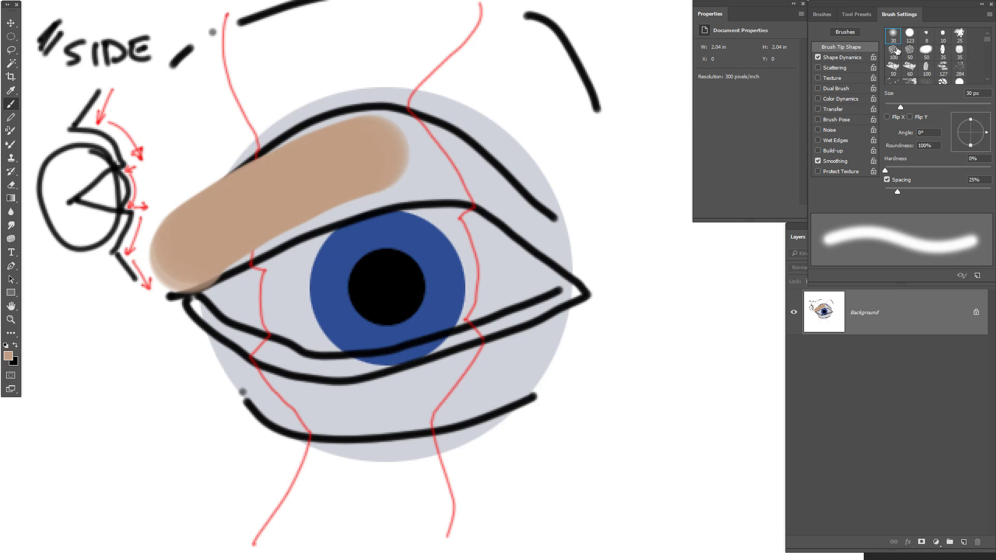
click(839, 59)
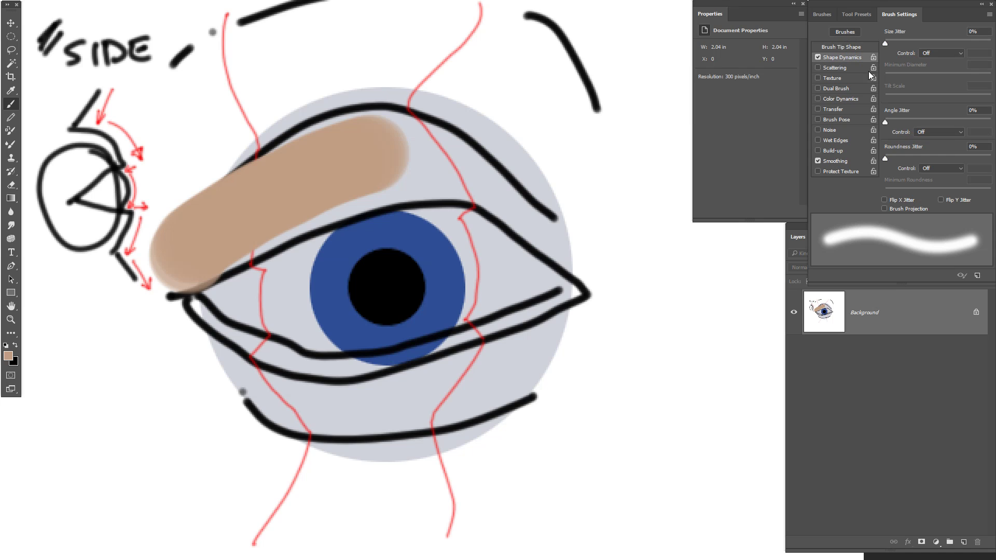
click(943, 53)
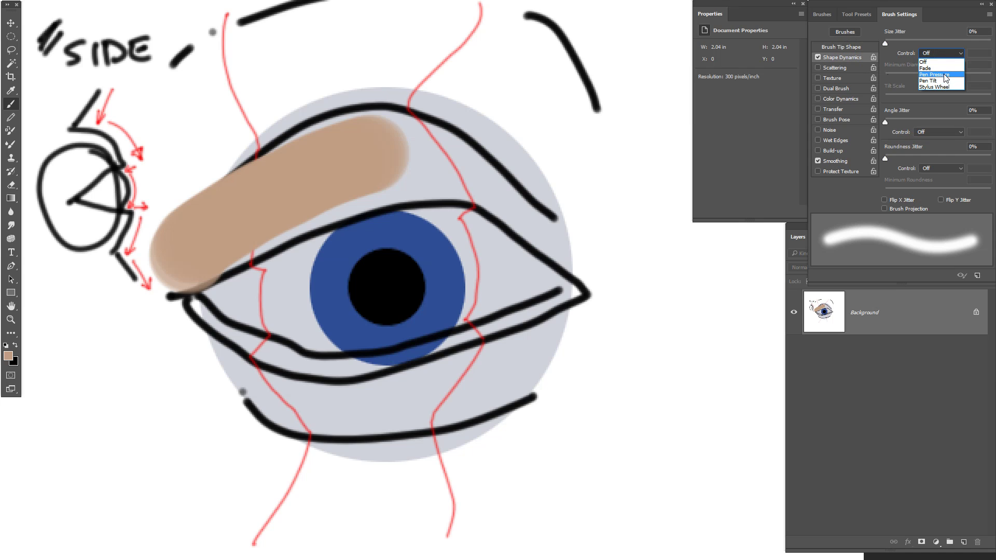
click(942, 75)
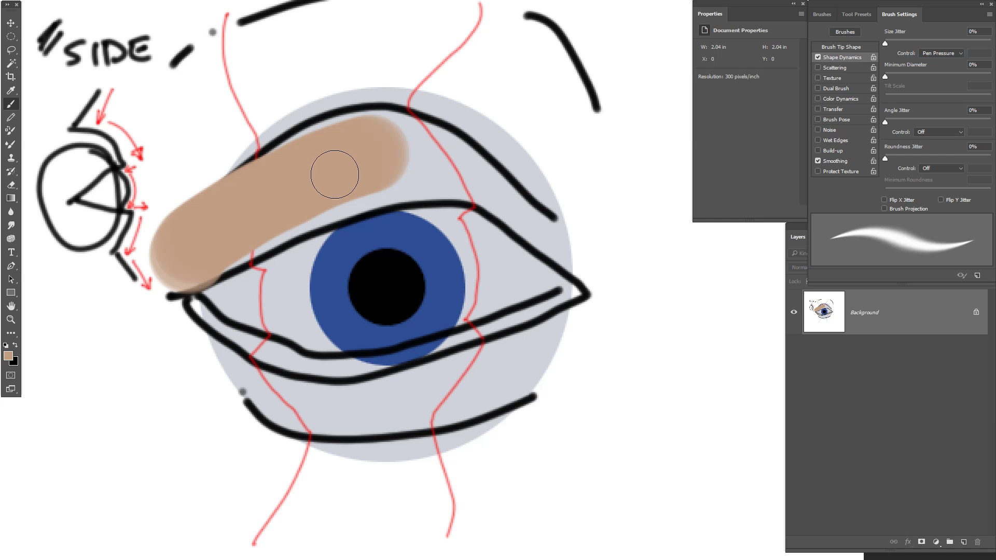
Step: Paint tan along the full upper eyelid, including its right part
drag(233, 230, 488, 169)
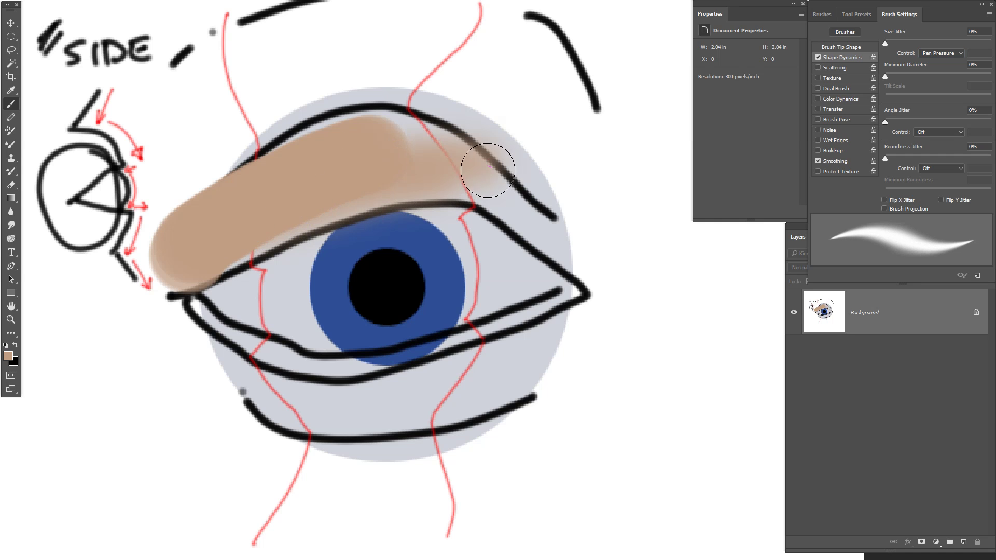
drag(296, 183, 491, 194)
mouse_move(359, 134)
mouse_down()
mouse_move(537, 234)
mouse_move(472, 188)
mouse_up()
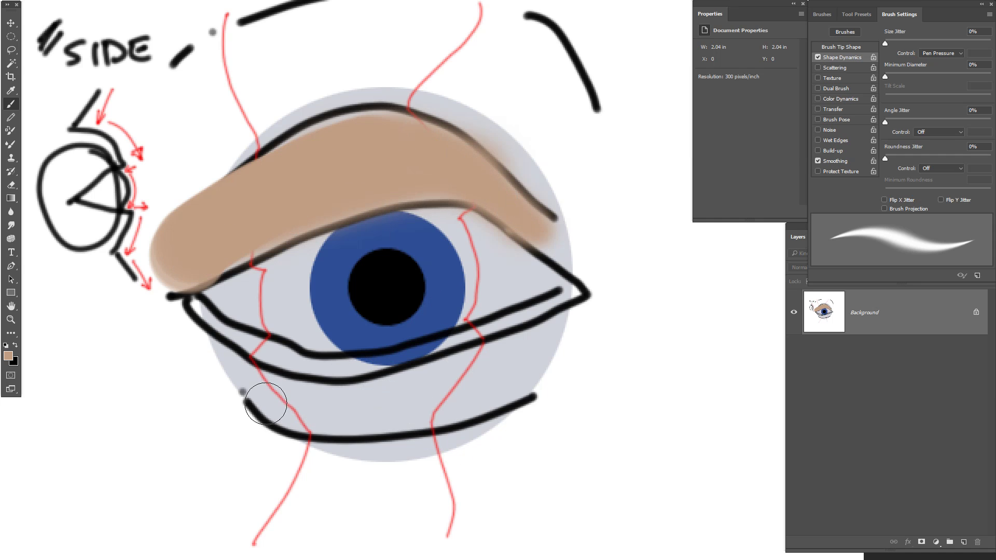
Step: Fill the skin band below the lower eyelid with tan
drag(250, 385, 207, 351)
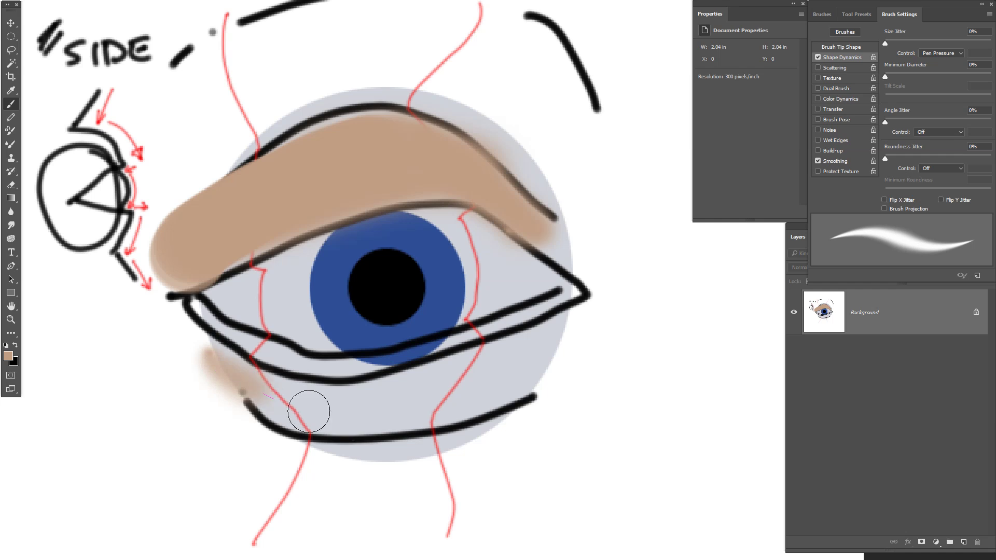
drag(257, 404, 467, 413)
drag(226, 366, 498, 405)
mouse_move(273, 390)
mouse_down()
mouse_move(552, 350)
mouse_move(327, 373)
mouse_up()
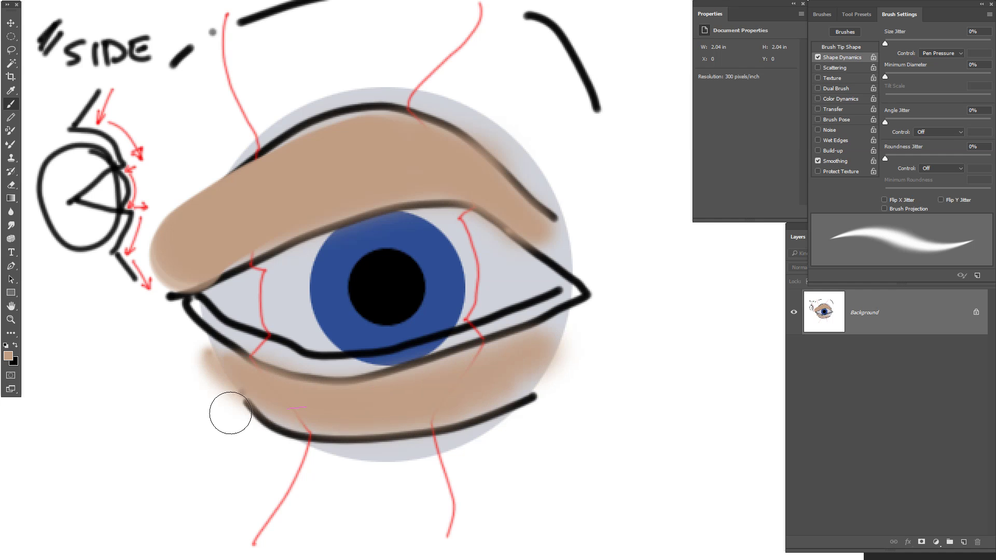
drag(231, 414, 538, 343)
drag(195, 342, 319, 416)
mouse_move(242, 358)
mouse_down()
mouse_move(467, 399)
mouse_move(537, 374)
mouse_up()
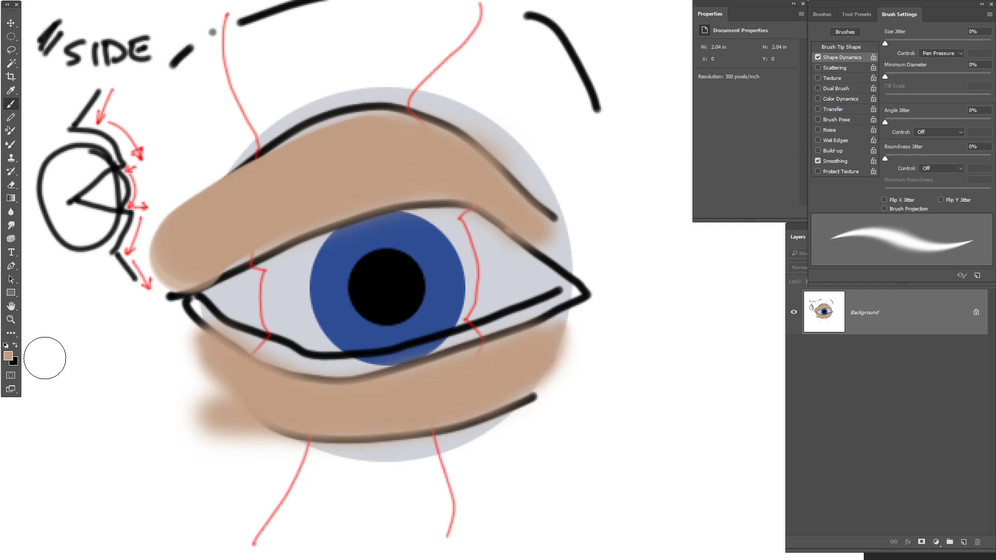
Step: Darken the painting colour to a deeper brown and brush it along the lower eyelid band
click(10, 357)
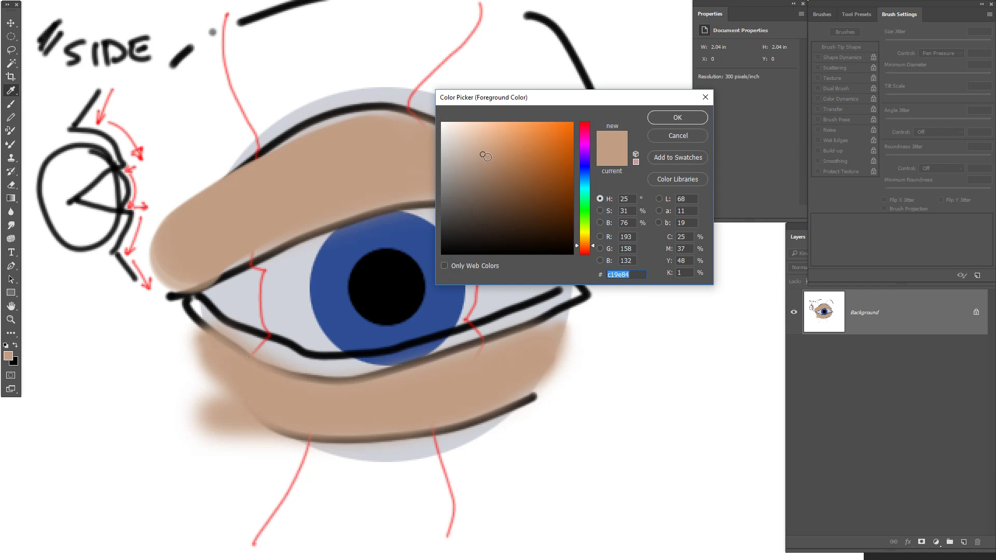
drag(482, 154, 484, 173)
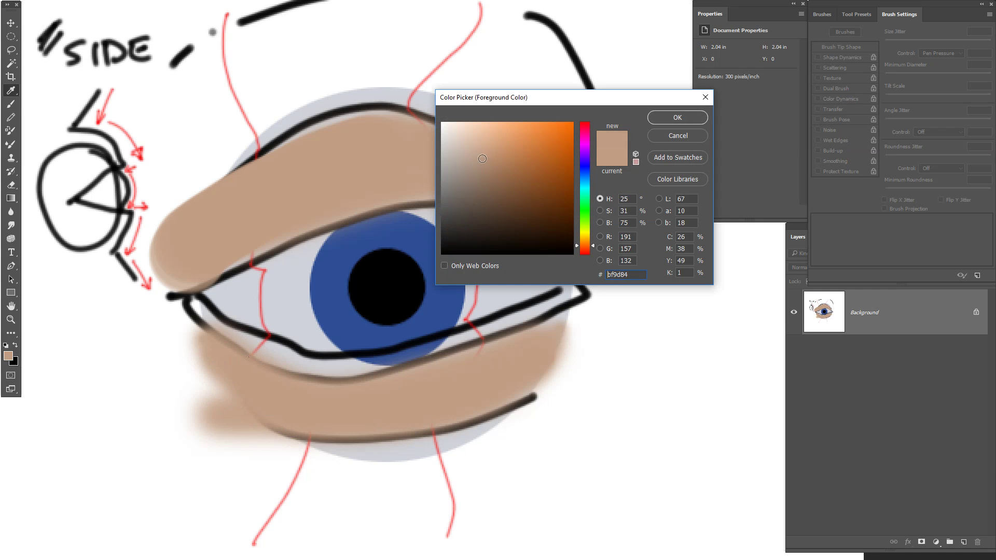
click(677, 117)
mouse_move(218, 358)
mouse_down()
mouse_move(367, 423)
mouse_move(366, 405)
mouse_move(507, 366)
mouse_up()
mouse_move(350, 366)
mouse_down()
mouse_move(456, 383)
mouse_move(545, 366)
mouse_up()
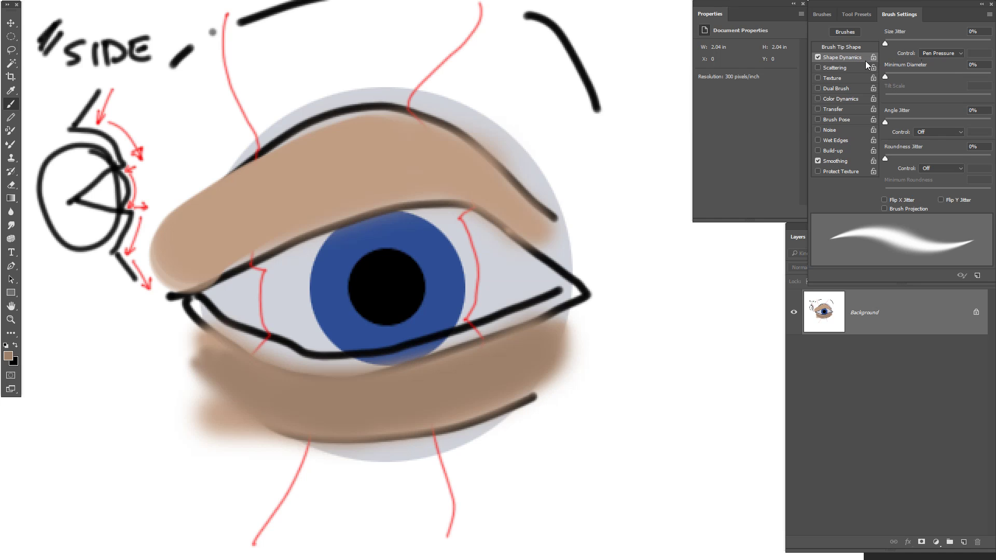
Step: Switch to a small hard round brush and smooth the lower eyelid past the outer corner
click(843, 46)
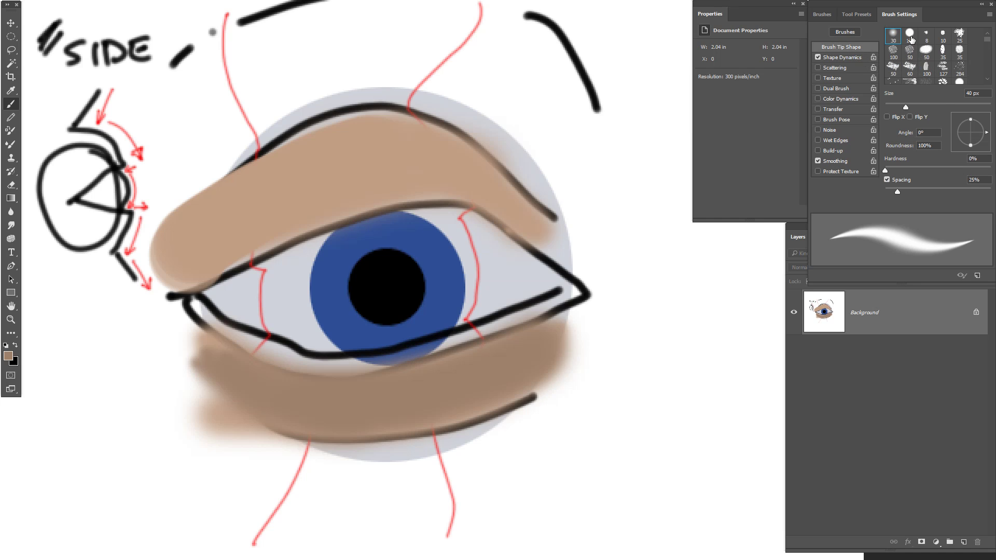
click(910, 35)
key(bracketleft)
key(bracketleft)
key(bracketleft)
key(bracketleft)
key(bracketleft)
key(bracketleft)
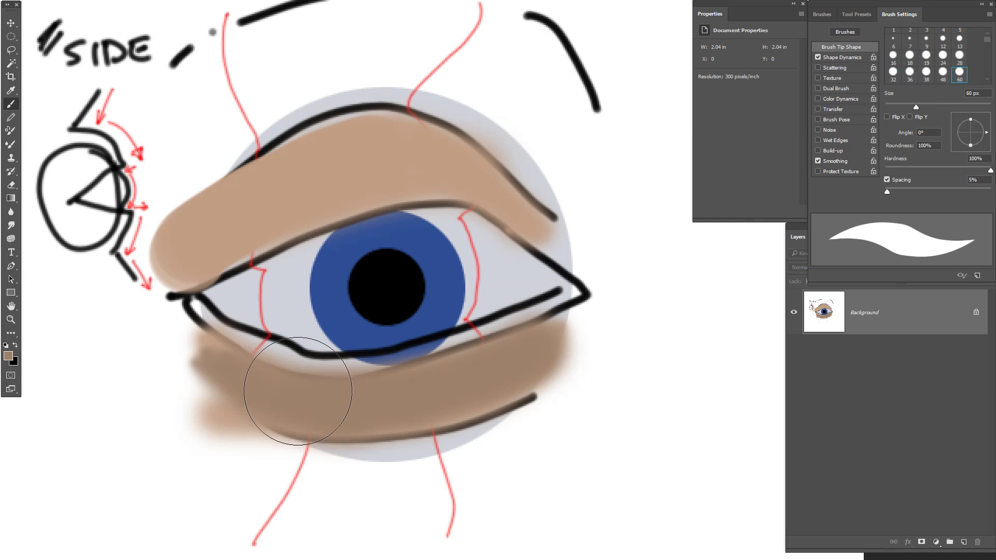
key(bracketleft)
key(bracketleft)
mouse_move(202, 351)
mouse_down()
mouse_move(272, 390)
mouse_move(451, 424)
mouse_up()
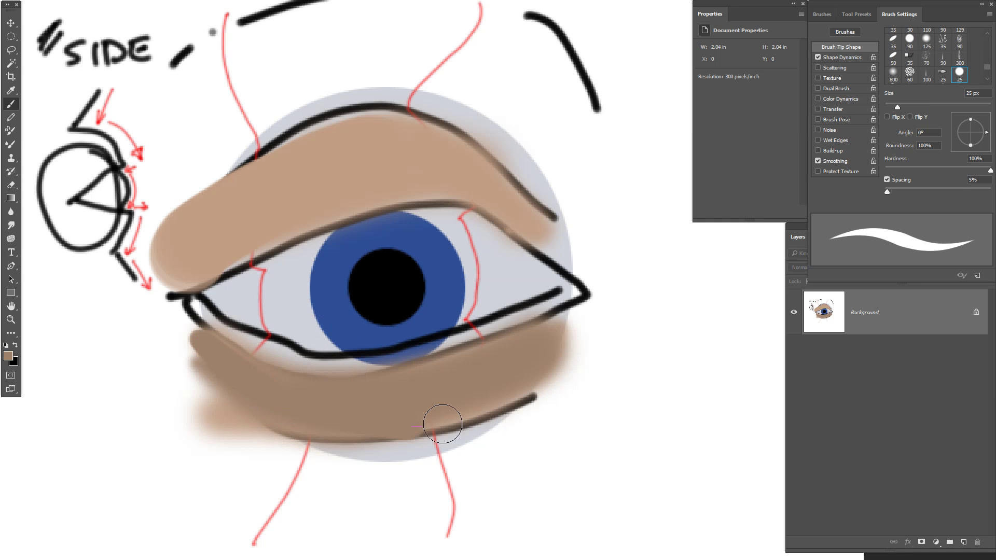
mouse_move(296, 386)
mouse_down()
mouse_move(568, 346)
mouse_move(514, 311)
mouse_up()
drag(537, 358, 451, 390)
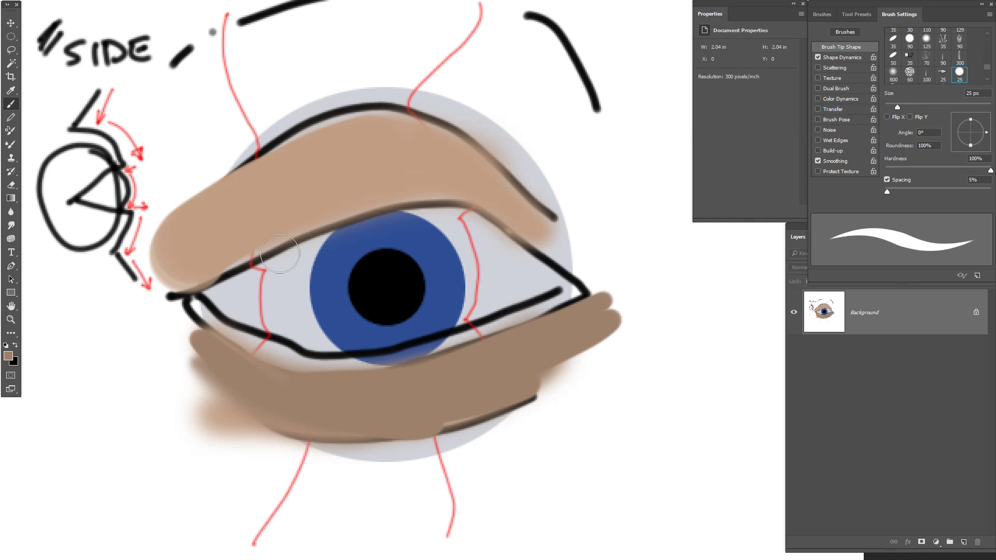
Step: Sample the eyelid skin tone and fill the light gaps along the lower lid
alt+click(307, 180)
key(bracketright)
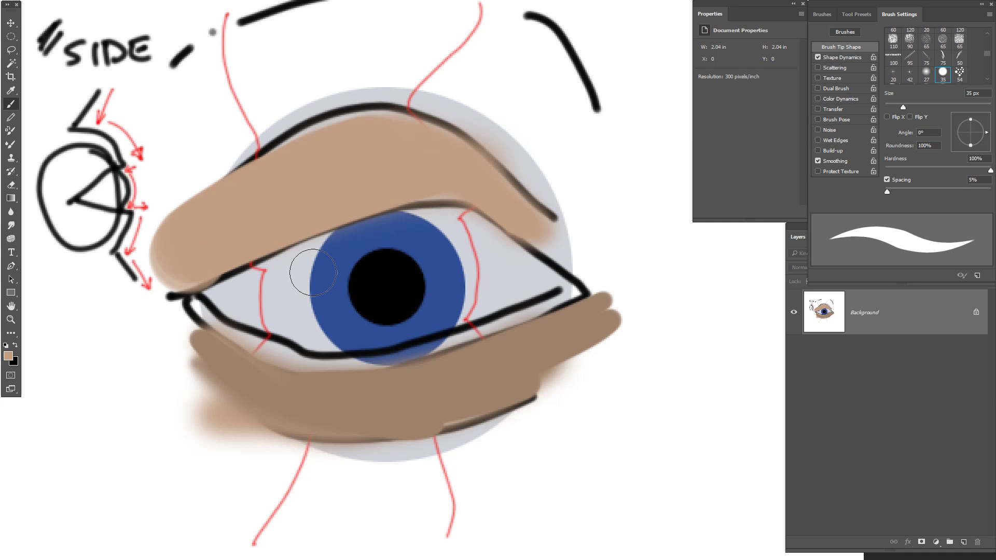
key(bracketleft)
key(bracketleft)
key(bracketleft)
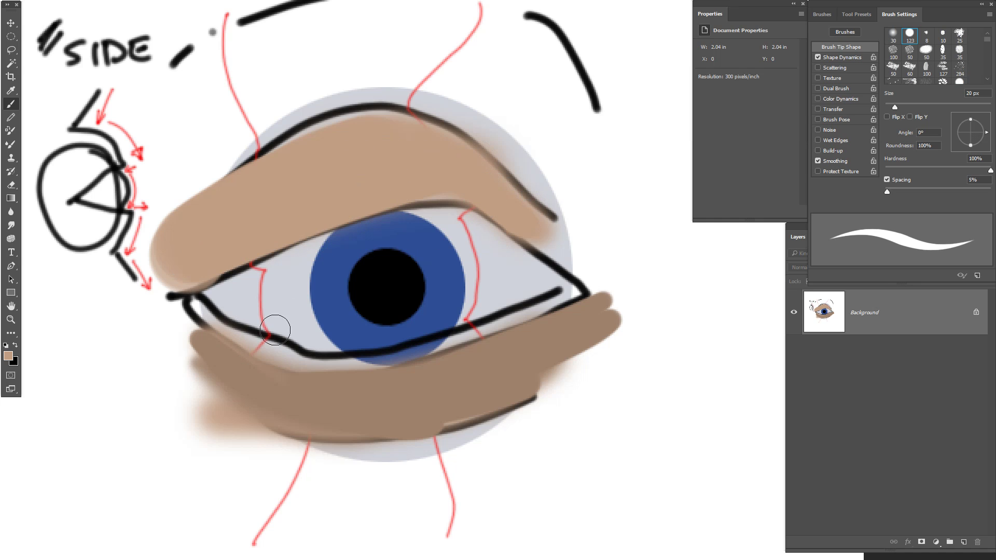
key(bracketleft)
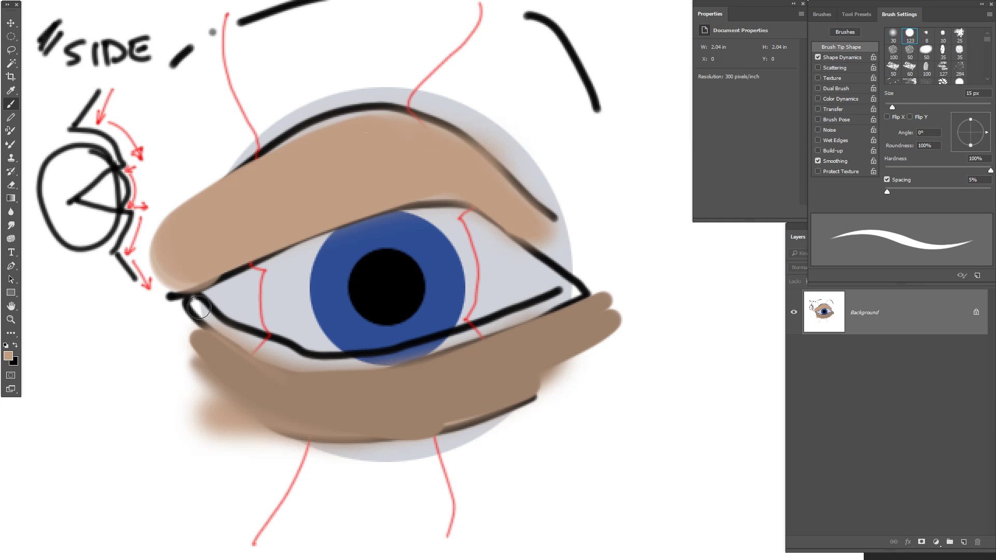
drag(195, 305, 289, 359)
mouse_move(229, 333)
mouse_down()
mouse_move(340, 372)
mouse_move(302, 350)
mouse_move(413, 354)
mouse_up()
drag(346, 366, 506, 323)
drag(436, 335, 519, 311)
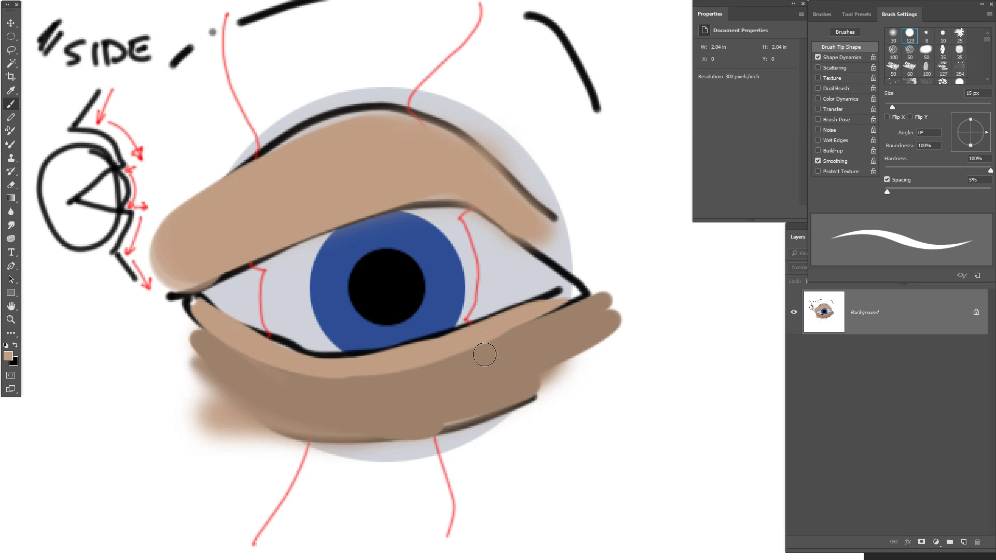
Step: Paint a thin darker tan crease along the upper lid down to the outer corner
alt+click(546, 340)
key(bracketleft)
drag(188, 300, 291, 249)
drag(226, 280, 350, 226)
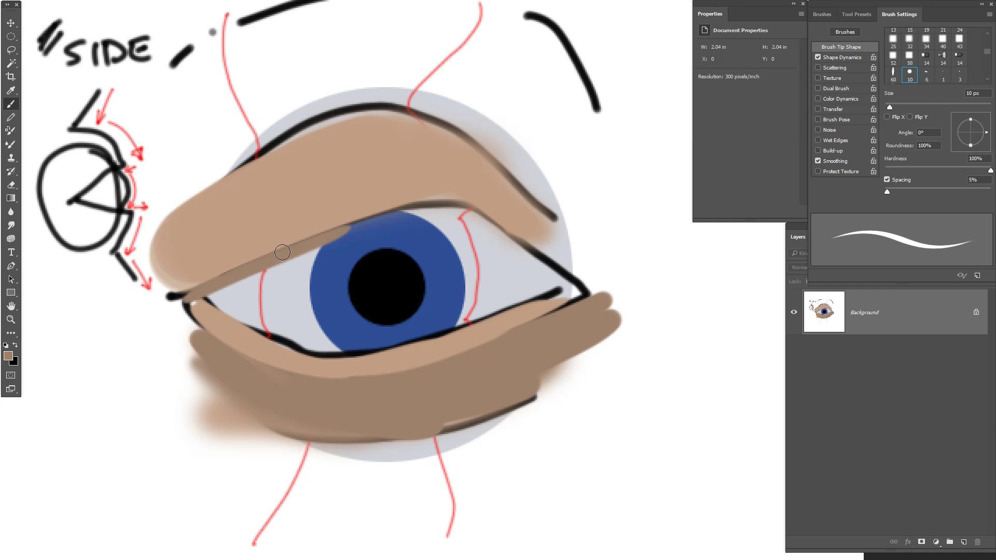
drag(284, 255, 373, 218)
mouse_move(315, 240)
mouse_down()
mouse_move(421, 206)
mouse_move(482, 222)
mouse_move(514, 245)
mouse_up()
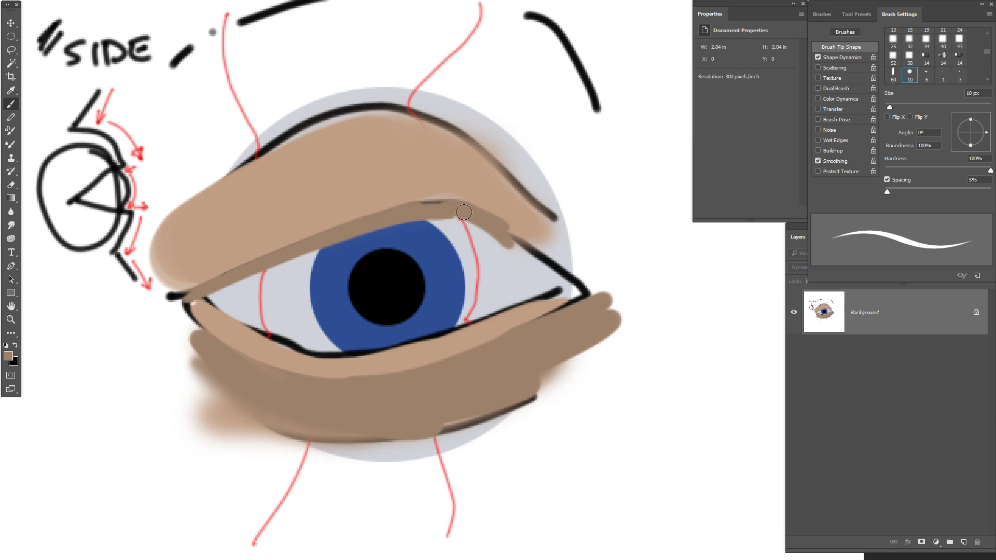
drag(467, 217, 564, 273)
mouse_move(513, 233)
mouse_down()
mouse_move(572, 281)
mouse_move(563, 285)
mouse_up()
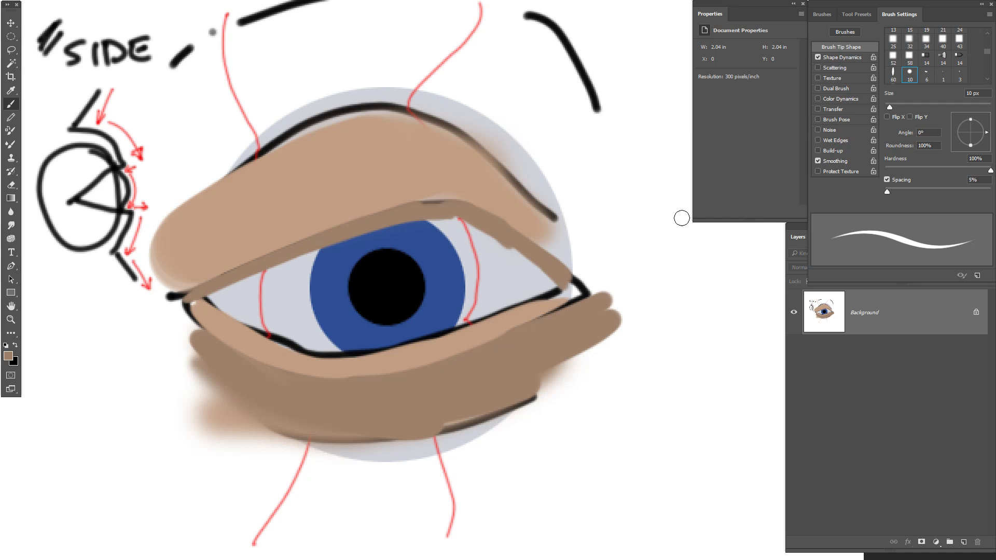
Step: Repaint the upper lid crease in brown to the outer corner, redoing one stray stroke
click(11, 356)
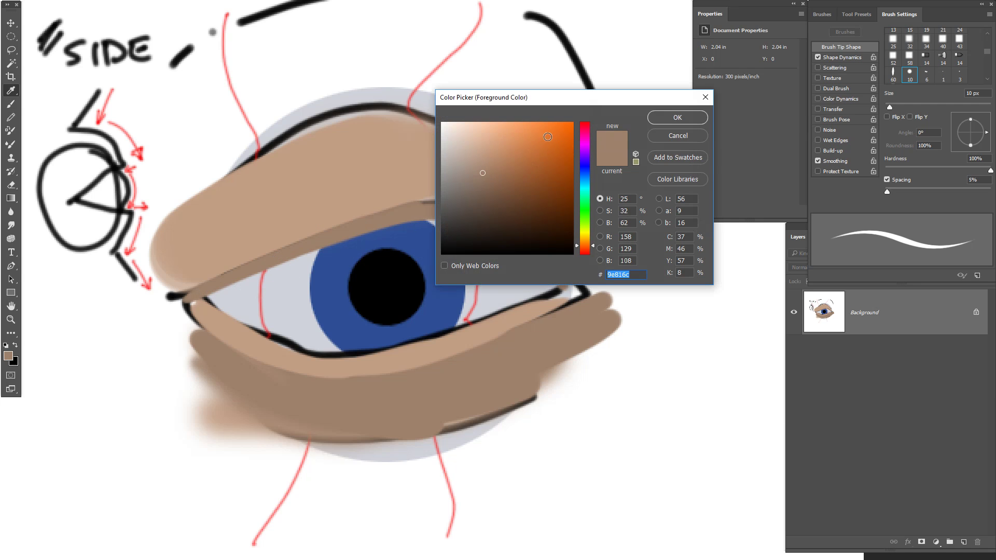
click(667, 119)
mouse_move(241, 275)
mouse_down()
mouse_move(210, 285)
mouse_move(430, 204)
mouse_move(475, 222)
mouse_move(530, 268)
mouse_up()
drag(459, 225, 561, 278)
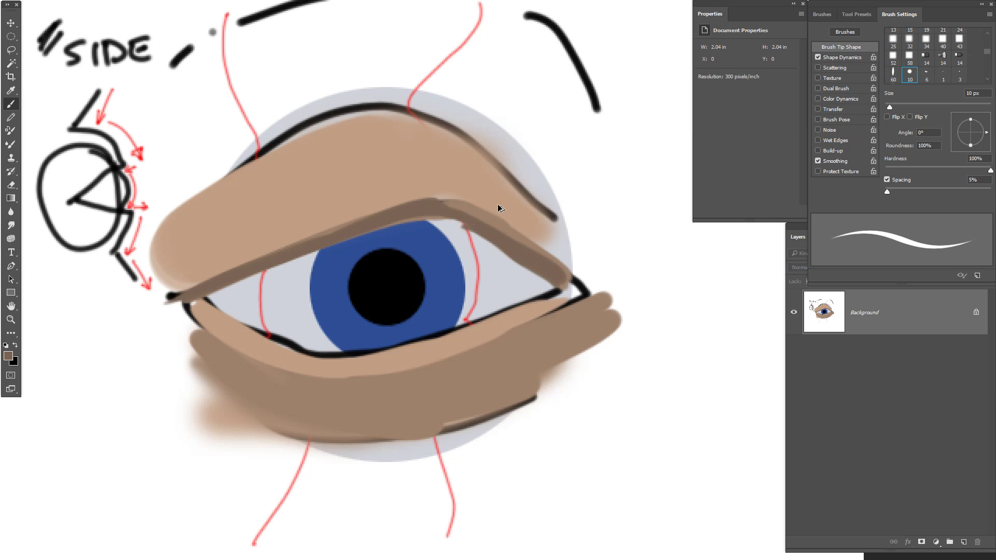
key(ctrl+z)
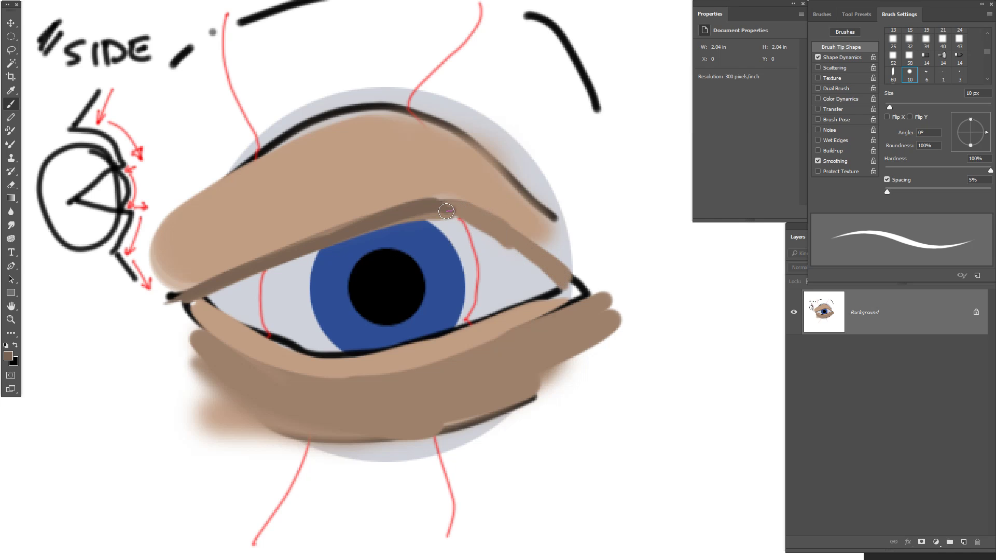
mouse_move(446, 211)
mouse_down()
mouse_move(571, 290)
mouse_move(579, 284)
mouse_up()
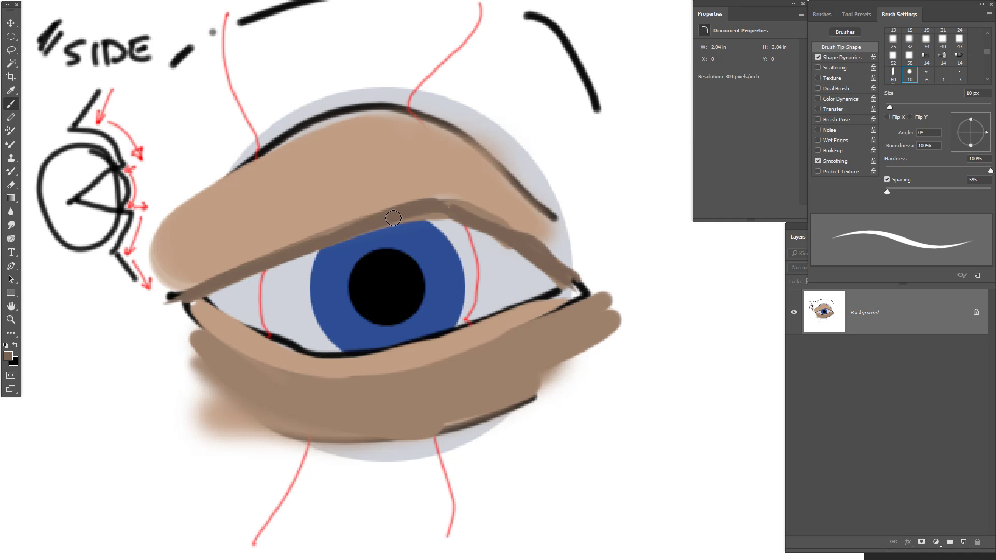
scroll(370, 227, up, 2)
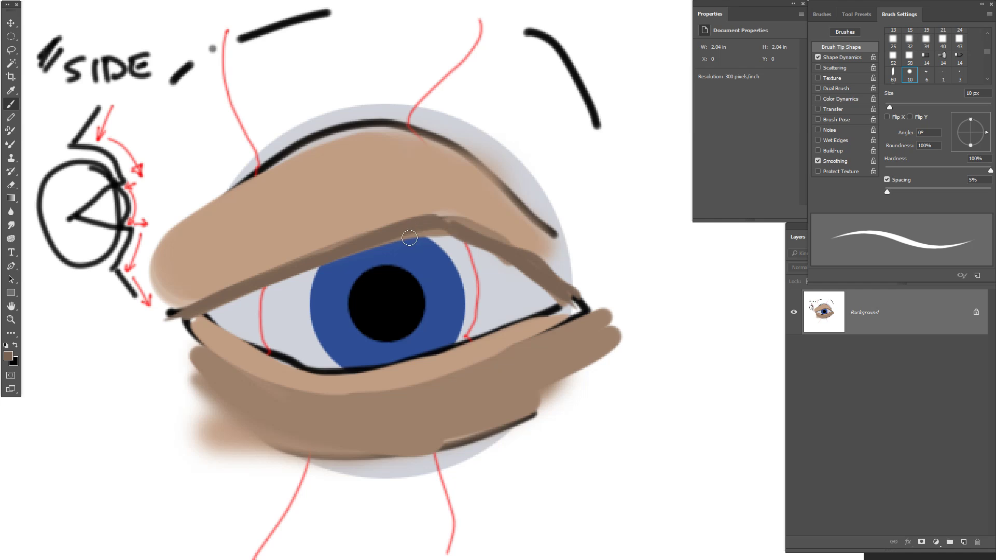
scroll(404, 274, up, 2)
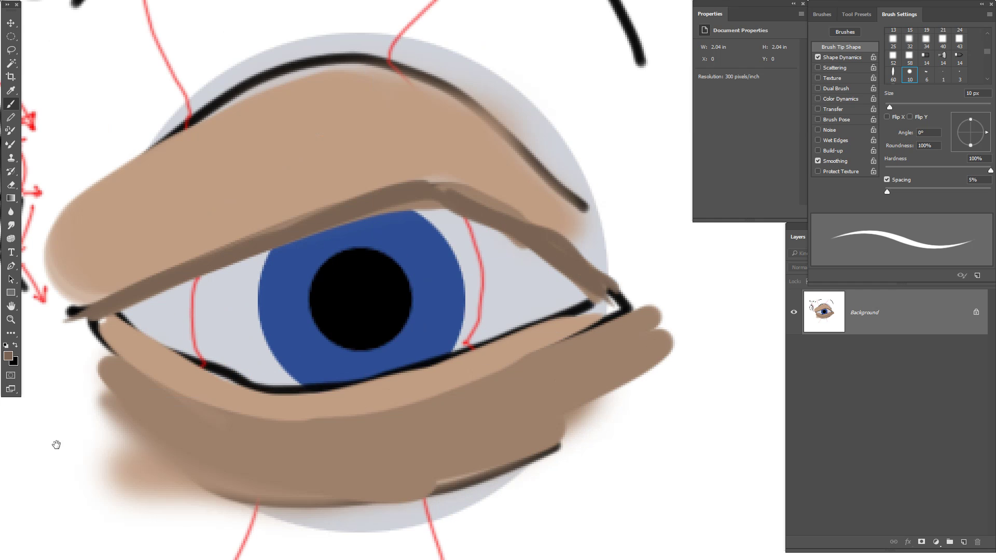
Step: Pan the zoomed-in view so the eye sits centred on the canvas
drag(56, 444, 130, 442)
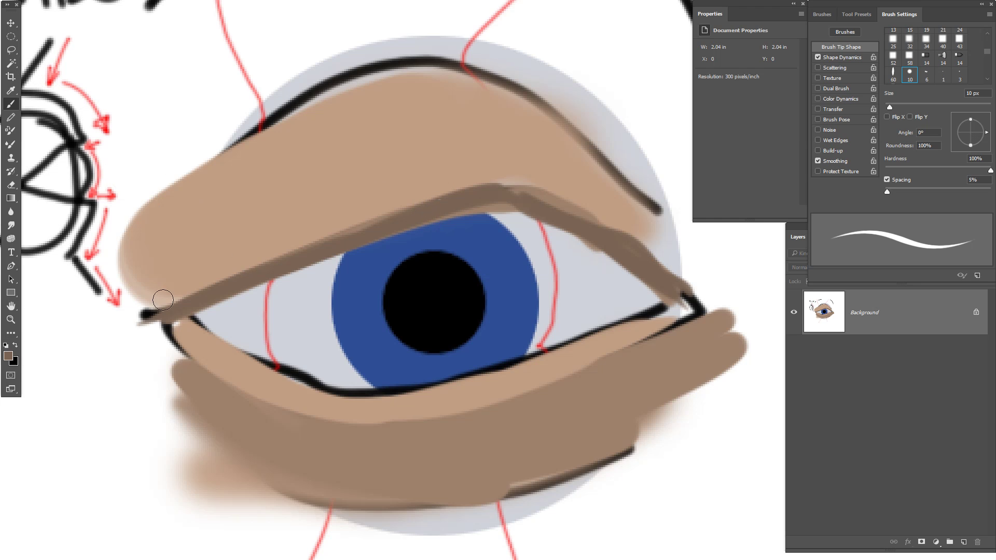
Step: Draw a pure red (ff0000) arrow pointing at the outer upper lid
click(12, 360)
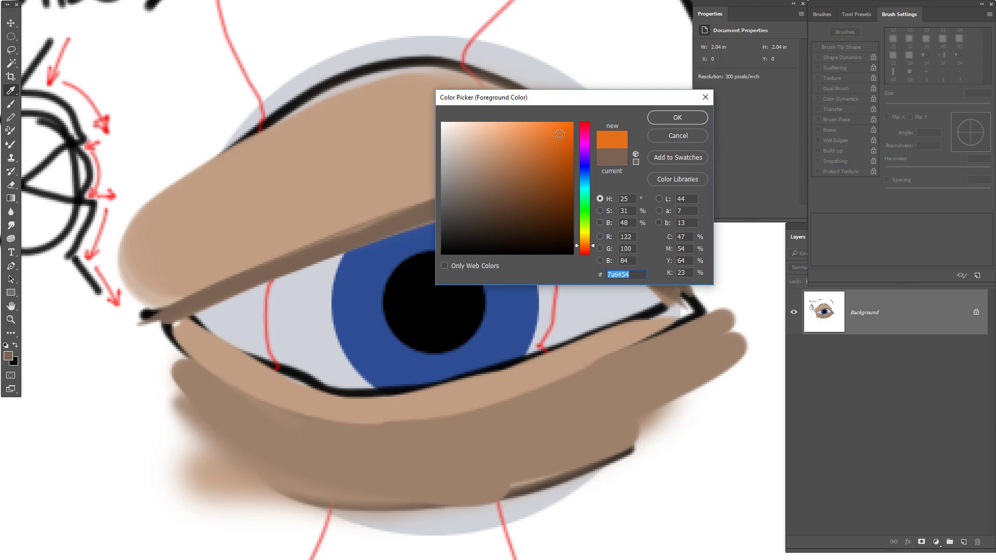
click(575, 122)
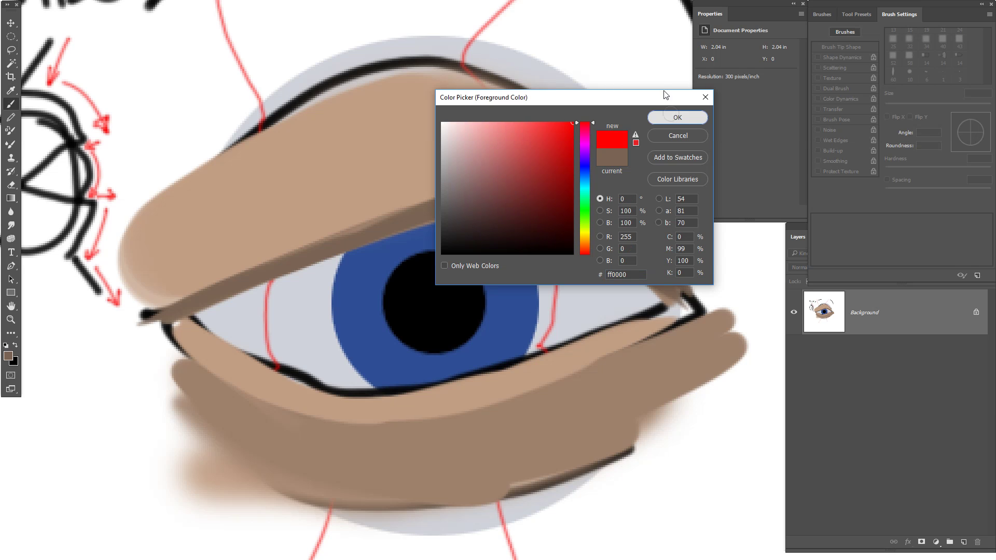
click(676, 117)
key(bracketleft)
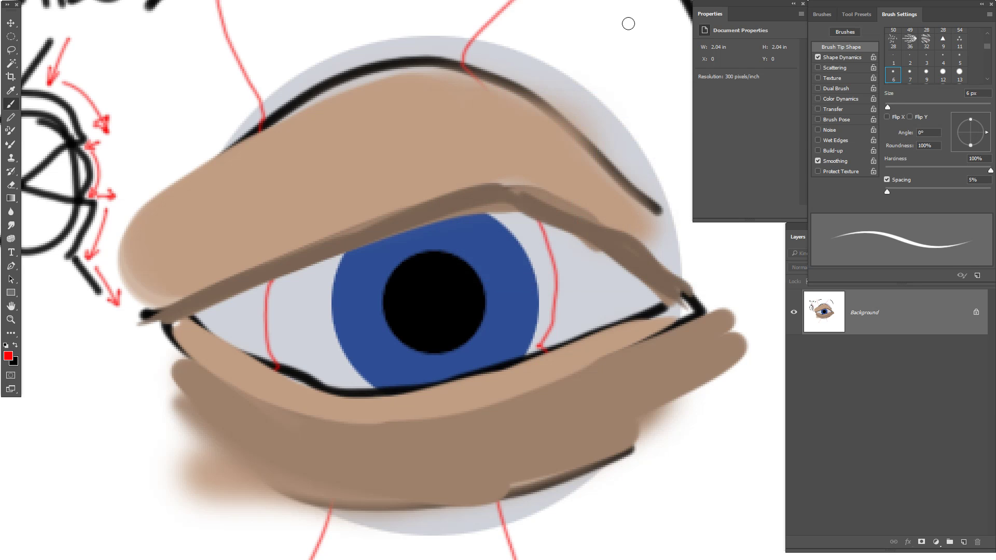
mouse_move(626, 24)
mouse_down()
mouse_move(609, 79)
mouse_move(634, 63)
mouse_move(611, 78)
mouse_up()
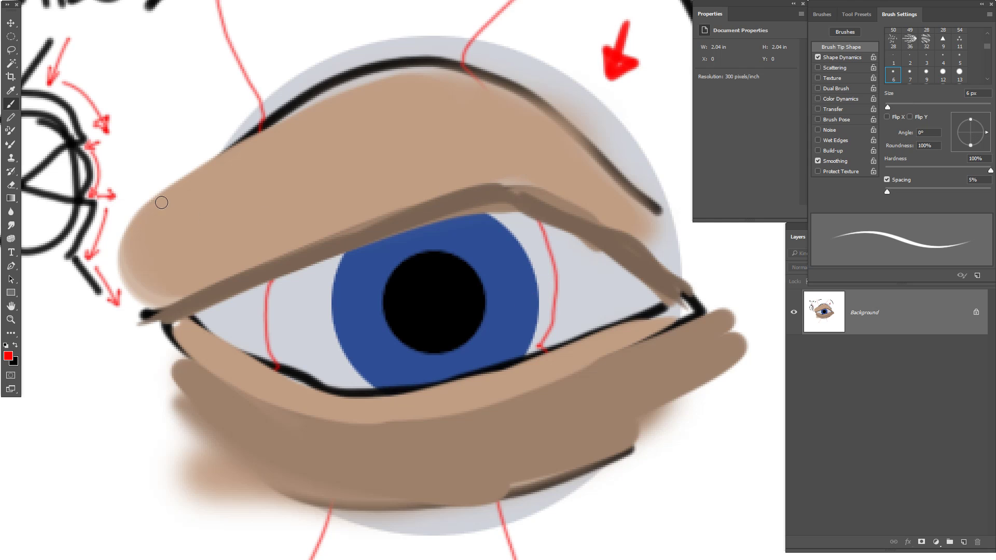
Step: Darken and blend the crease near the outer corner with sampled brown and a soft brush
alt+click(259, 269)
key(period)
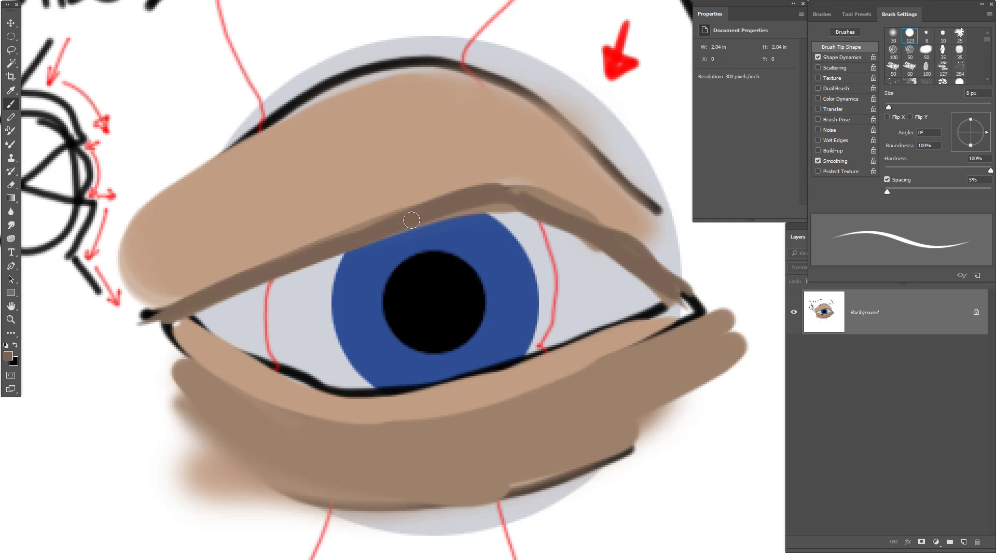
mouse_move(504, 193)
mouse_down()
mouse_move(587, 210)
mouse_move(587, 223)
mouse_up()
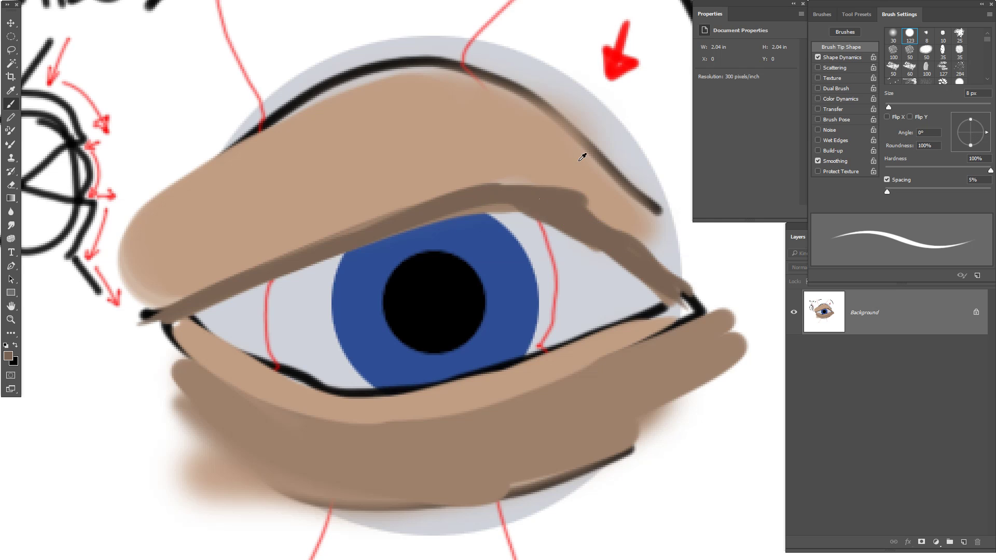
mouse_move(508, 193)
mouse_down()
mouse_move(599, 204)
mouse_move(618, 221)
mouse_up()
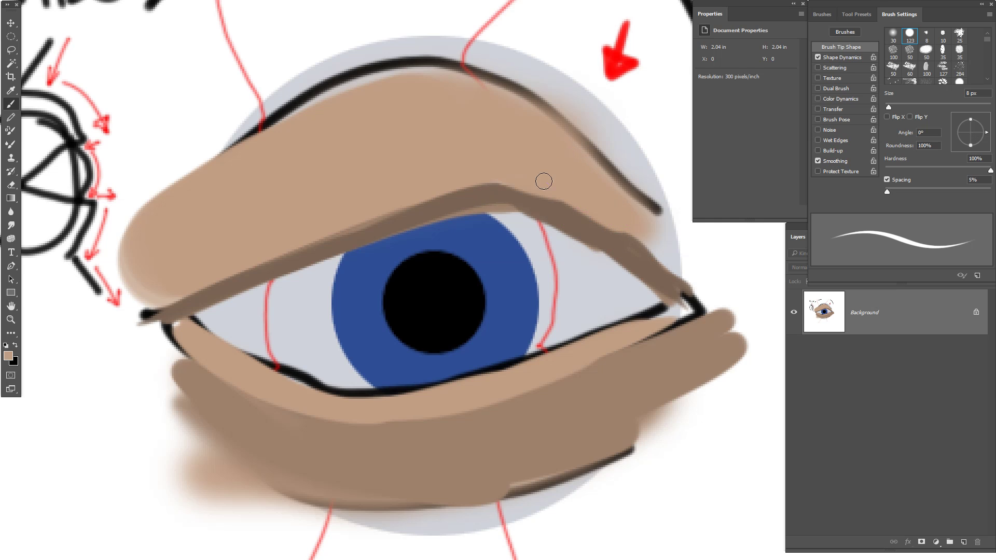
Step: Set the paint colour to a darker grey than the eye white
alt+click(297, 286)
click(11, 358)
drag(449, 147, 449, 191)
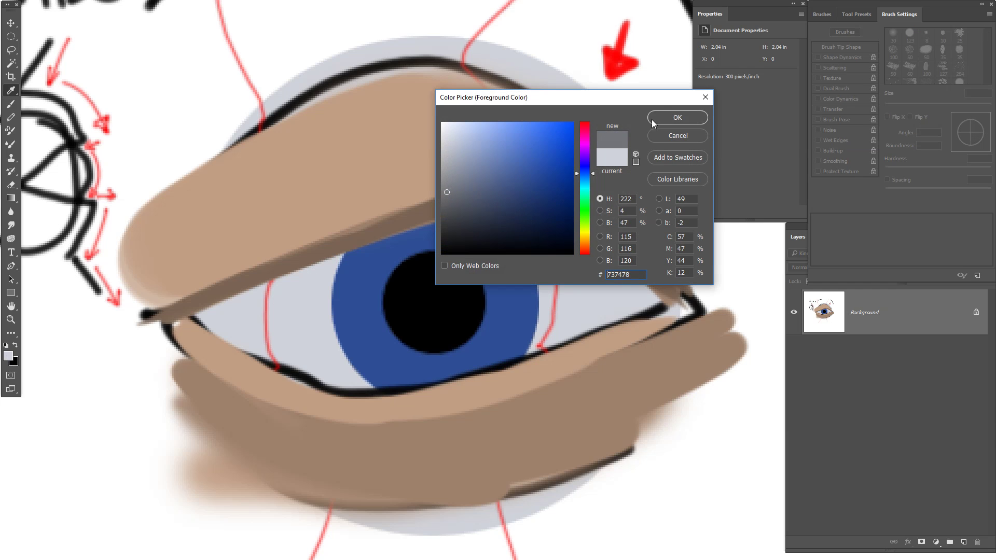
click(677, 118)
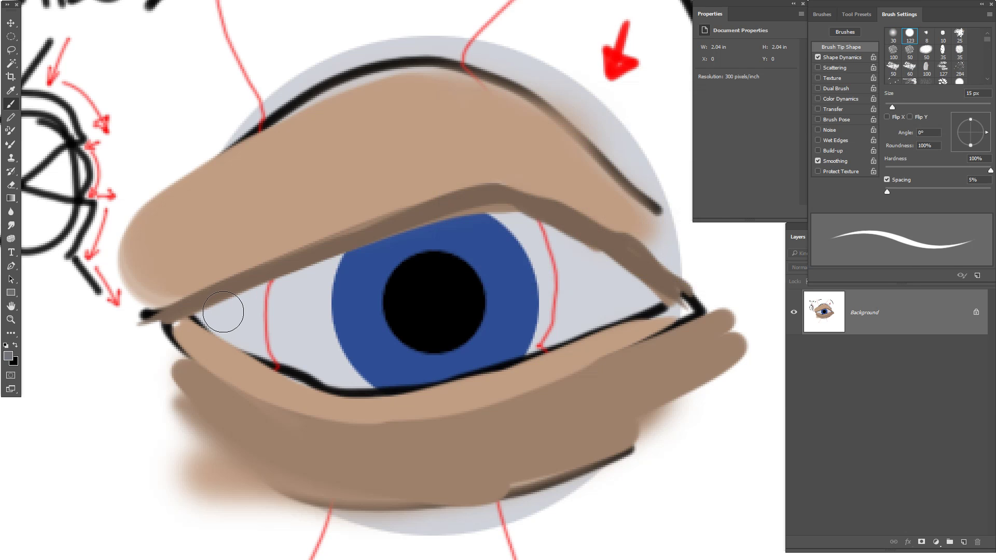
Step: Paint the grey shadow band beneath the upper lid from inner to outer corner
drag(204, 315, 381, 253)
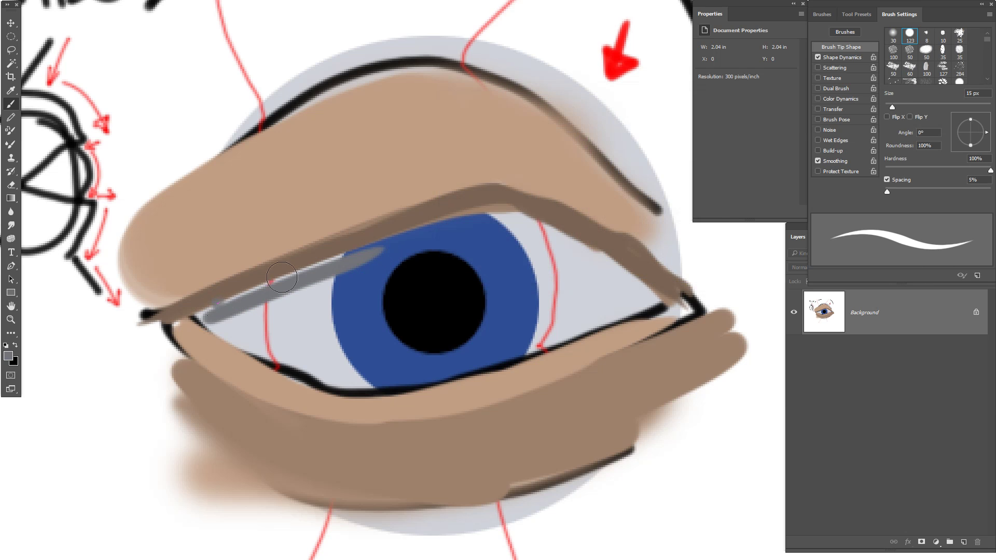
drag(281, 276, 342, 261)
drag(502, 221, 565, 236)
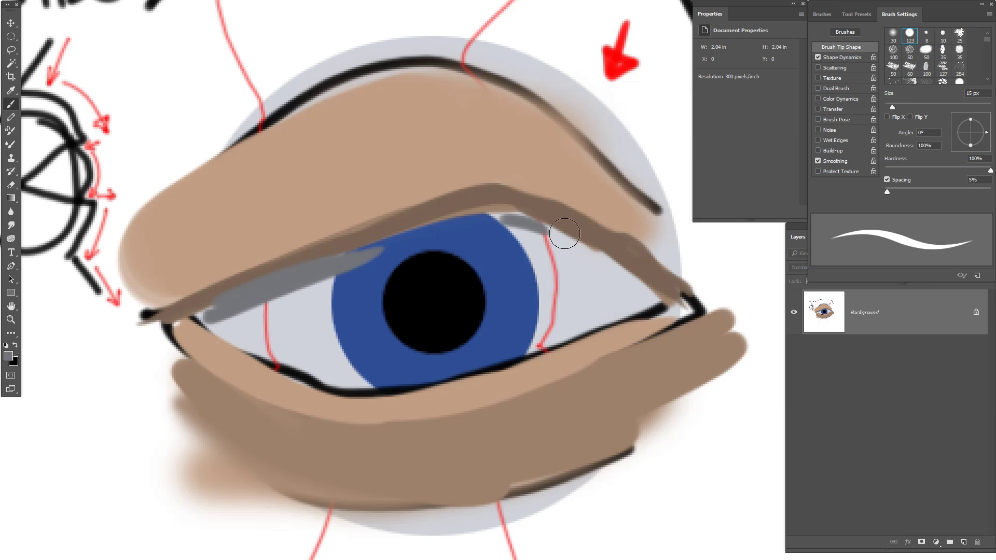
drag(506, 220, 638, 282)
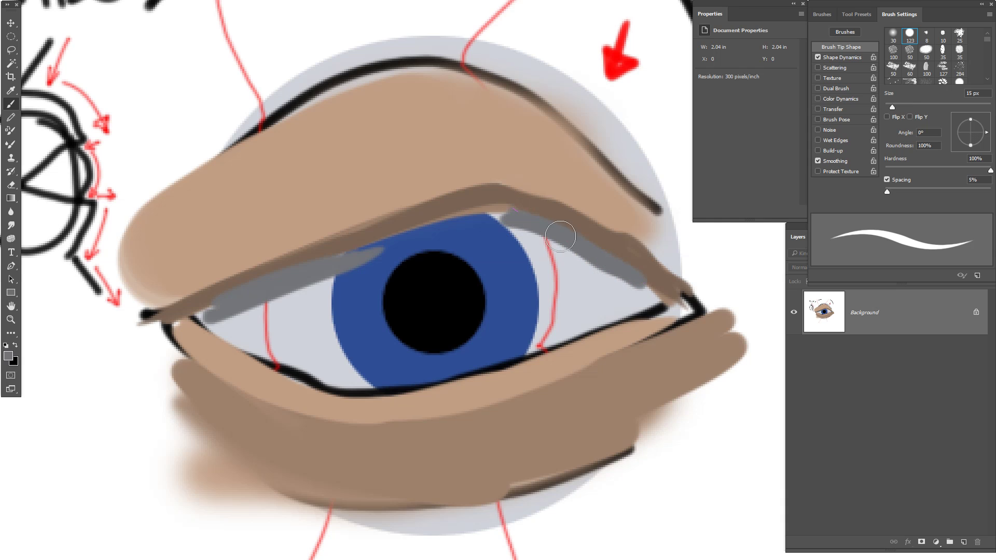
drag(561, 235, 618, 273)
drag(510, 212, 652, 293)
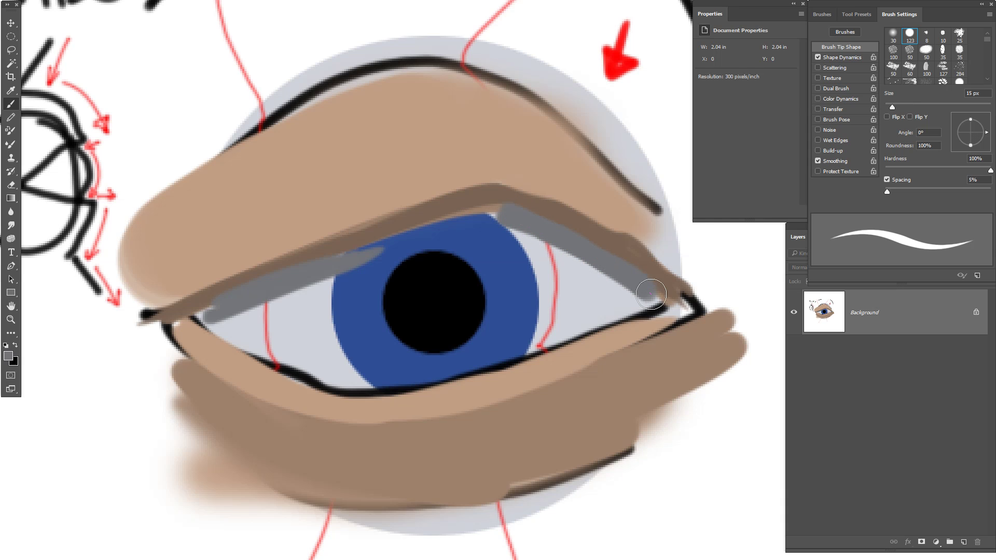
alt+click(488, 238)
Step: Choose a darker blue and brush a shadow band over the top of the iris
click(10, 358)
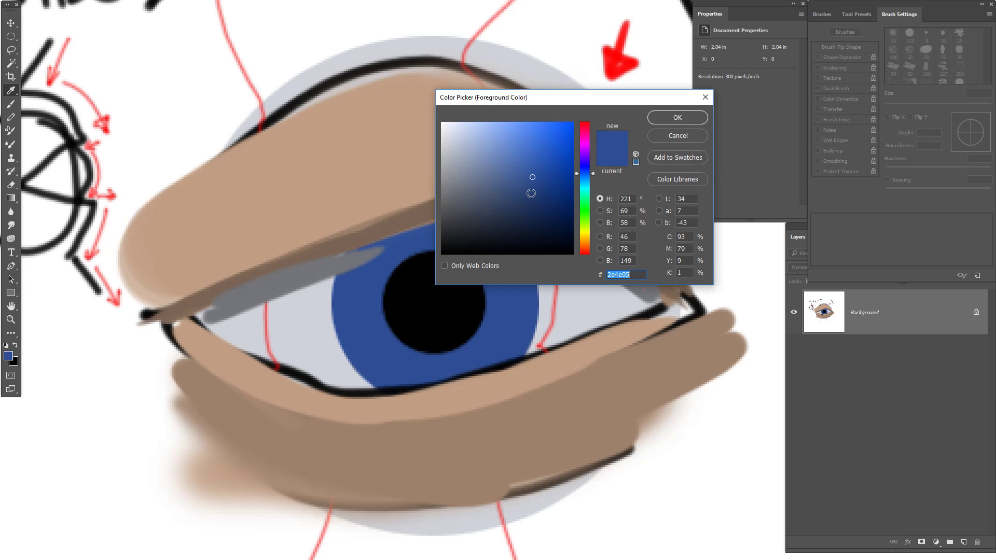
click(527, 210)
click(677, 117)
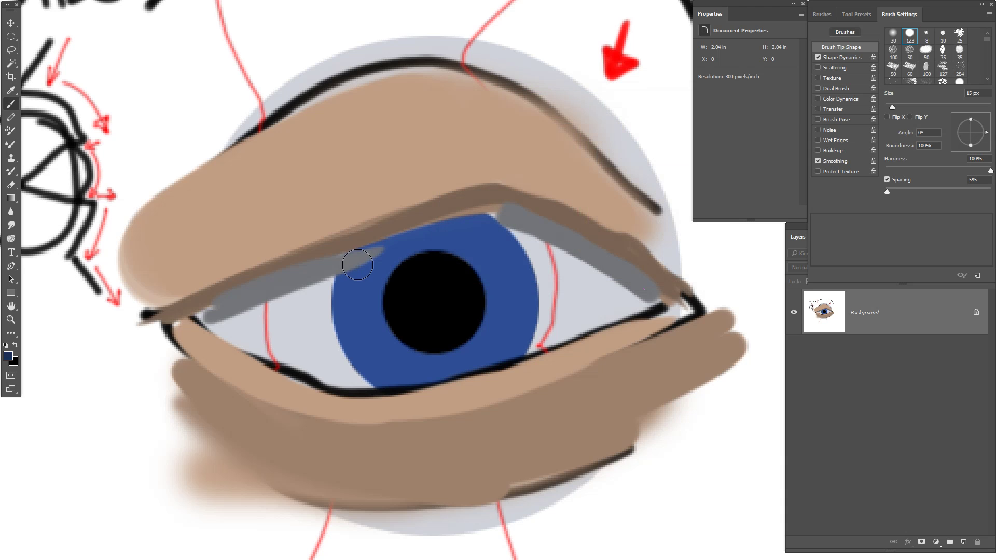
drag(347, 265, 490, 221)
drag(359, 264, 494, 222)
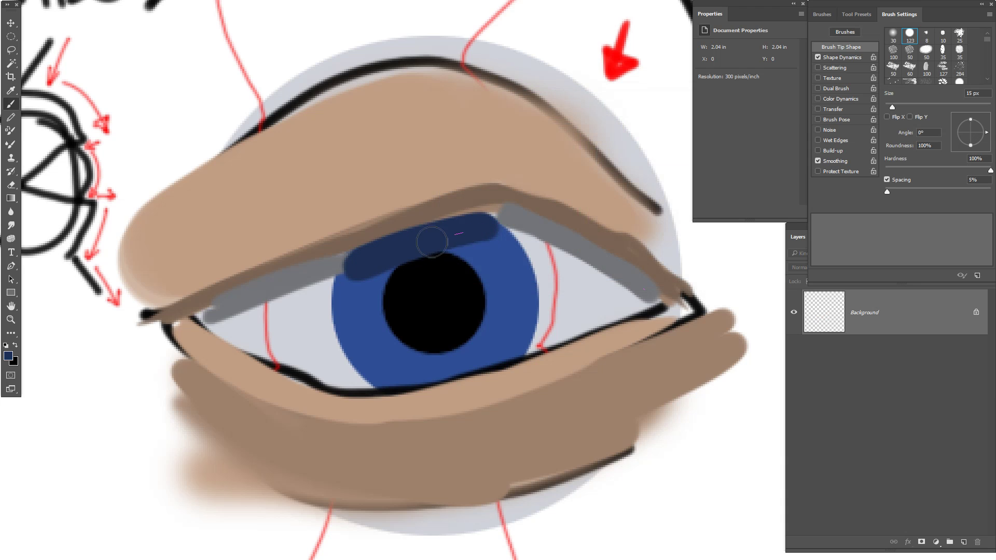
drag(431, 240, 490, 234)
key(alt)
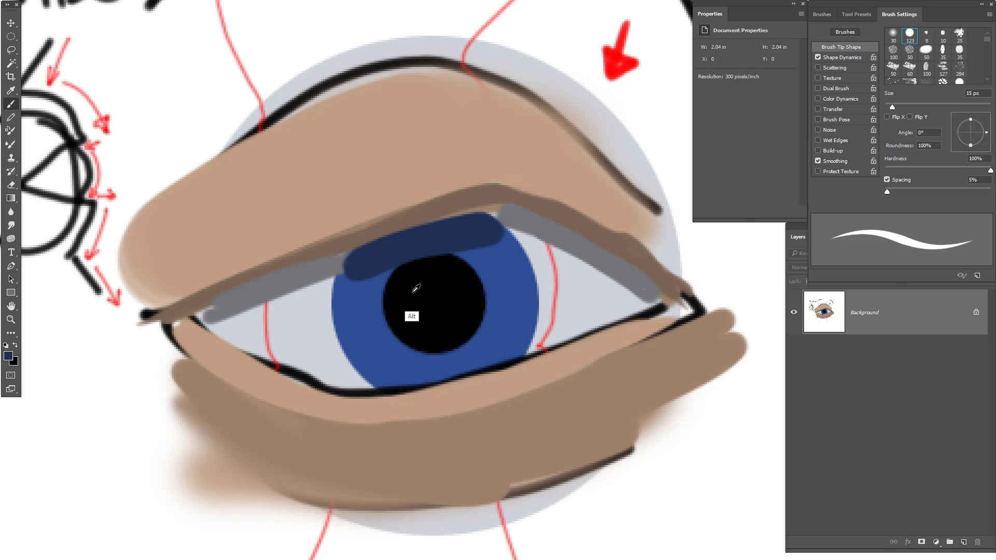
Step: Outline the left and right edges of the iris in black with a smaller brush
alt+click(416, 290)
key(bracketleft)
key(bracketleft)
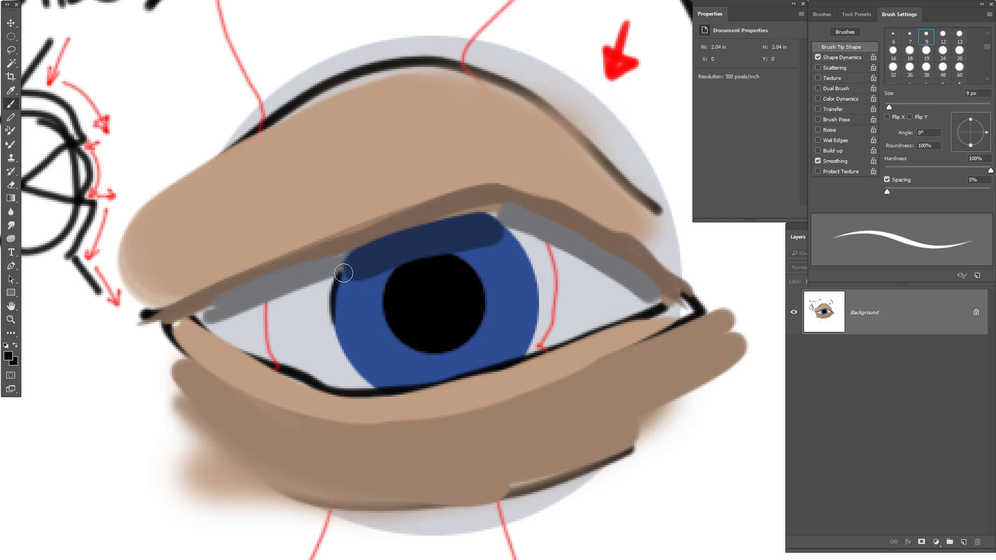
mouse_move(344, 272)
mouse_down()
mouse_move(341, 350)
mouse_move(362, 377)
mouse_up()
mouse_move(350, 324)
mouse_down()
mouse_move(374, 385)
mouse_move(385, 389)
mouse_up()
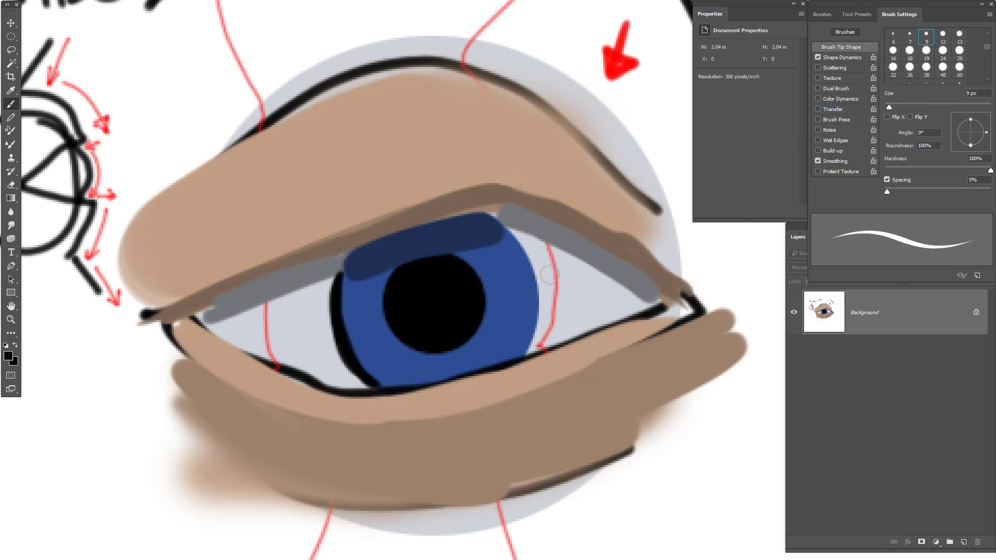
drag(491, 226, 532, 292)
mouse_move(510, 245)
mouse_down()
mouse_move(538, 335)
mouse_move(525, 354)
mouse_up()
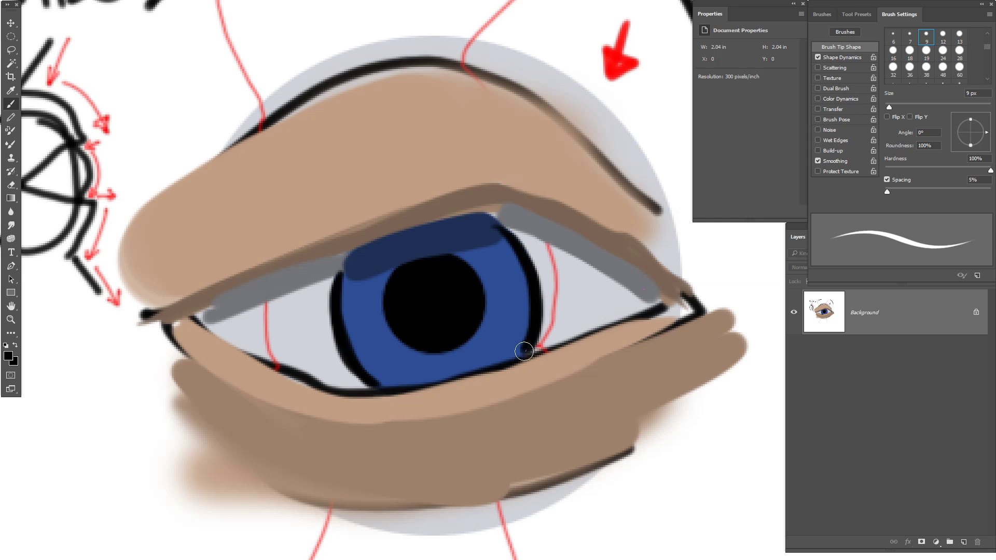
Step: Blend a sampled skin tone along the crease above the iris
alt+click(455, 204)
alt+click(355, 212)
mouse_move(333, 233)
mouse_down()
mouse_move(257, 265)
mouse_move(490, 187)
mouse_move(469, 192)
mouse_up()
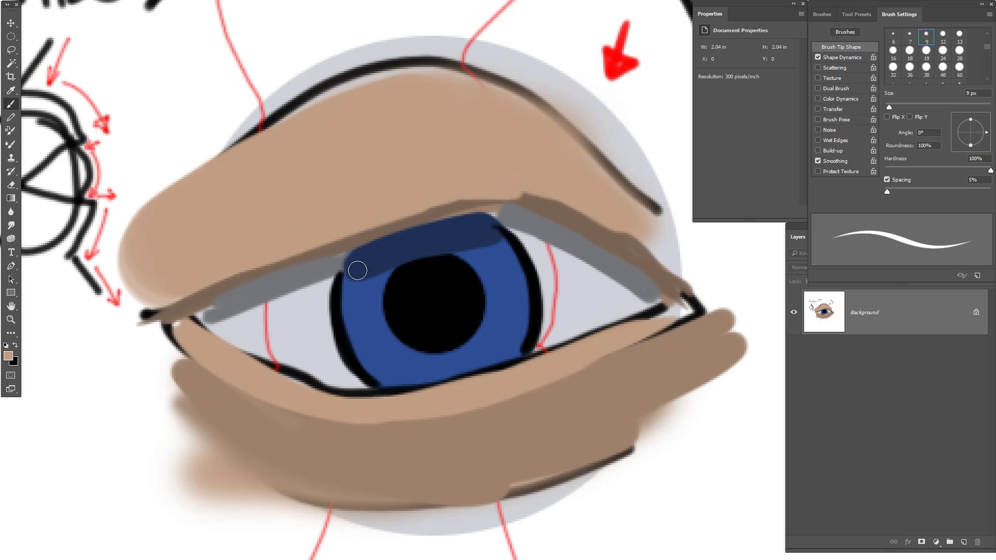
Step: Add dark blue shading to the iris beside the pupil with a larger brush
alt+click(378, 259)
key(period)
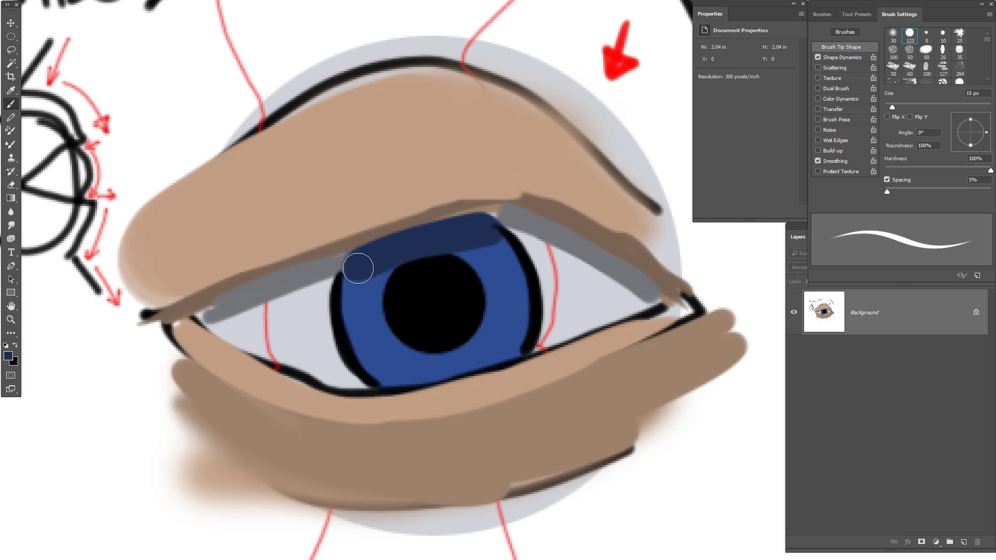
key(bracketright)
drag(354, 272, 362, 280)
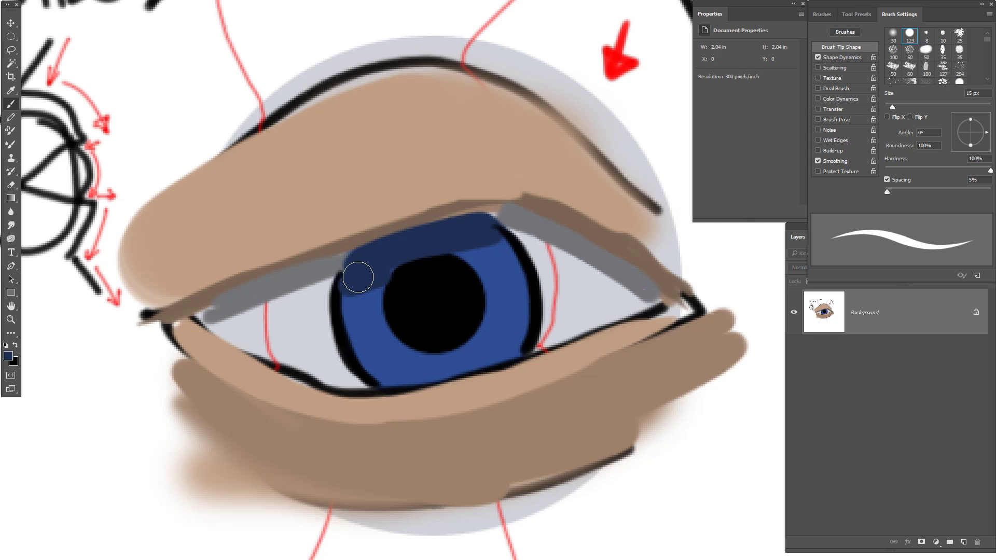
mouse_move(467, 256)
mouse_down()
mouse_move(487, 265)
mouse_move(501, 253)
mouse_up()
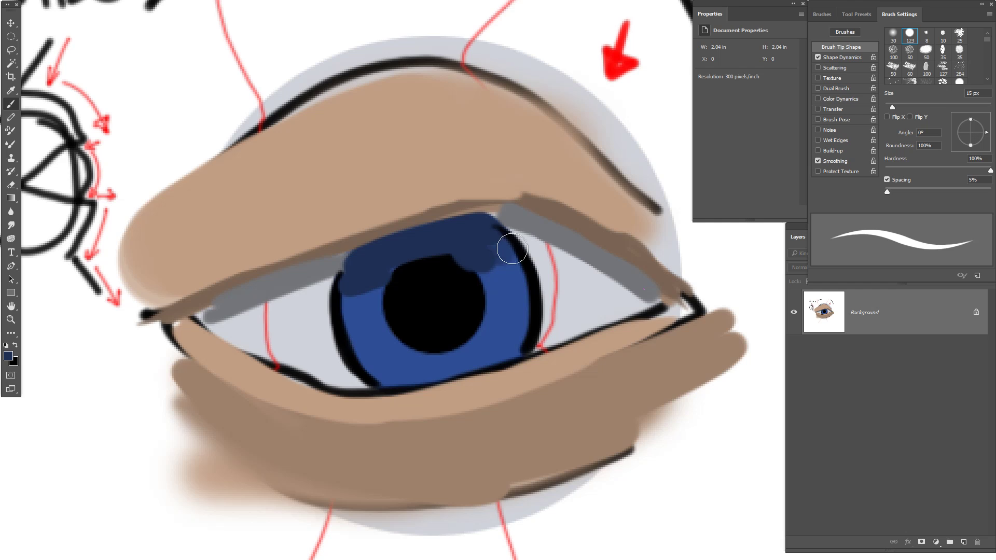
Step: Deepen the grey shading under the upper lid toward the outer corner
alt+click(327, 297)
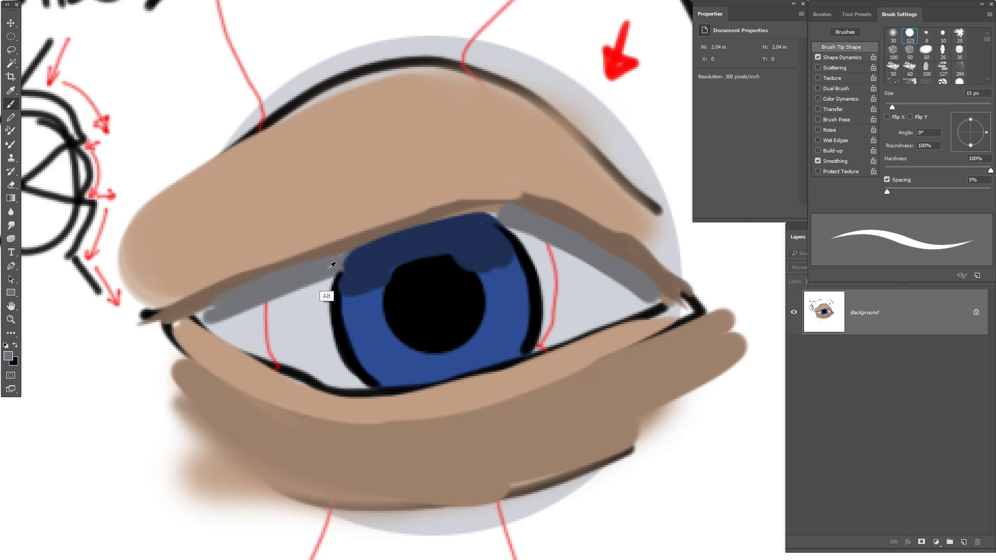
mouse_move(335, 280)
mouse_down()
mouse_move(273, 293)
mouse_move(319, 284)
mouse_up()
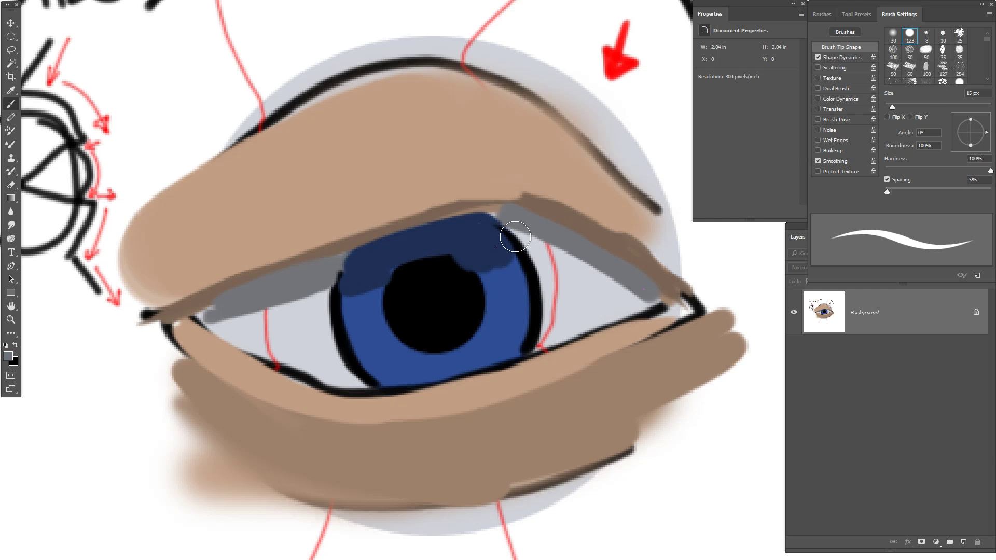
drag(526, 226, 498, 230)
Step: Paint dark curved lashes along the upper lid from inner to outer corner
alt+click(657, 310)
drag(257, 271, 148, 289)
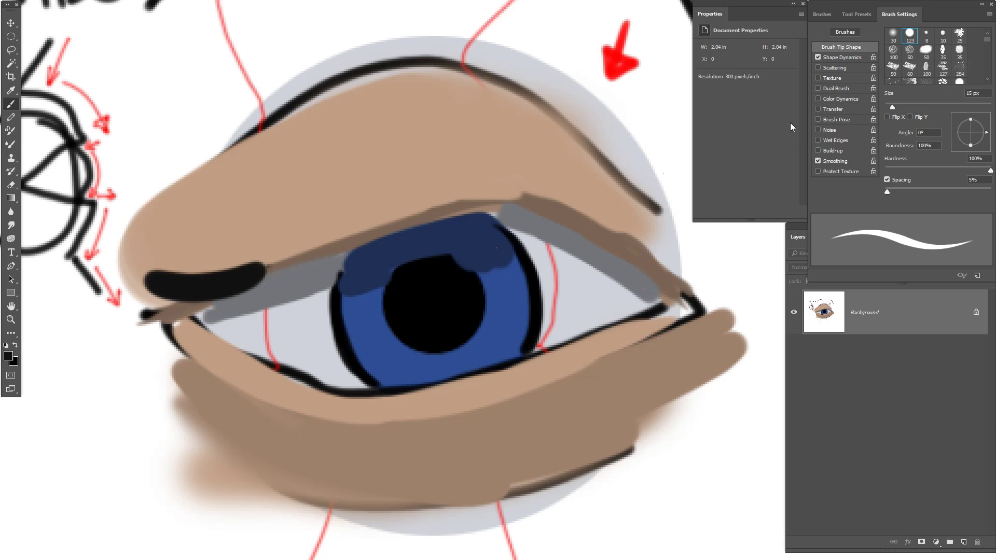
key(ctrl+z)
drag(257, 273, 141, 296)
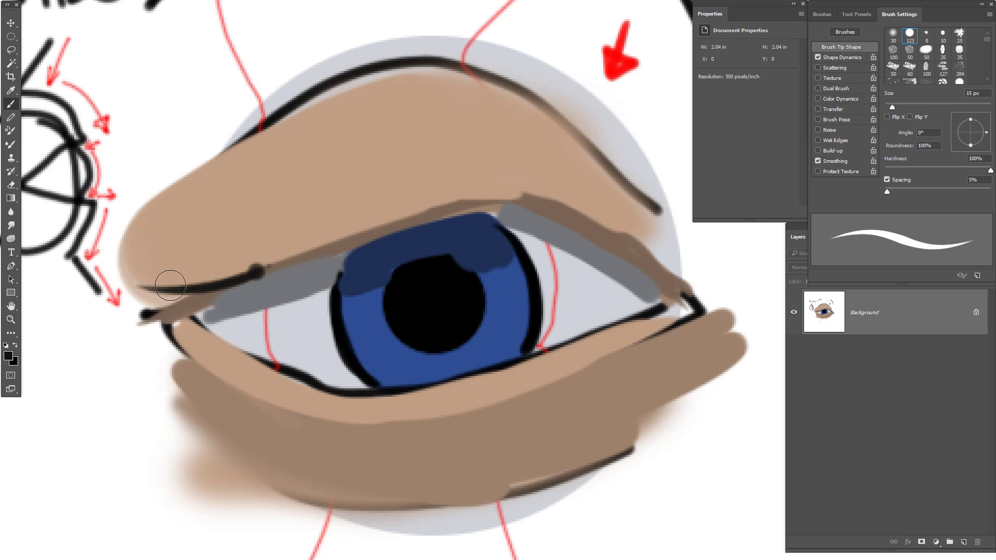
mouse_move(307, 255)
mouse_down()
mouse_move(113, 315)
mouse_move(204, 268)
mouse_up()
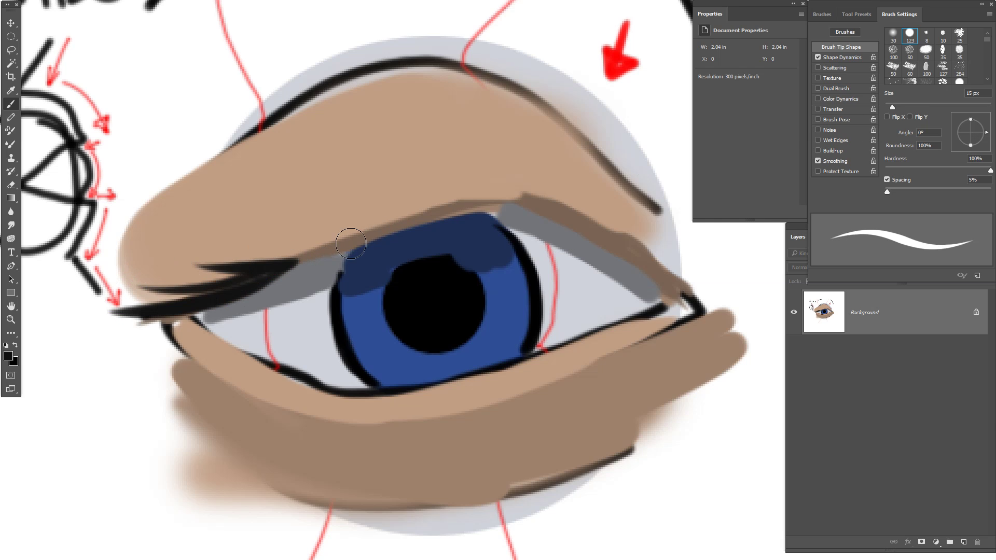
drag(351, 242, 198, 257)
drag(382, 226, 294, 248)
drag(452, 220, 264, 241)
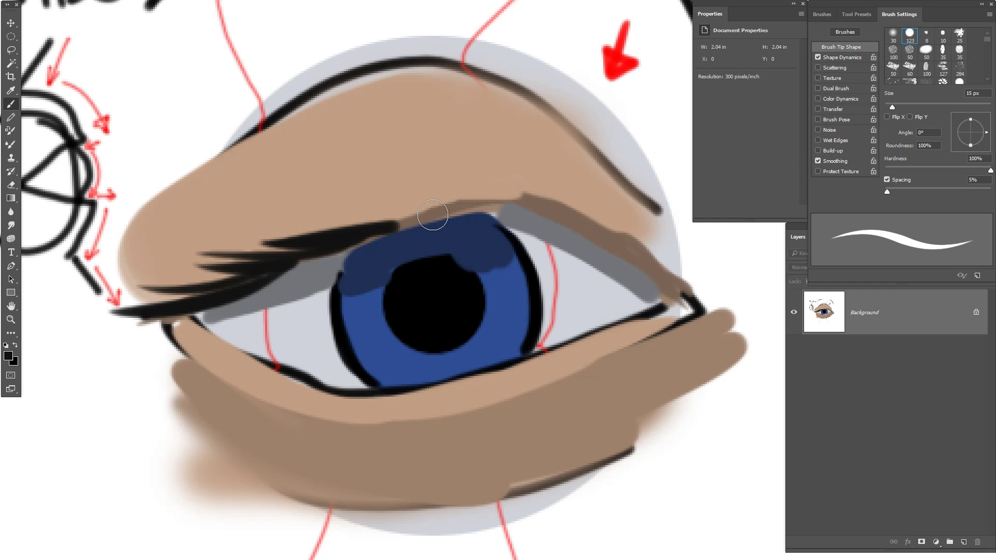
drag(452, 217, 328, 226)
drag(498, 203, 372, 201)
drag(533, 207, 442, 176)
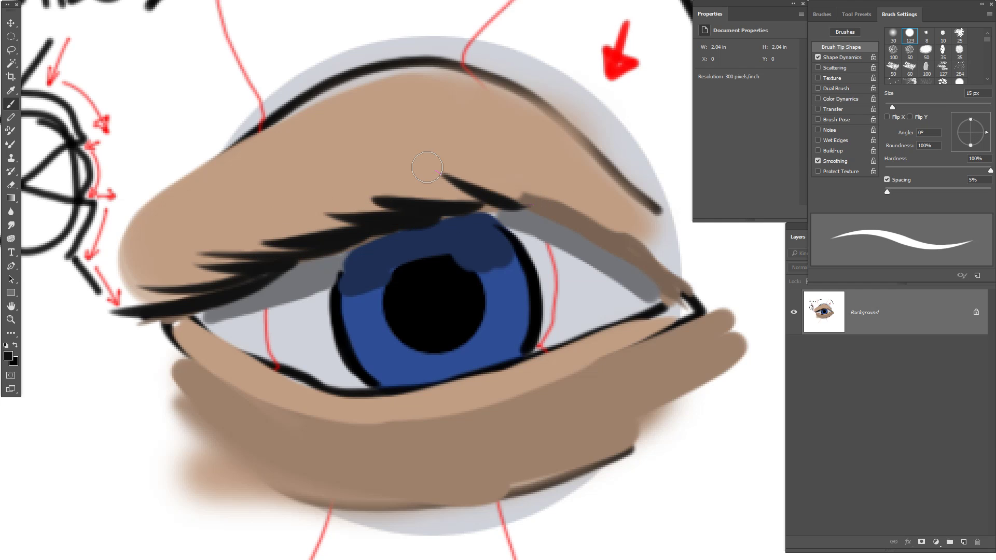
drag(502, 207, 436, 181)
mouse_move(545, 214)
mouse_down()
mouse_move(476, 187)
mouse_move(507, 191)
mouse_up()
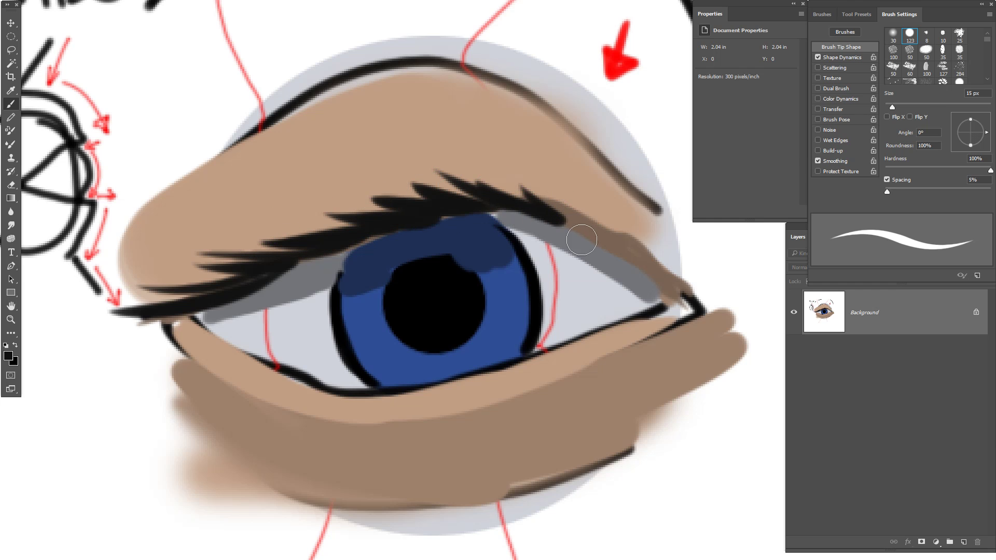
mouse_move(580, 234)
mouse_down()
mouse_move(545, 187)
mouse_move(608, 210)
mouse_up()
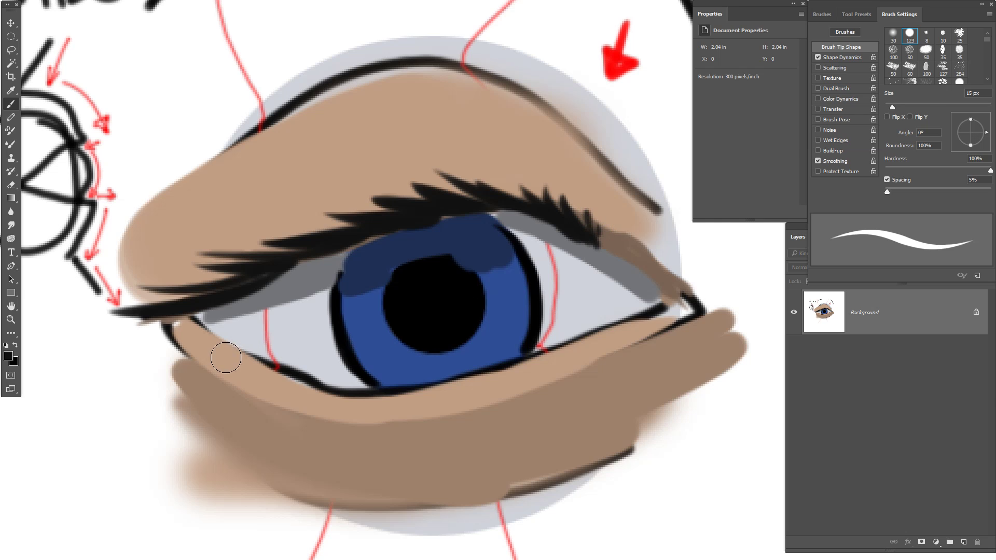
Step: Paint finer lashes fanning below the inner half of the lower lid
key(bracketleft)
key(bracketleft)
mouse_move(174, 347)
mouse_down()
mouse_move(105, 356)
mouse_move(121, 352)
mouse_up()
drag(200, 376, 89, 383)
mouse_move(233, 386)
mouse_down()
mouse_move(125, 404)
mouse_move(171, 409)
mouse_up()
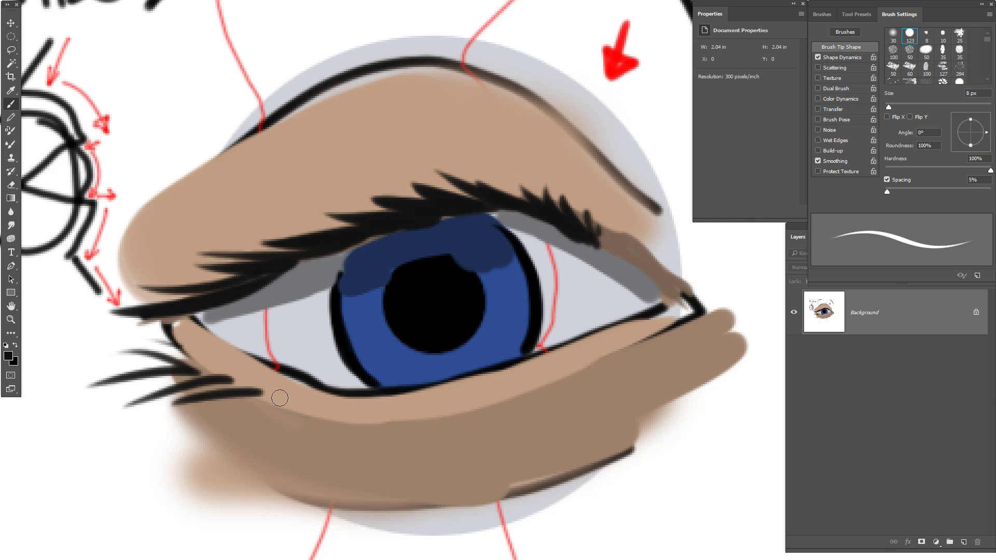
mouse_move(280, 398)
mouse_down()
mouse_move(206, 420)
mouse_move(253, 428)
mouse_up()
mouse_move(311, 408)
mouse_down()
mouse_move(269, 440)
mouse_move(280, 448)
mouse_up()
drag(334, 424, 300, 444)
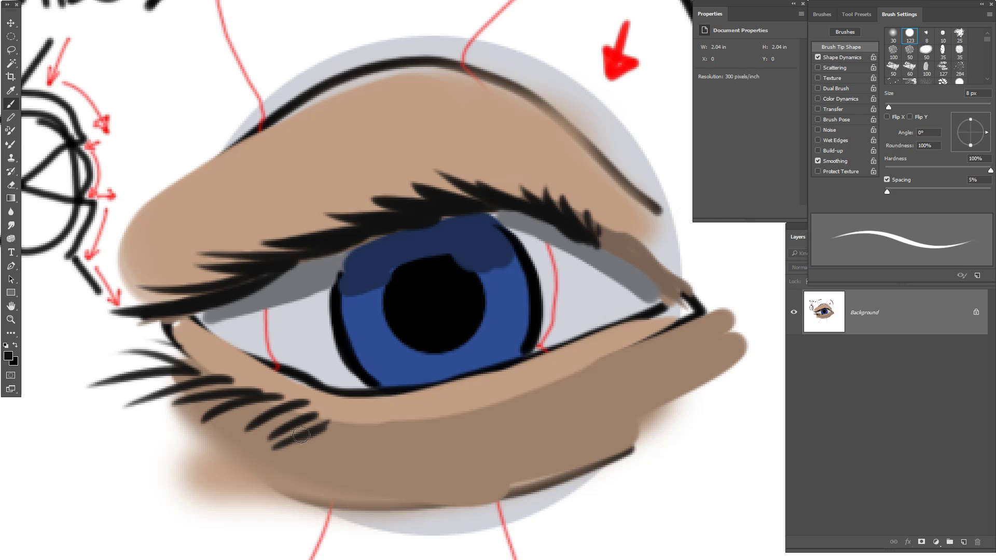
alt+click(382, 268)
Step: Reinforce the iris's black outline at left and upper right, shading the pupil top blue
drag(350, 252, 340, 304)
key(x)
mouse_move(343, 257)
mouse_down()
mouse_move(340, 339)
mouse_move(347, 259)
mouse_up()
drag(485, 220, 512, 246)
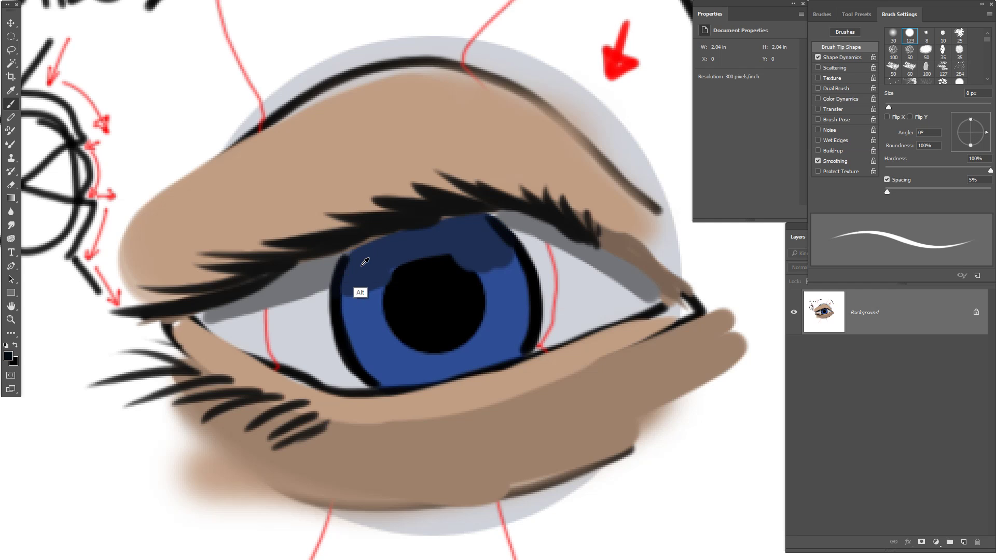
drag(382, 267, 460, 249)
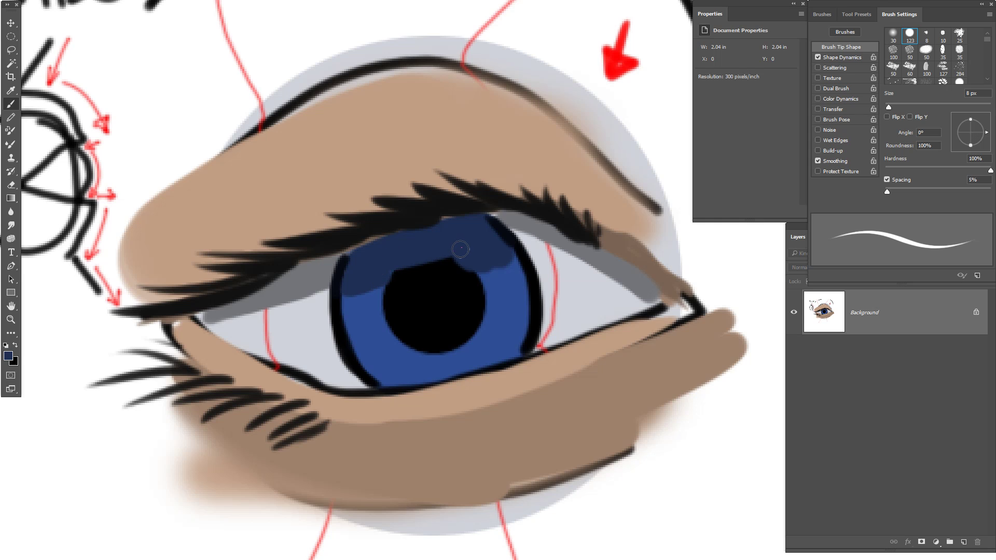
Step: Enlarge the brush and dab dark blue at the iris's left edge
alt+click(438, 296)
key(bracketright)
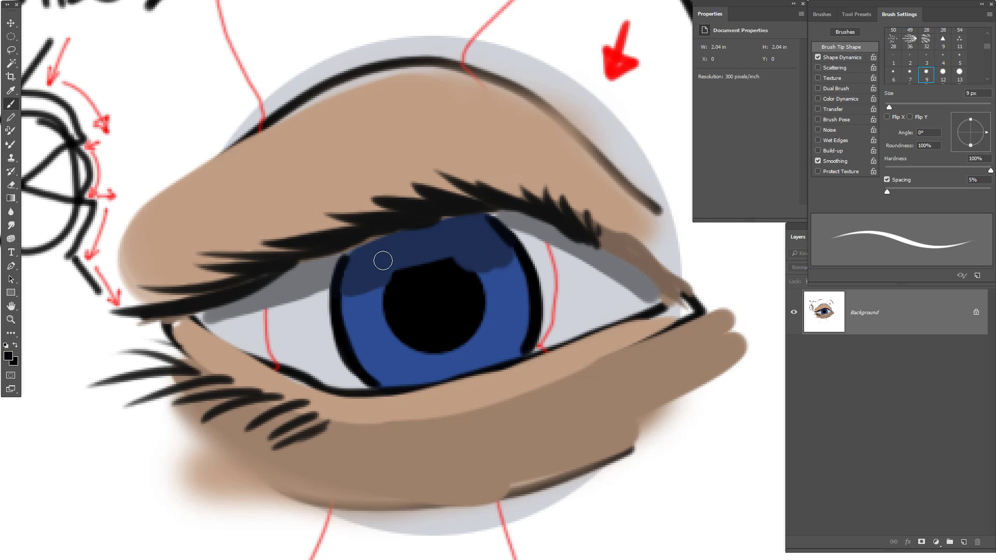
key(bracketright)
key(bracketright)
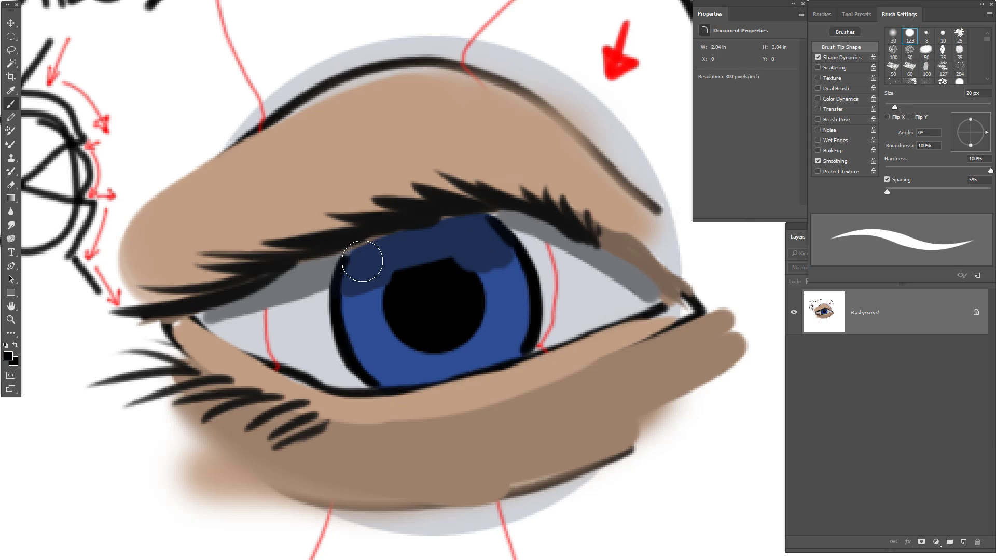
click(361, 261)
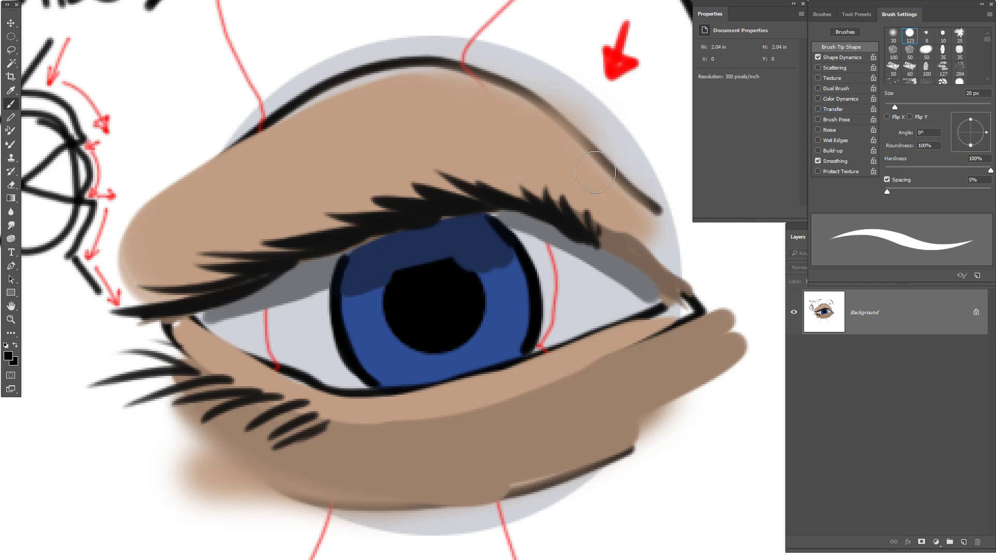
Step: Enable pen-pressure opacity Transfer and paint soft dark shading across the upper iris
click(844, 57)
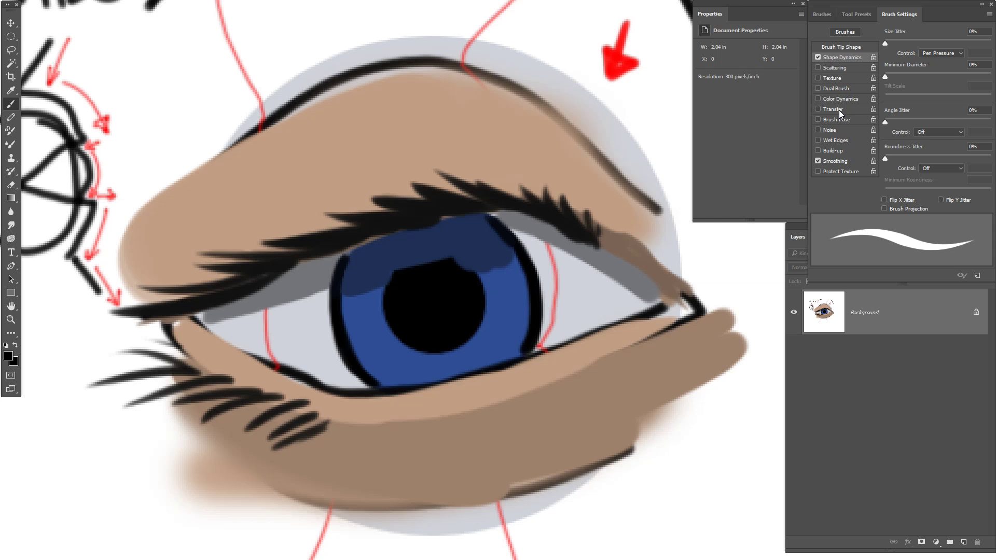
click(819, 109)
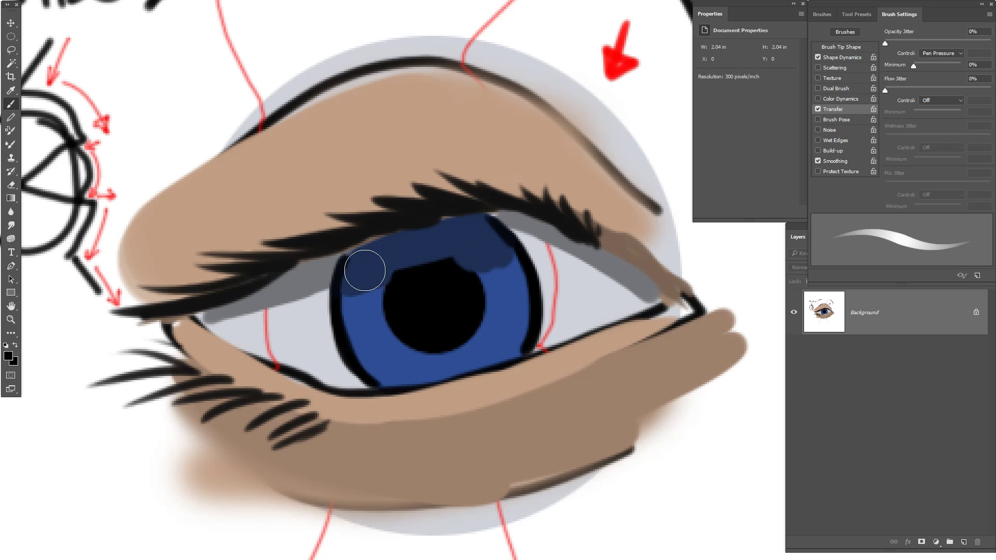
mouse_move(359, 272)
mouse_down()
mouse_move(498, 249)
mouse_move(366, 264)
mouse_move(482, 238)
mouse_up()
drag(370, 249, 490, 229)
mouse_move(342, 265)
mouse_down()
mouse_move(355, 282)
mouse_move(507, 247)
mouse_up()
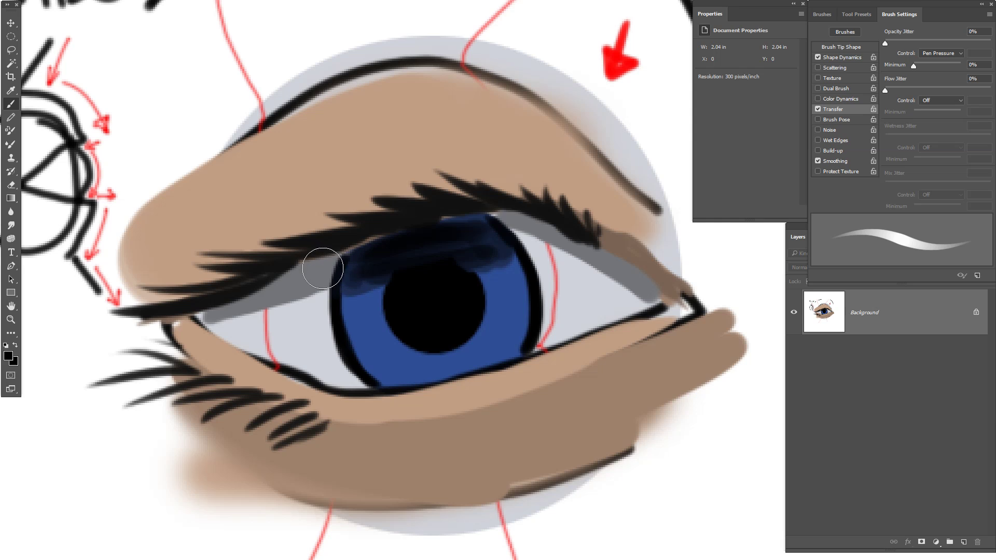
Step: Deepen the grey lid shadow on the eye white toward the outer corner
alt+click(311, 294)
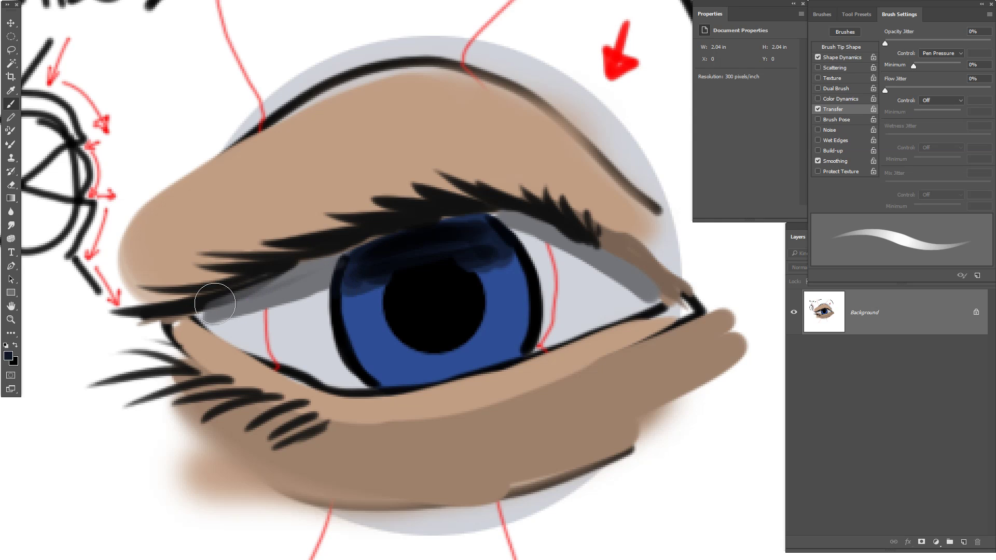
drag(217, 301, 342, 261)
drag(474, 227, 588, 238)
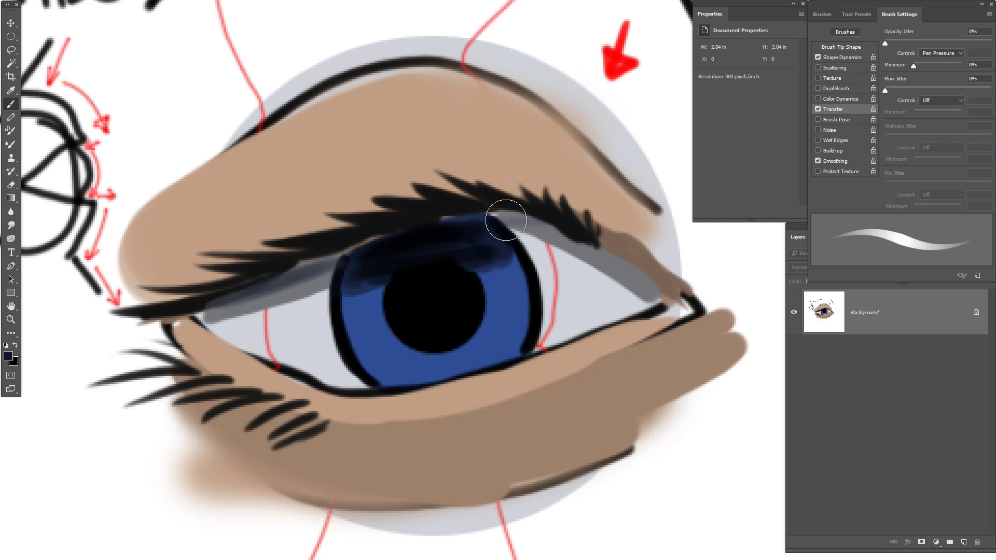
drag(474, 222, 583, 243)
Step: Darken the lash shadow toward the outer corner of the eye
drag(514, 226, 645, 280)
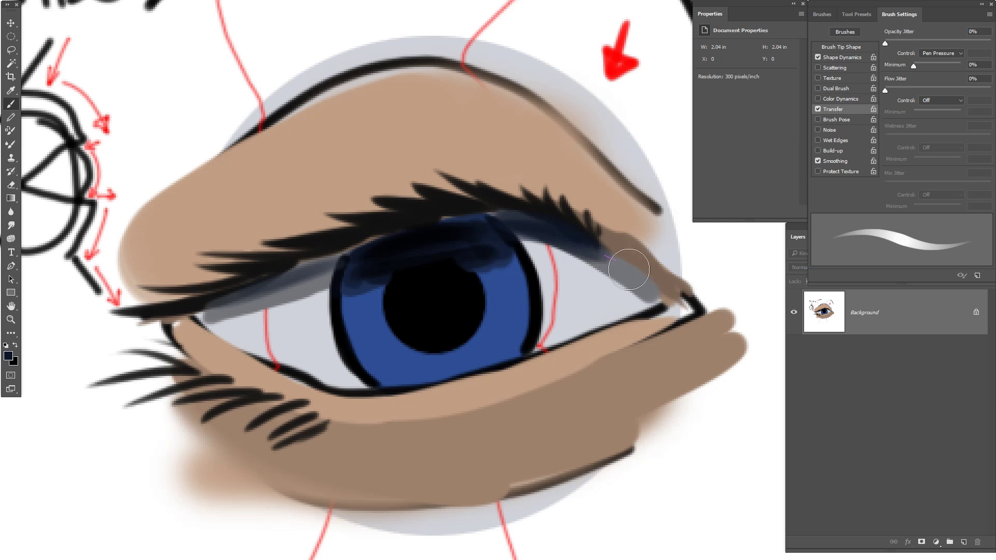
drag(561, 233, 662, 300)
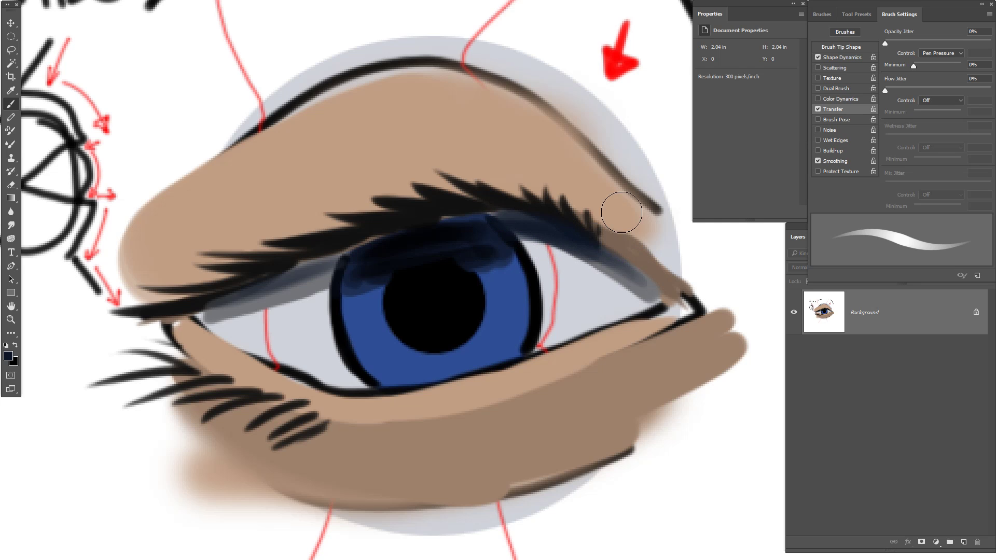
drag(669, 366, 429, 414)
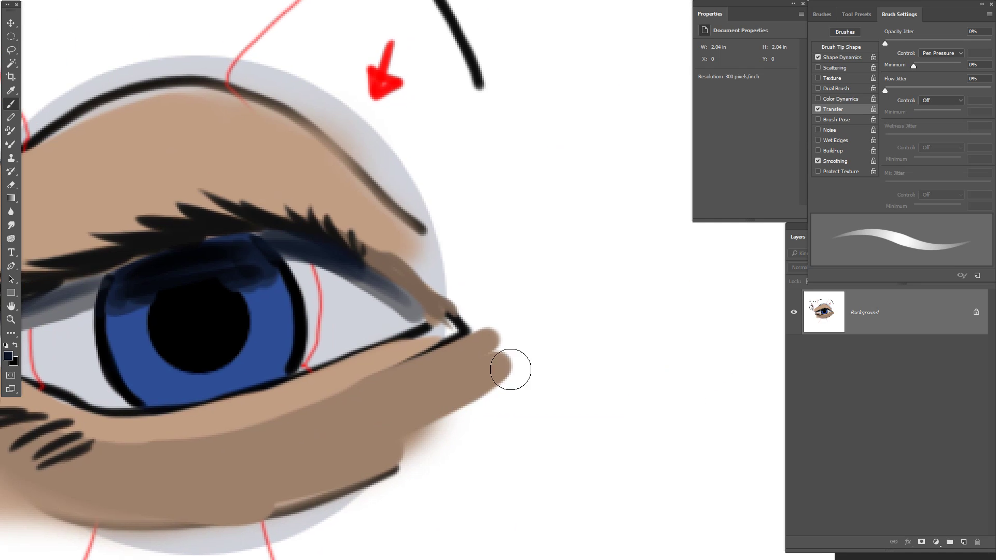
scroll(635, 363, down, 2)
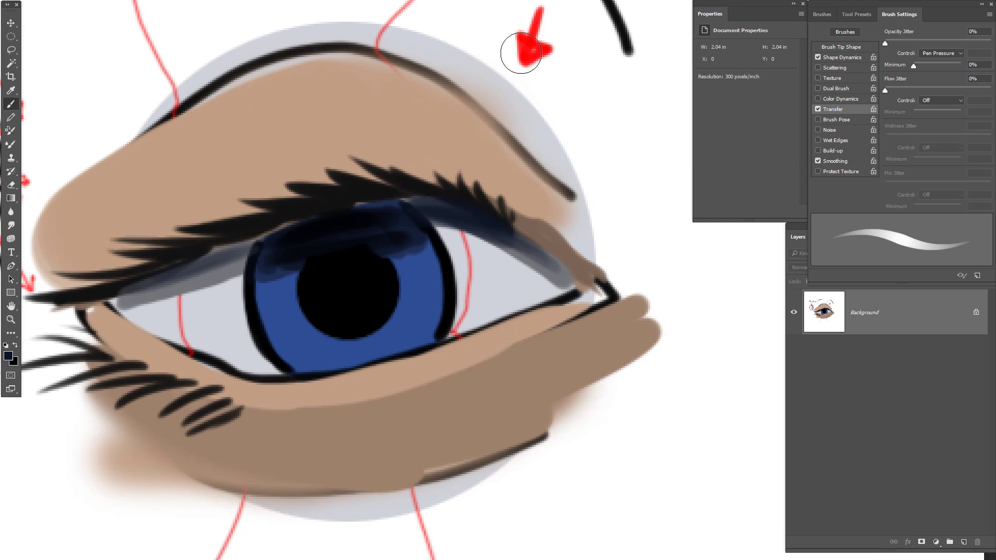
Step: Sample the arrow's red and draw a thinner second red arrow above the eye
alt+click(534, 61)
key(bracketleft)
key(bracketleft)
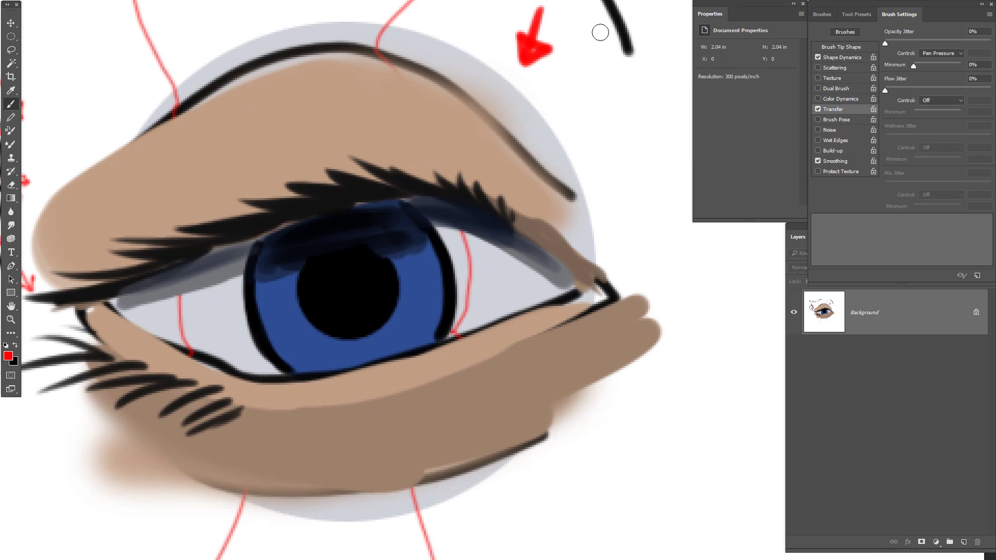
drag(603, 29, 567, 63)
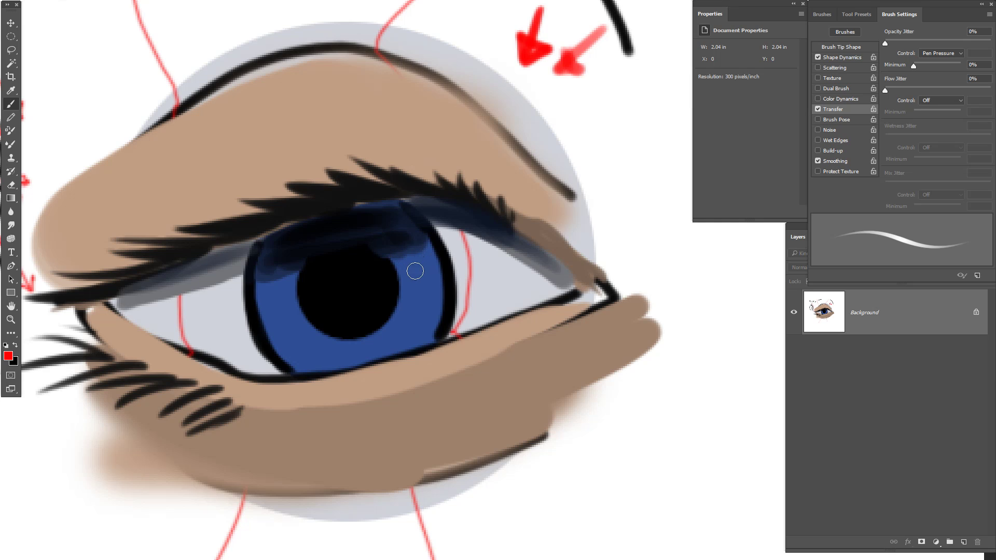
Step: Choose pale yellow #fffdd3, dab a catchlight at the pupil's upper right, and undo a stray mark
alt+click(648, 164)
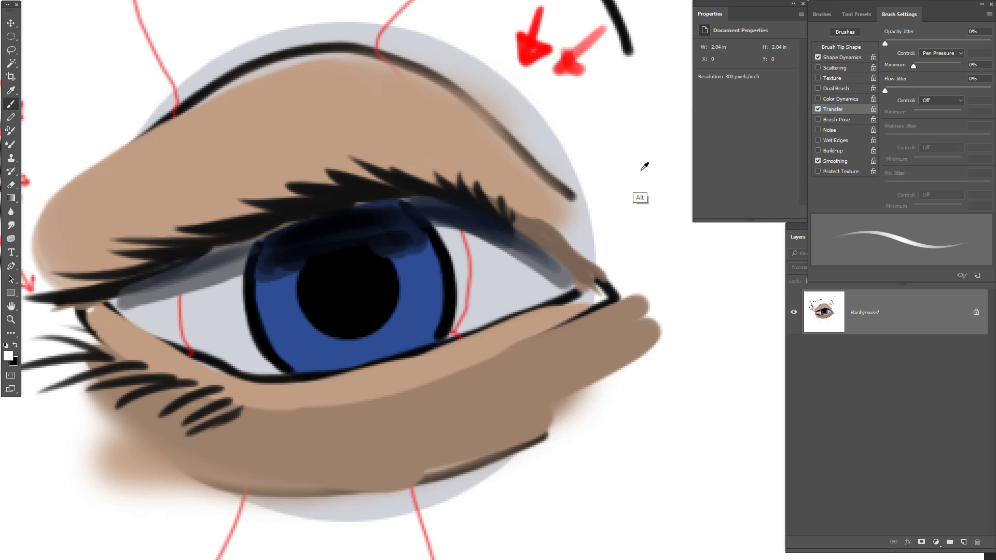
click(10, 357)
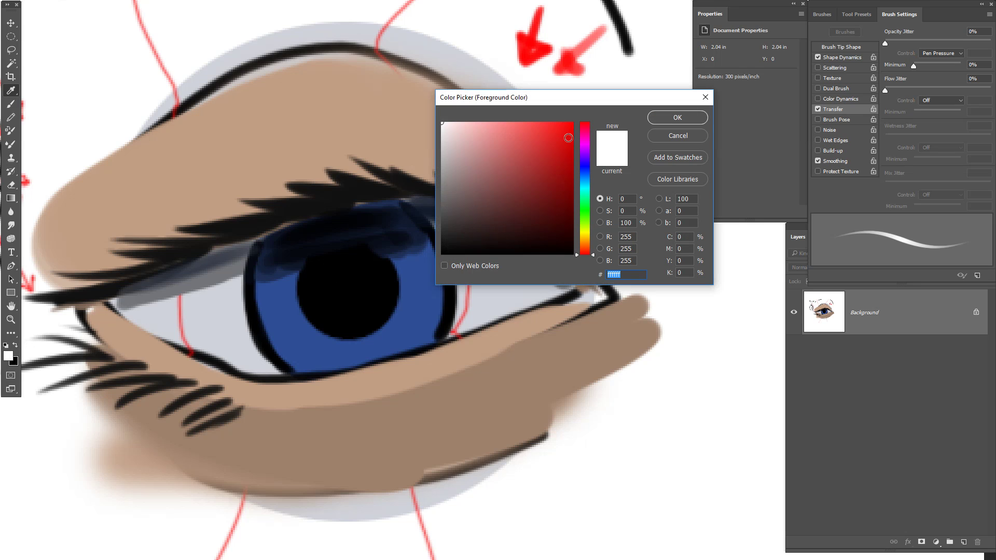
click(585, 233)
drag(462, 138, 465, 119)
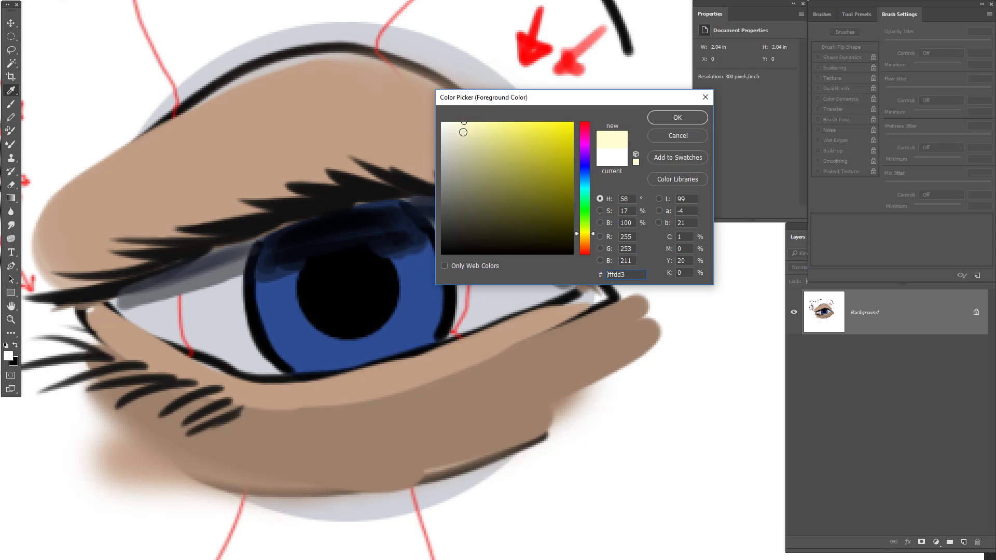
click(677, 117)
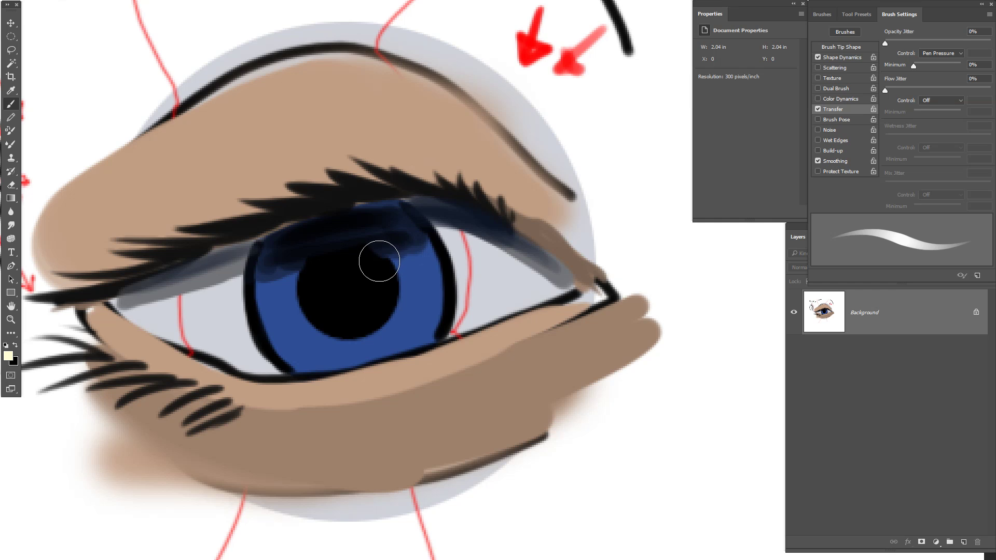
drag(384, 263, 380, 261)
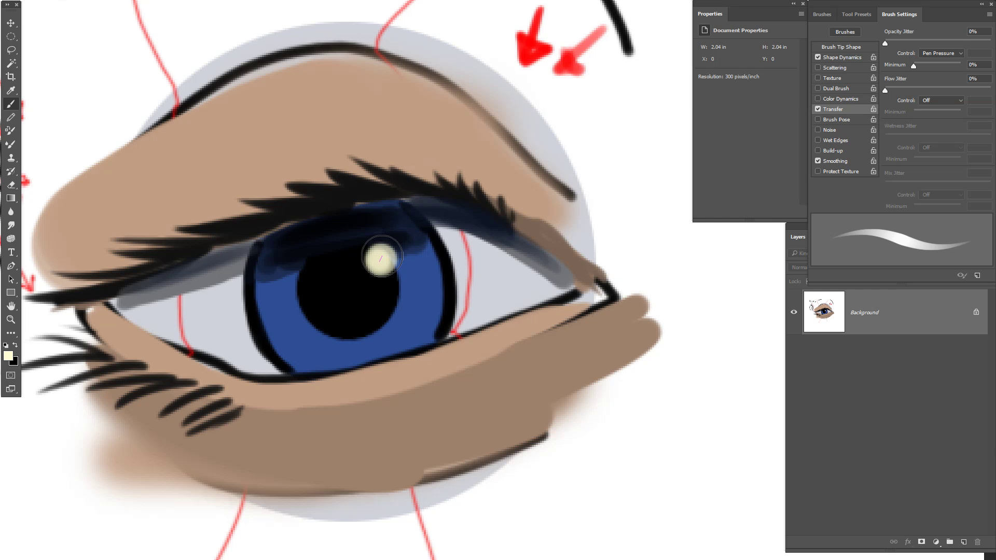
key(ctrl+z)
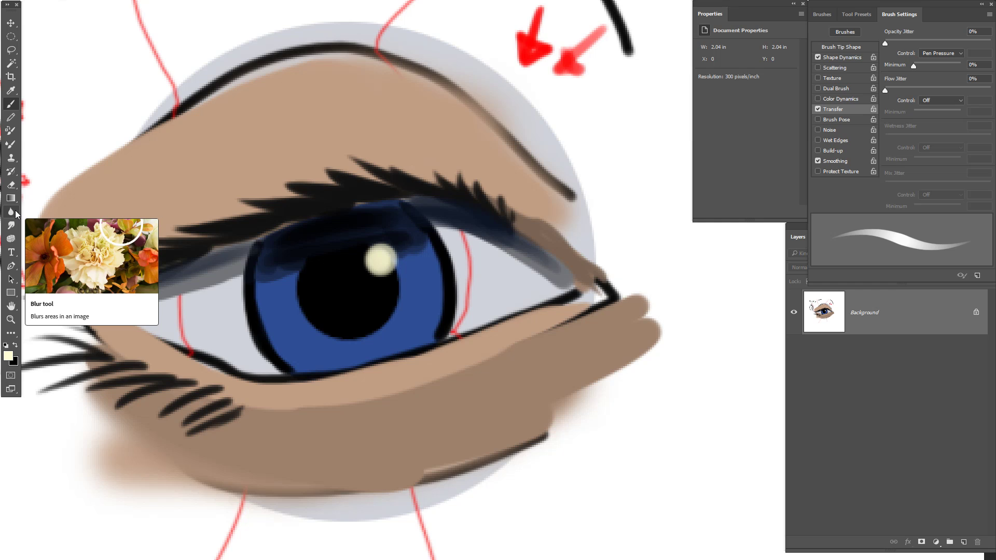
Step: Select the Blur tool, then the Smudge tool from the same group
mouse_move(12, 211)
click(13, 212)
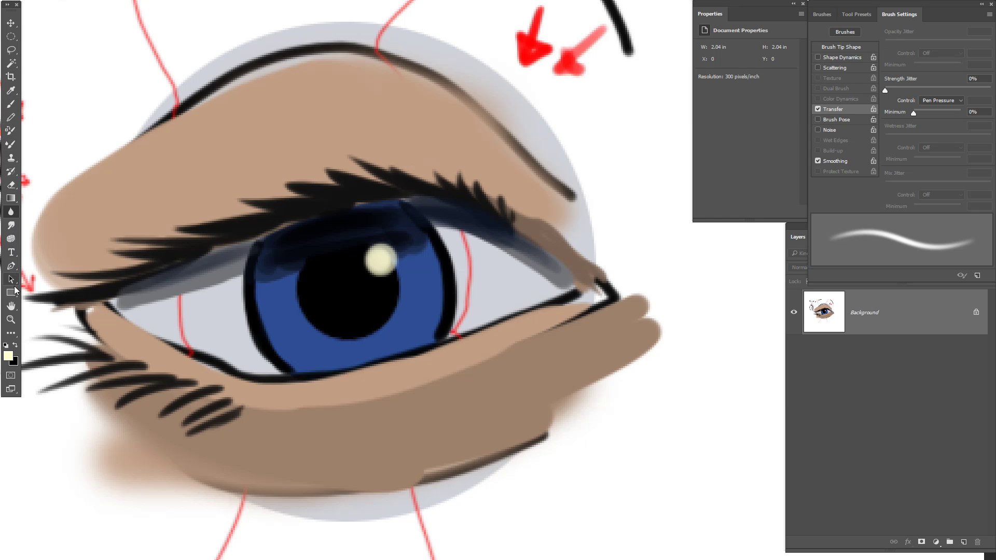
click(12, 244)
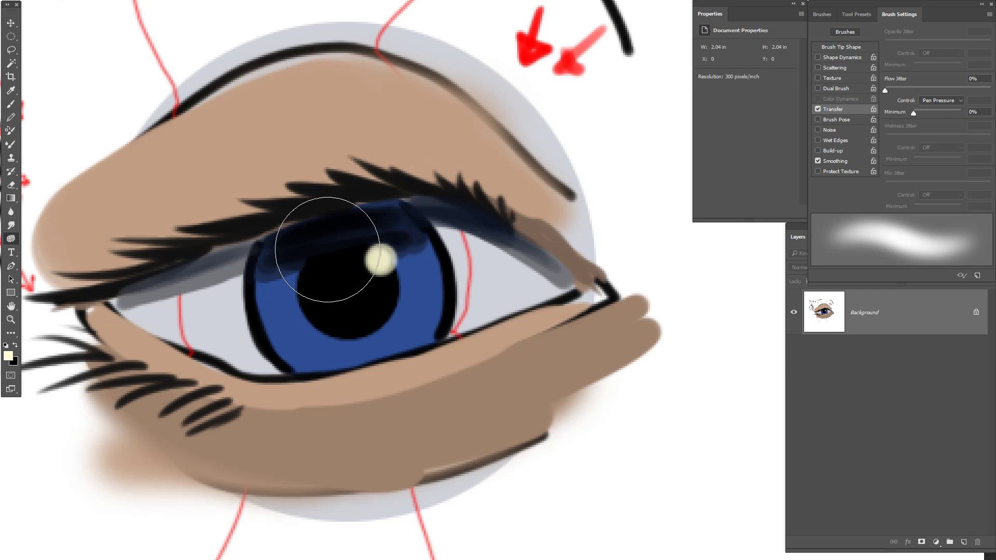
Step: With a small brush, paint dark blue radial streaks across the lower, right and left iris
key(b)
alt+click(282, 279)
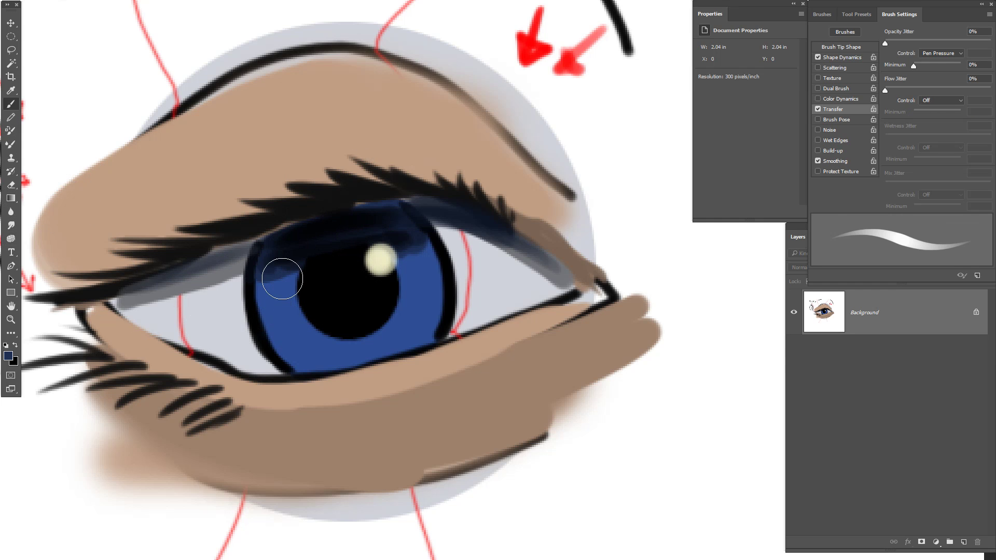
key(bracketleft)
key(bracketleft)
key(bracketleft)
key(bracketleft)
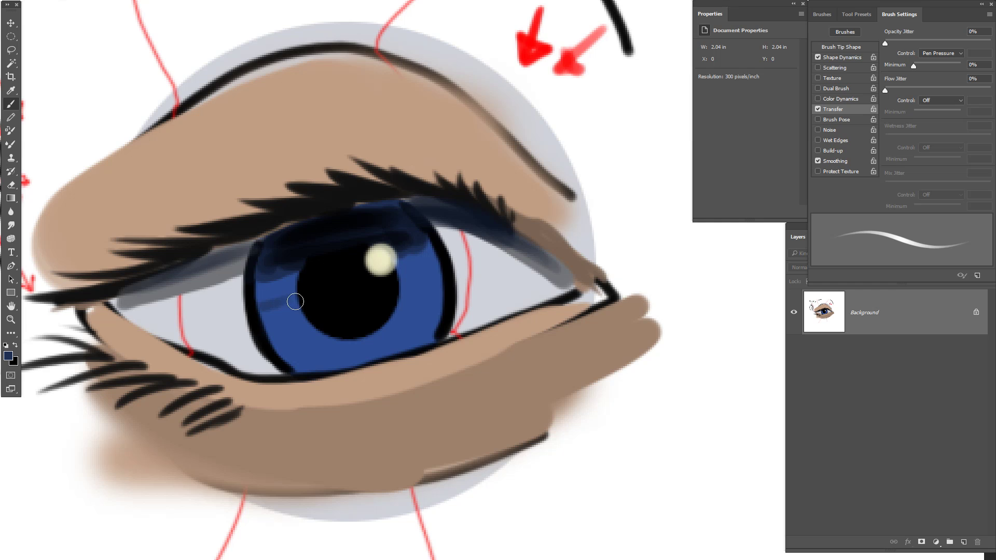
mouse_move(294, 302)
mouse_down()
mouse_move(265, 331)
mouse_move(280, 350)
mouse_move(319, 365)
mouse_move(382, 362)
mouse_up()
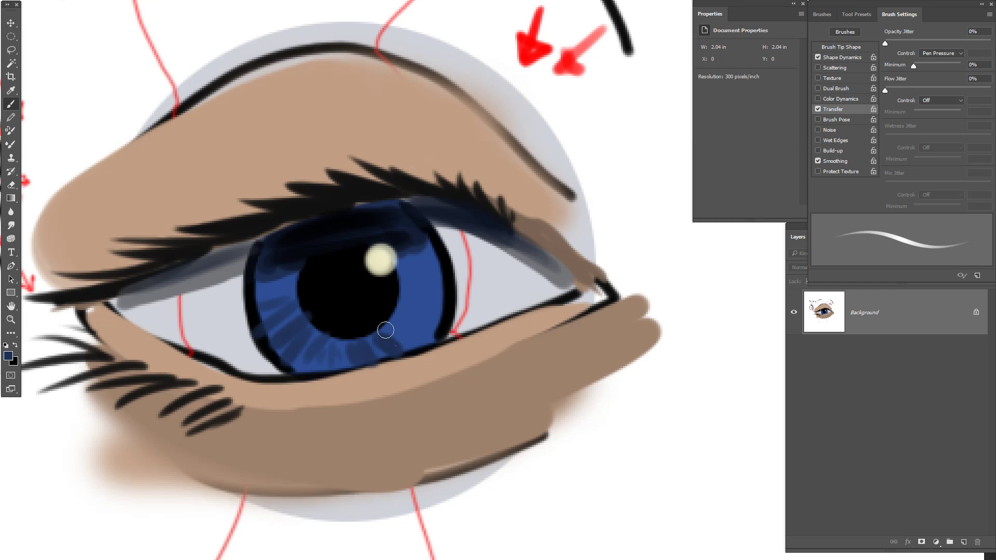
drag(393, 327, 408, 350)
mouse_move(416, 311)
mouse_down()
mouse_move(435, 335)
mouse_move(436, 268)
mouse_move(439, 280)
mouse_move(424, 296)
mouse_up()
drag(277, 272, 274, 319)
Step: Paint lighter cyan-blue fibre streaks on the left and lower-right iris
click(12, 356)
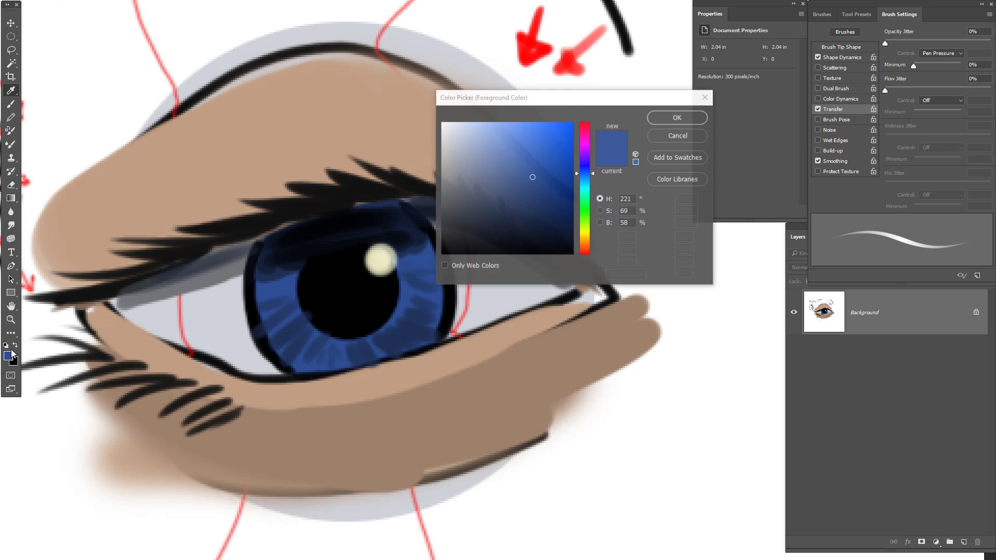
click(531, 160)
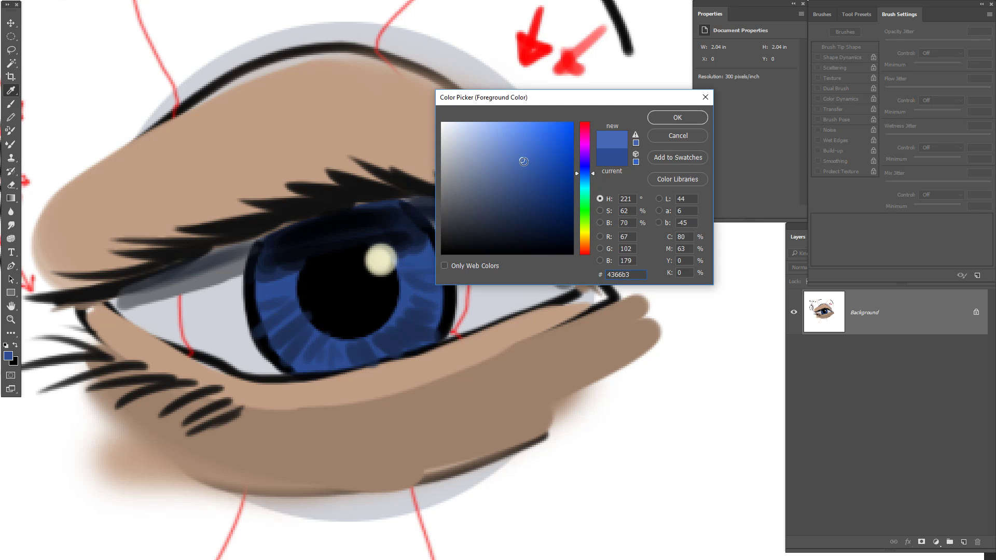
drag(594, 174, 594, 180)
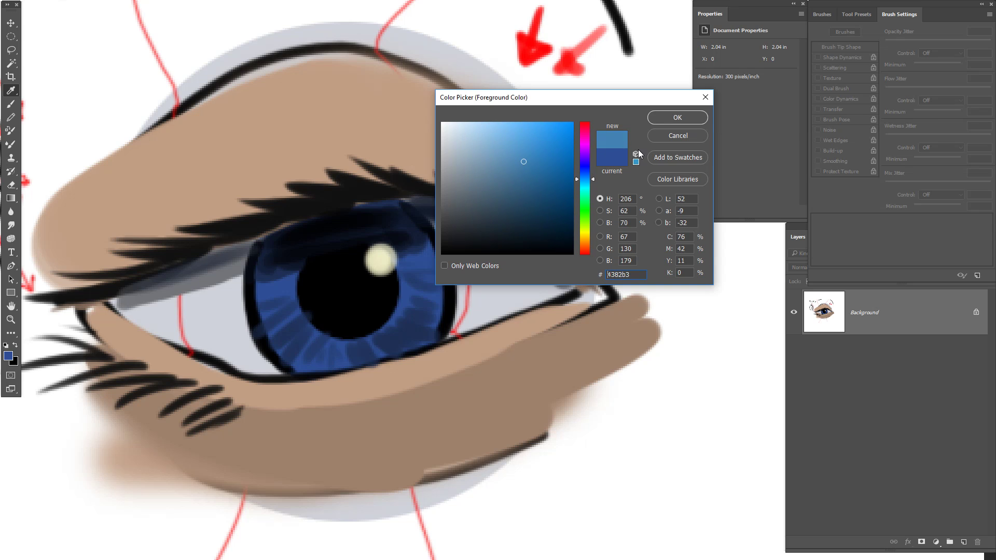
click(677, 118)
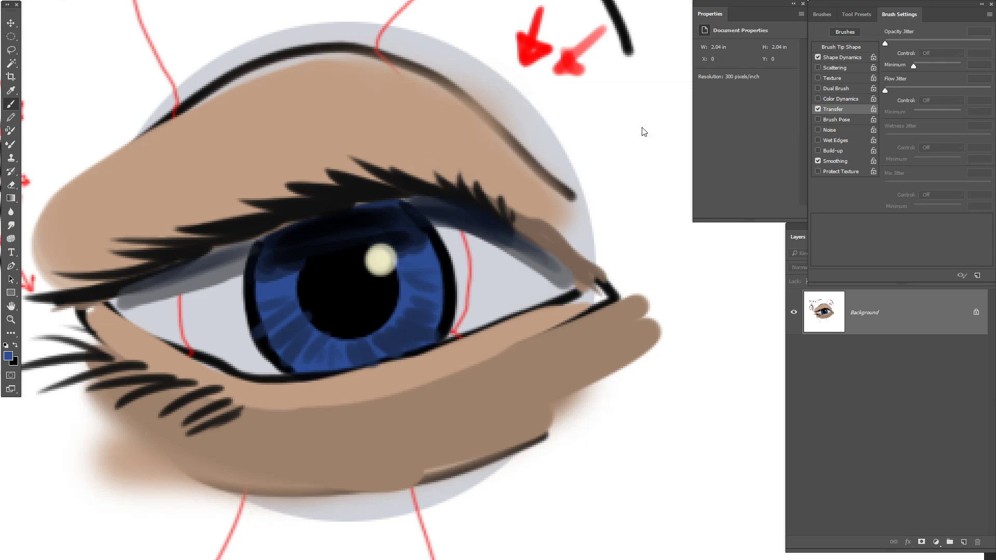
mouse_move(255, 292)
mouse_down()
mouse_move(307, 350)
mouse_move(335, 346)
mouse_up()
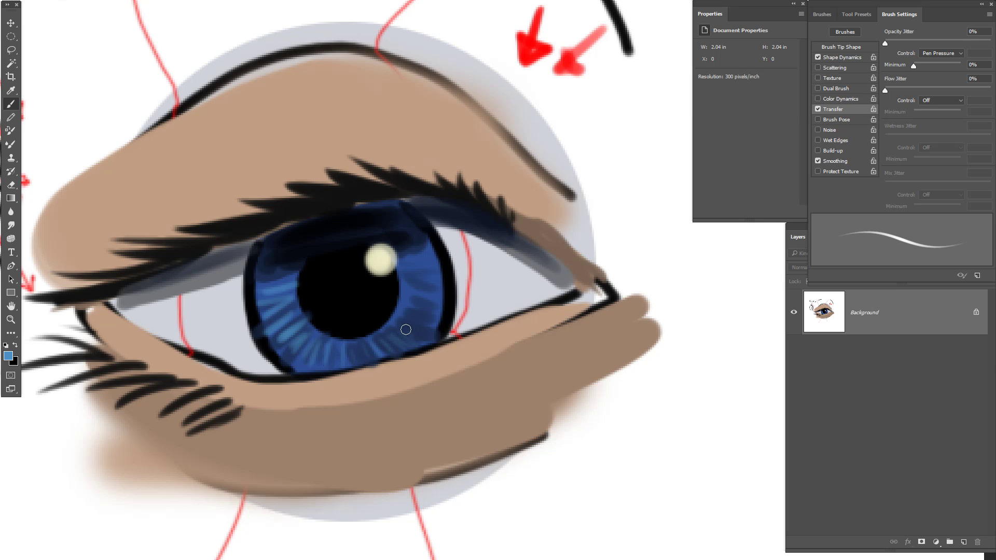
mouse_move(415, 310)
mouse_down()
mouse_move(428, 300)
mouse_move(369, 356)
mouse_up()
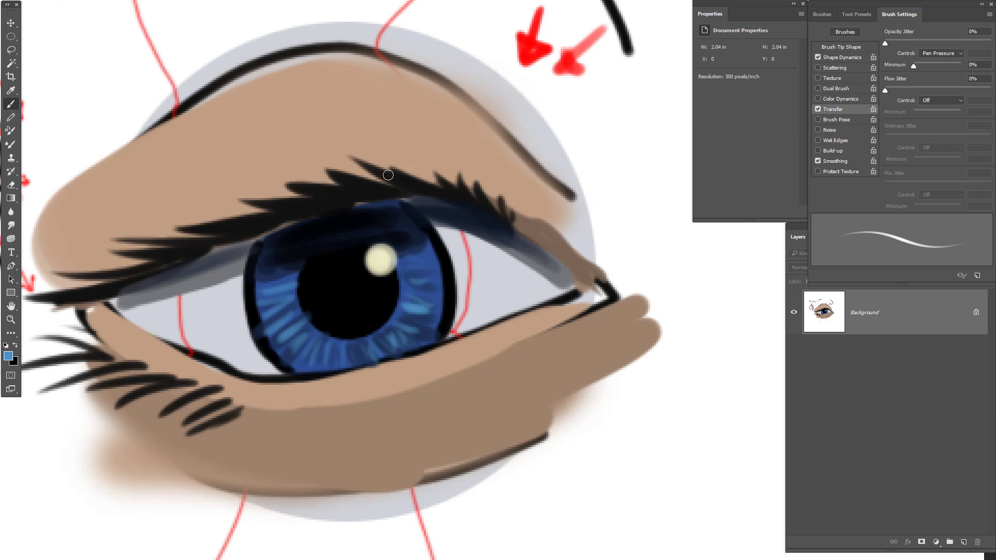
drag(122, 436, 249, 361)
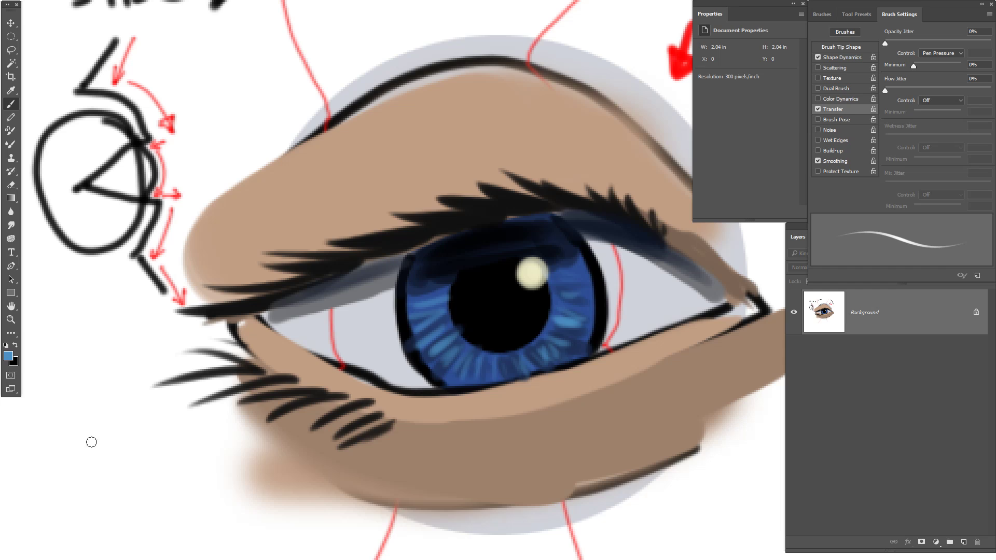
Step: In black, draw the lid's upper and lower curves, a round spot, and a line toward the eye
key(d)
mouse_move(68, 466)
mouse_down()
mouse_move(159, 464)
mouse_move(55, 467)
mouse_move(175, 464)
mouse_move(106, 469)
mouse_up()
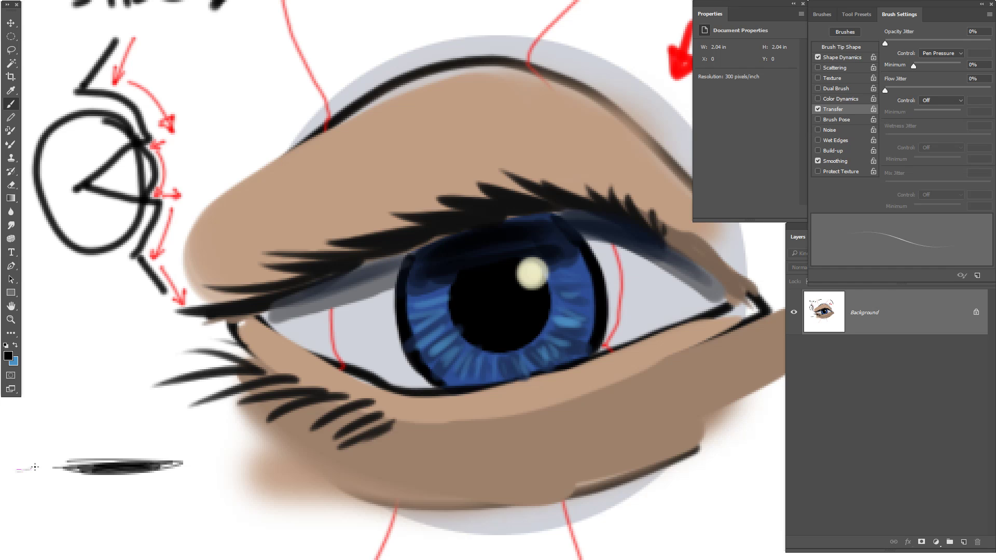
drag(154, 440, 235, 481)
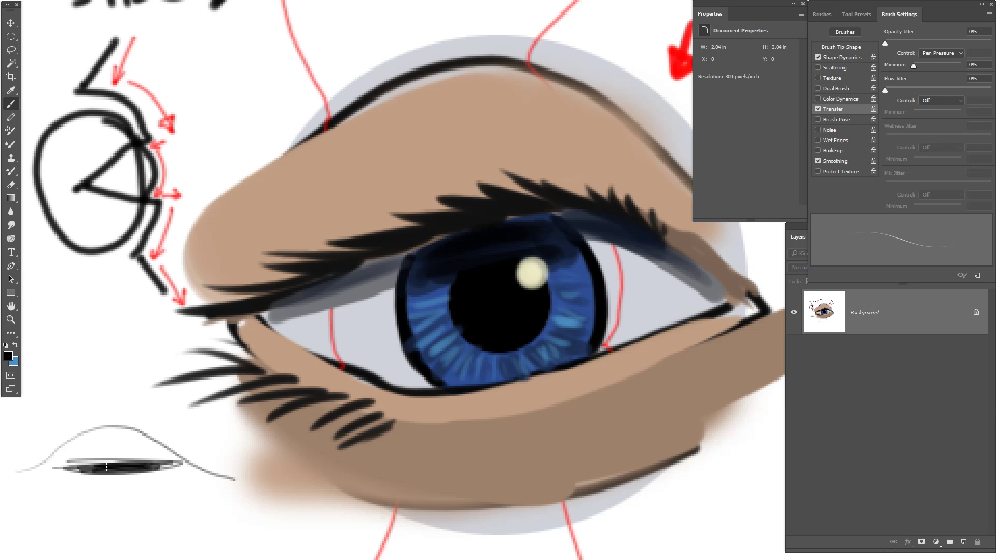
drag(29, 472, 225, 477)
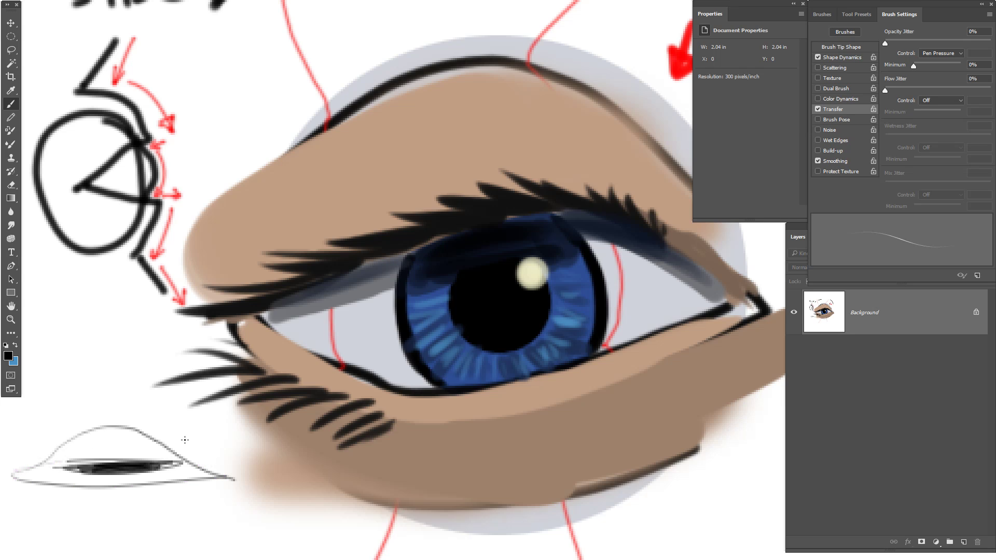
drag(77, 438, 69, 443)
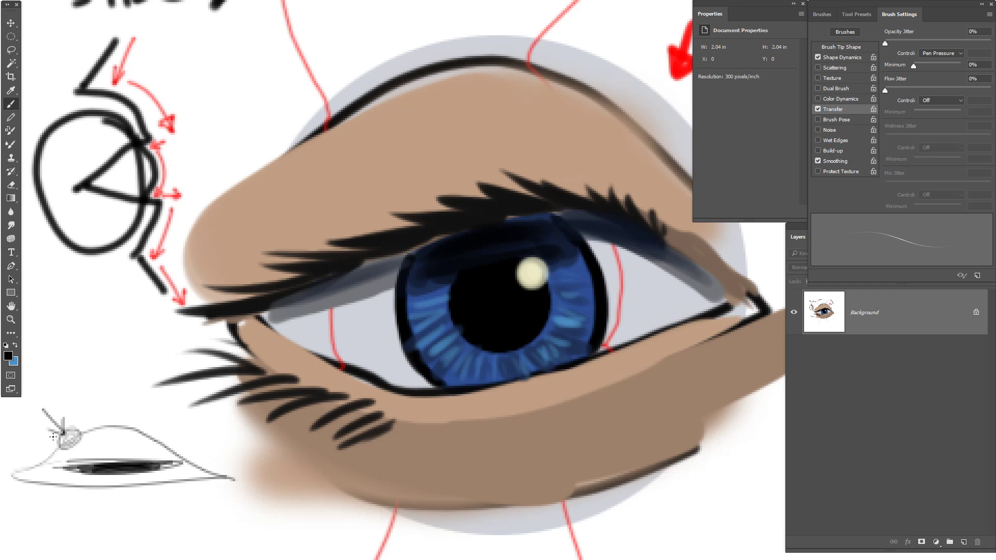
drag(91, 442, 157, 468)
Step: Hide the panels and lighten the lower iris with the Dodge Tool
key(Tab)
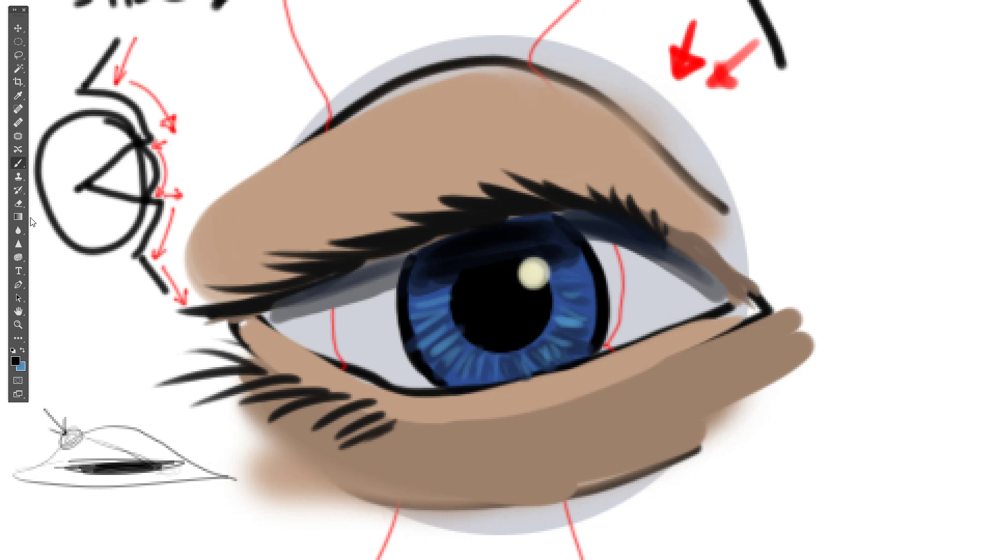
click(22, 261)
right_click(21, 261)
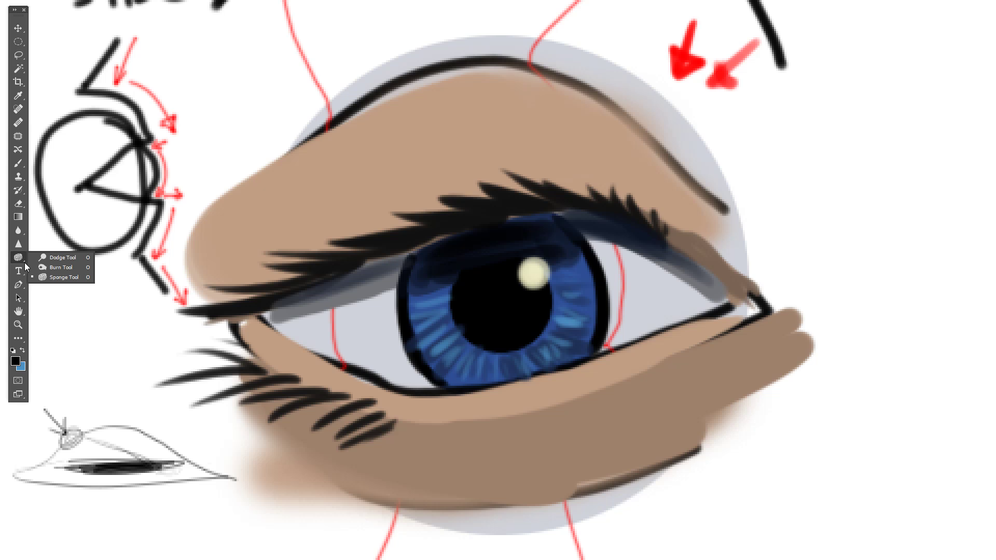
click(54, 258)
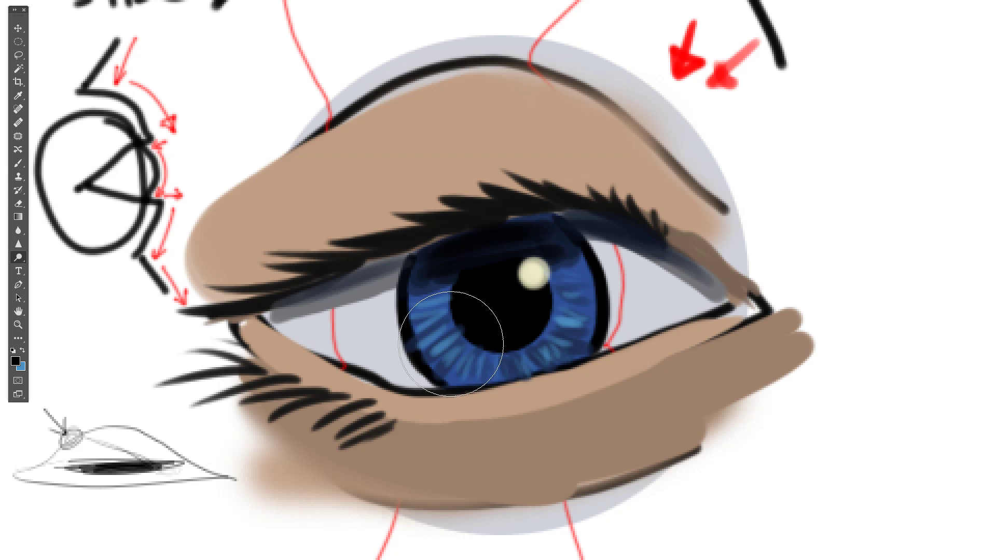
drag(450, 343, 462, 348)
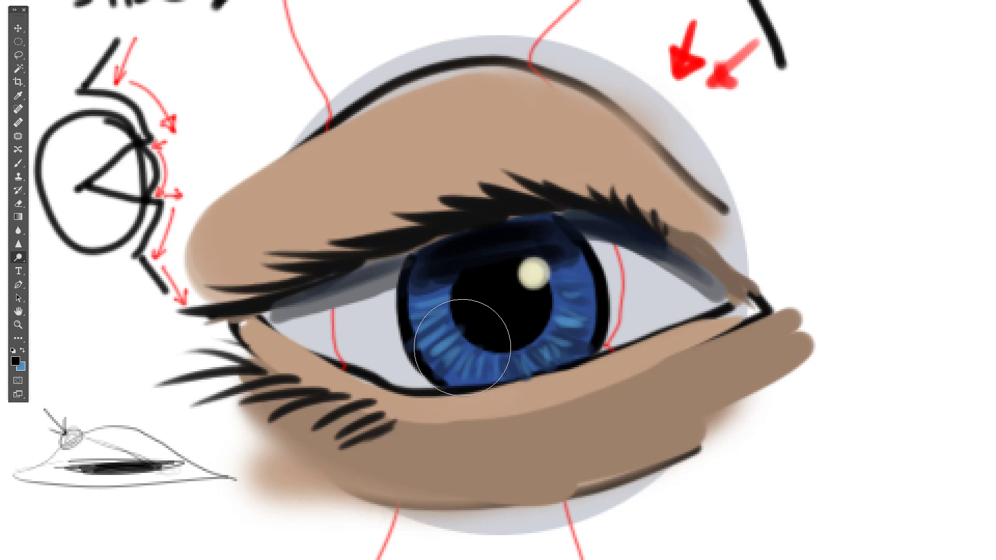
mouse_move(462, 348)
mouse_down()
mouse_move(453, 335)
mouse_move(480, 358)
mouse_up()
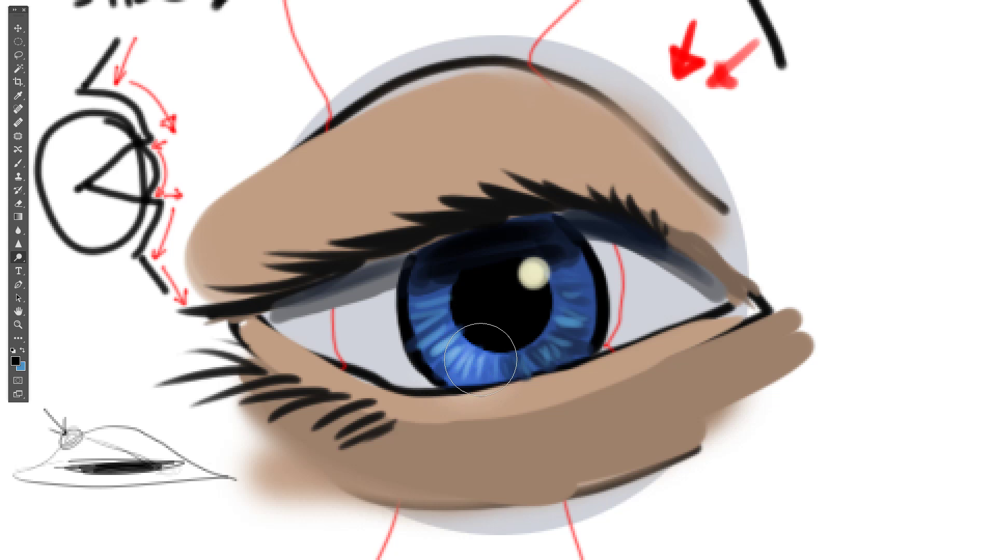
Step: Darken the upper iris under the lid with the Burn Tool
right_click(19, 260)
click(41, 265)
mouse_move(537, 246)
mouse_down()
mouse_move(568, 265)
mouse_move(552, 236)
mouse_move(572, 257)
mouse_move(574, 243)
mouse_move(544, 234)
mouse_move(575, 265)
mouse_up()
Step: Sample the highlight, pick a near-white cream, and paint over the iris catchlight
key(b)
alt+click(535, 273)
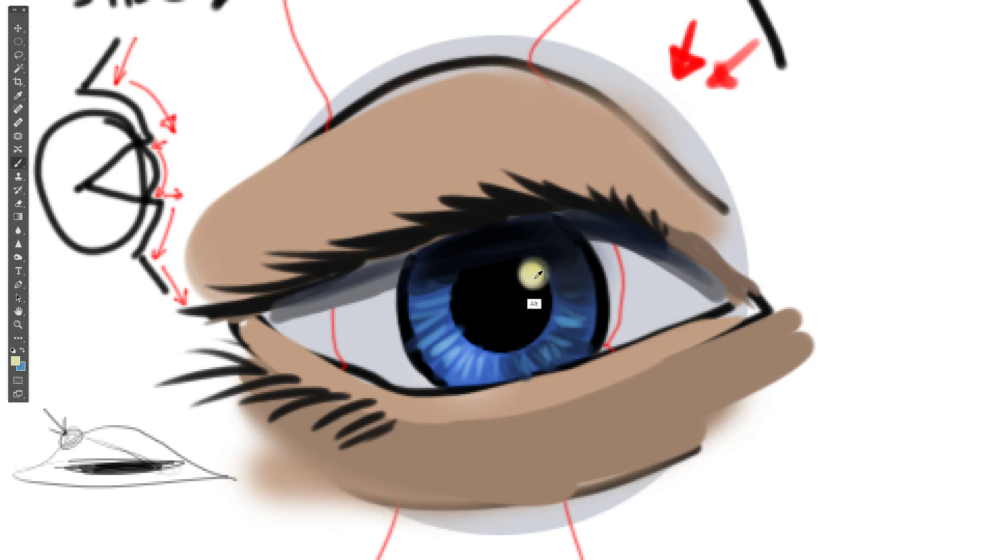
click(16, 361)
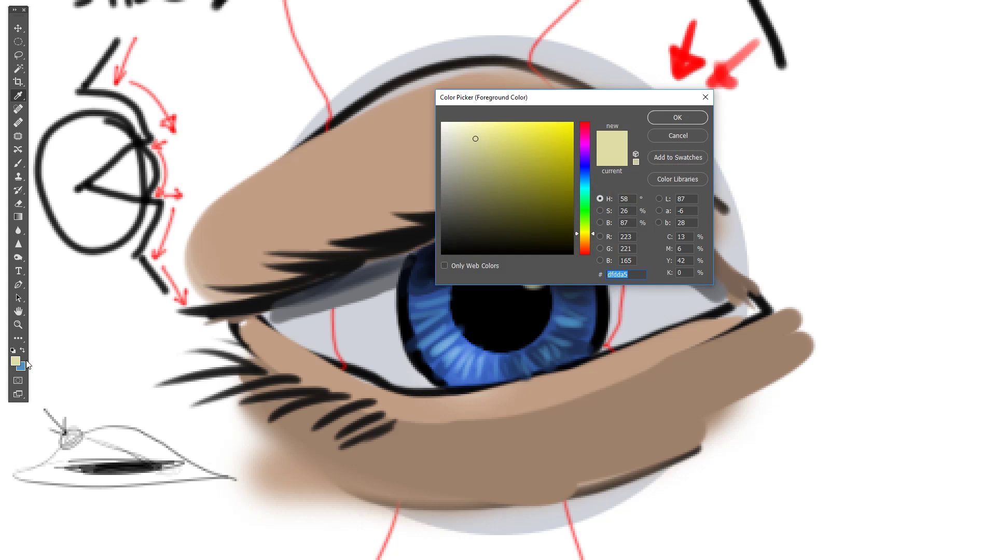
mouse_move(473, 146)
mouse_down()
mouse_move(461, 126)
mouse_move(446, 126)
mouse_up()
click(465, 132)
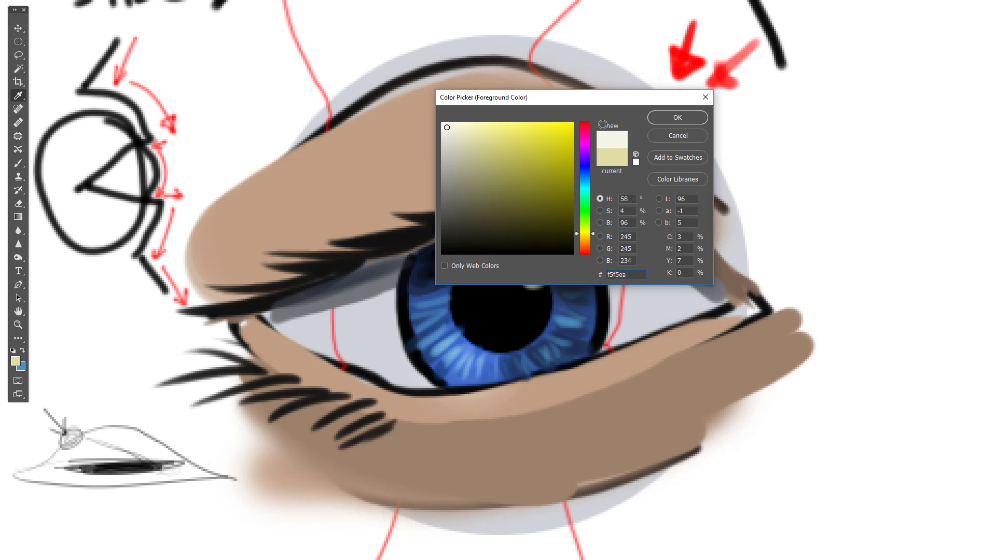
click(688, 116)
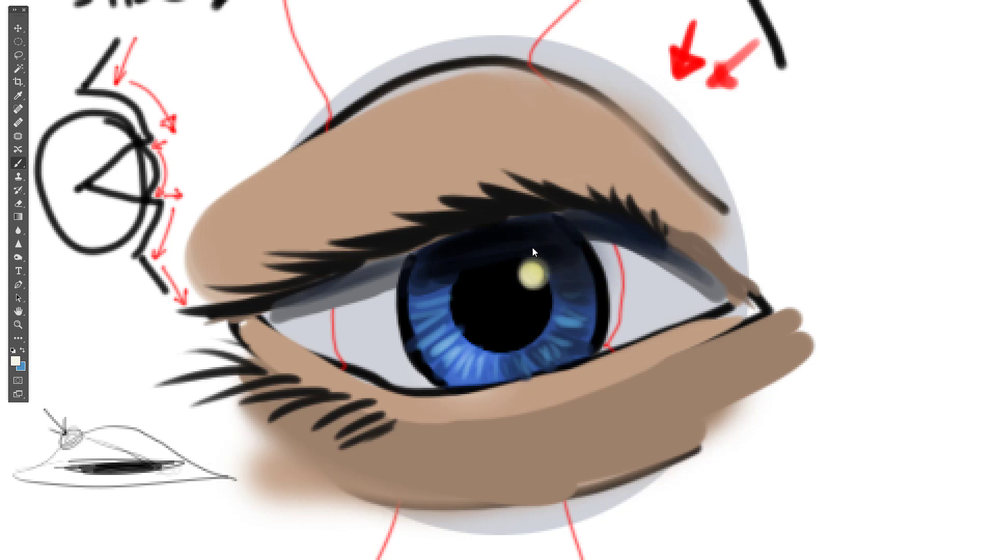
click(535, 275)
Step: Enlarge the cream highlight dab, fit the whole drawing on screen, and set the colour to black
click(534, 275)
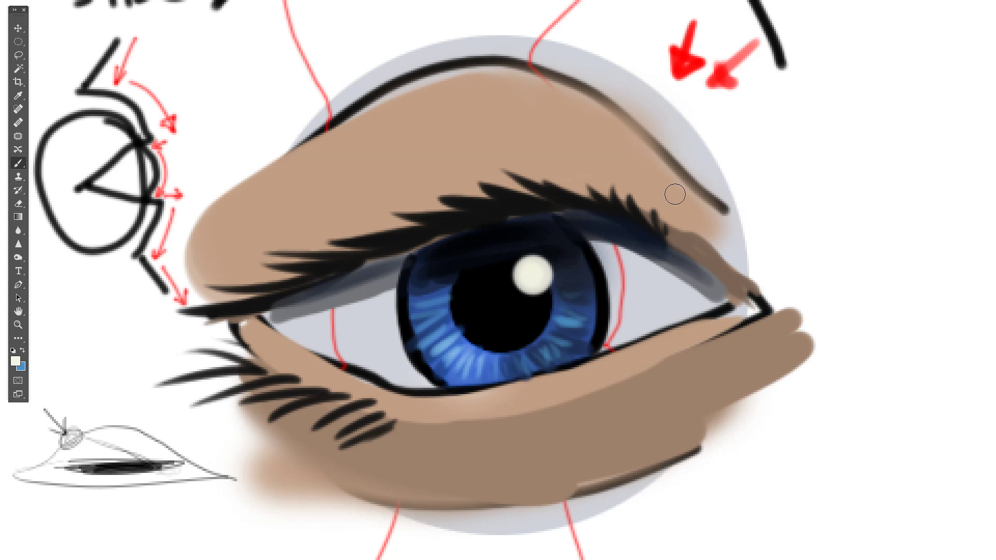
key(ctrl+0)
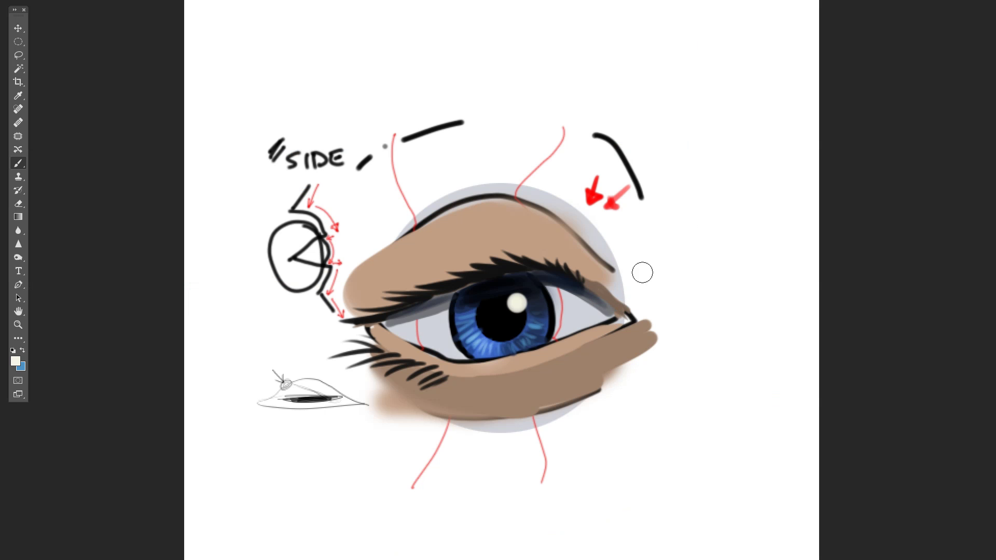
scroll(614, 280, up, 3)
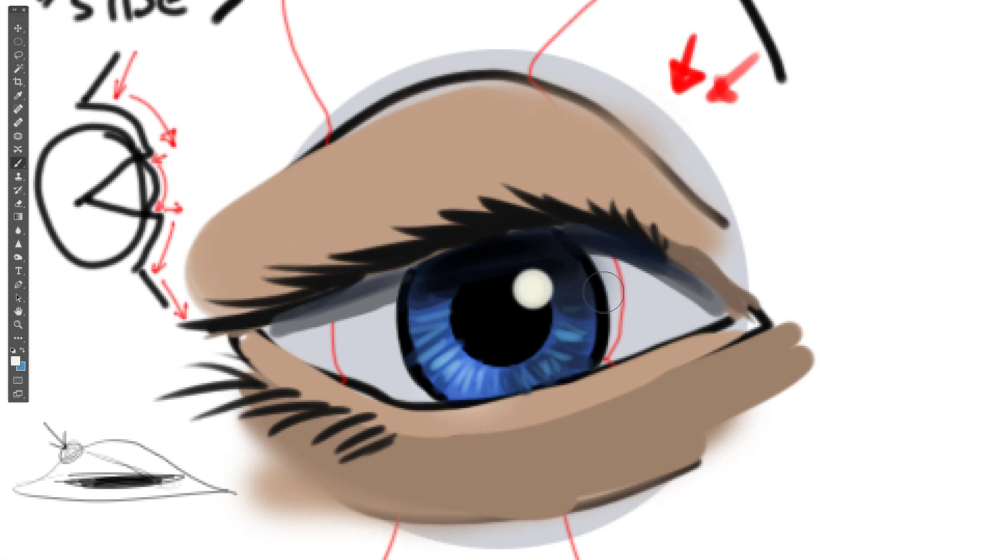
click(16, 360)
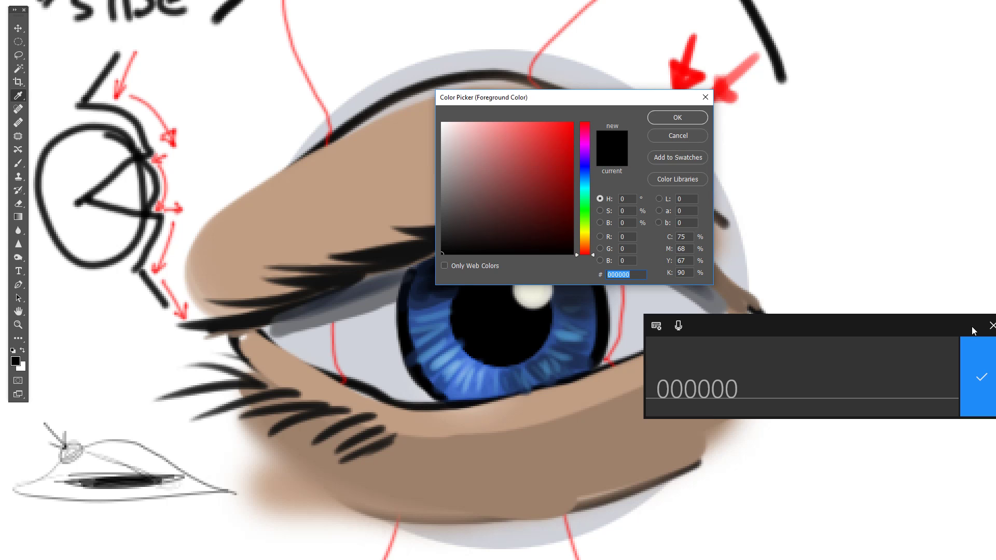
click(991, 325)
click(678, 135)
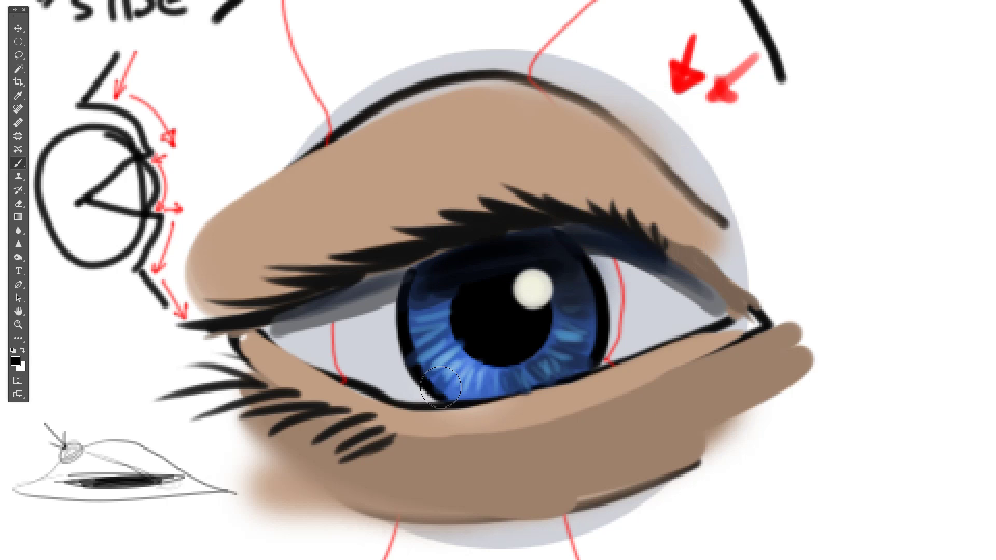
Step: Paint four short dark lash strokes along the lower lid, working rightward
drag(436, 438, 395, 450)
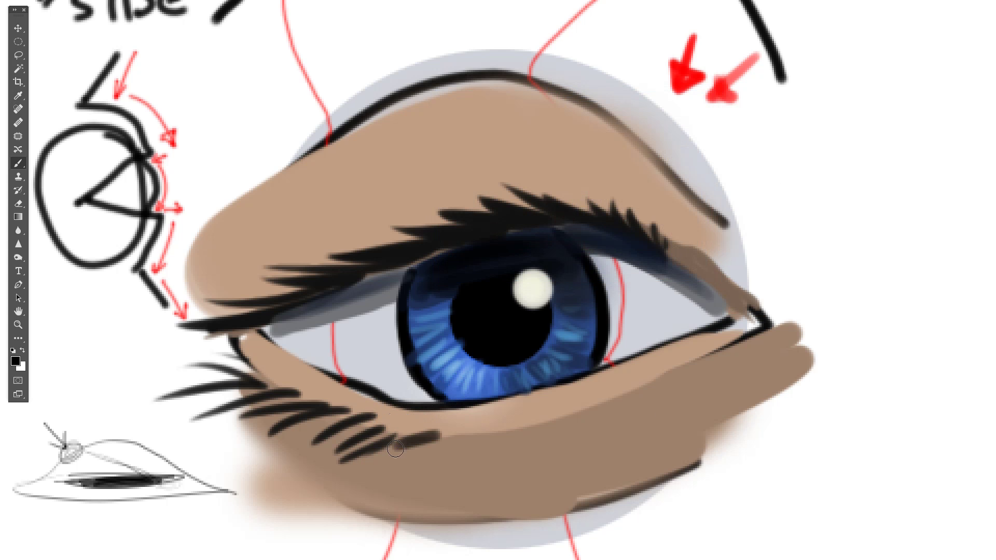
mouse_move(498, 436)
mouse_down()
mouse_move(425, 463)
mouse_move(463, 467)
mouse_up()
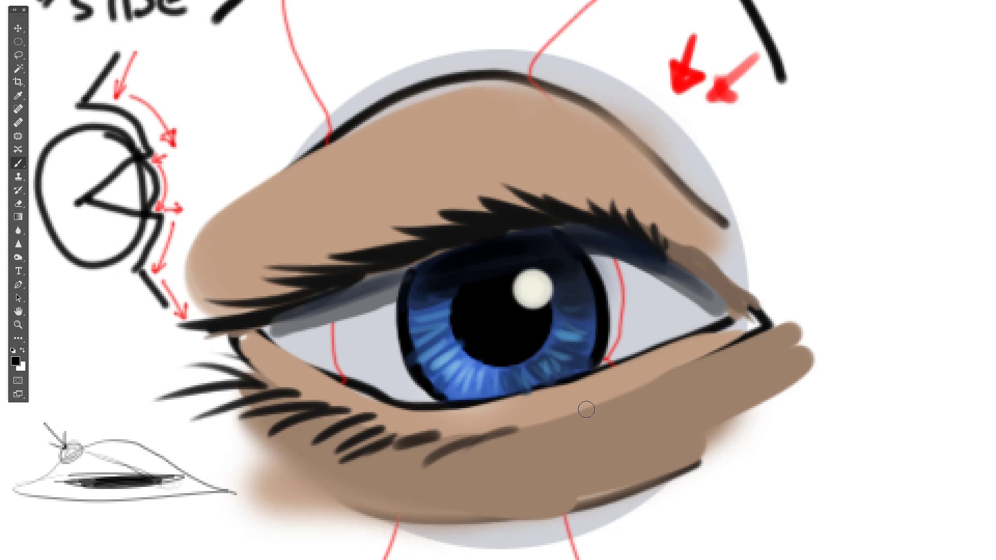
drag(587, 408, 513, 452)
drag(623, 405, 560, 424)
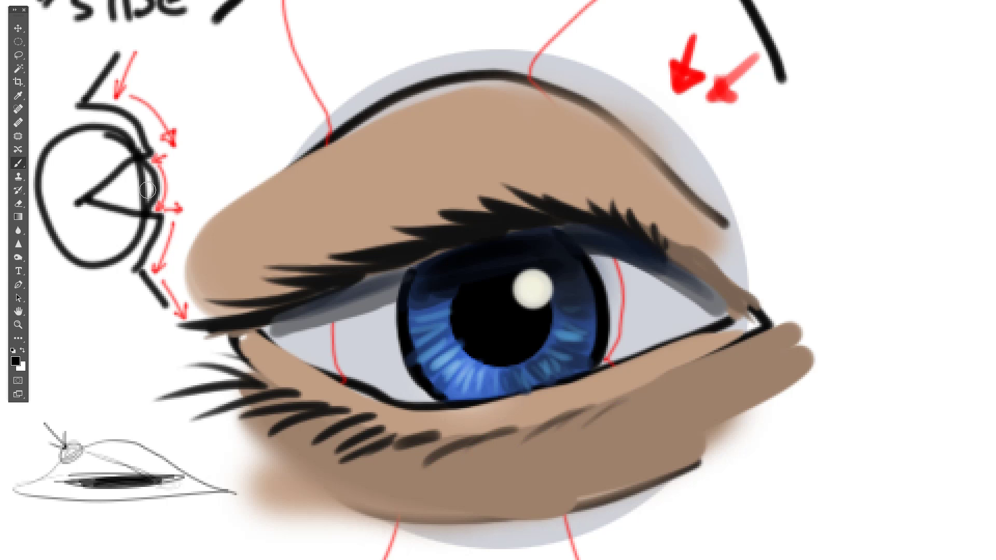
Step: Paint a light pink tear duct at the inner corner, discarding a red first attempt
key(x)
drag(708, 323, 758, 319)
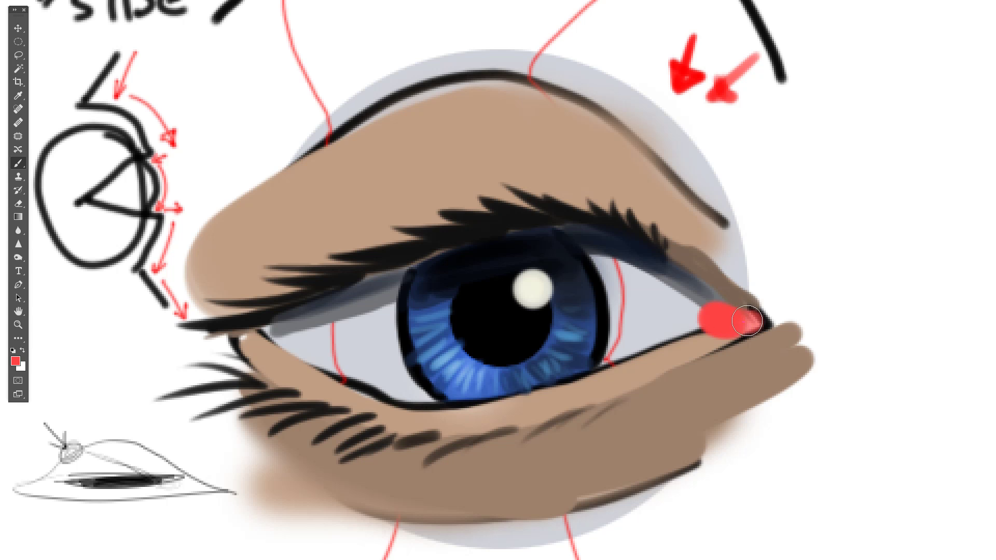
key(ctrl+z)
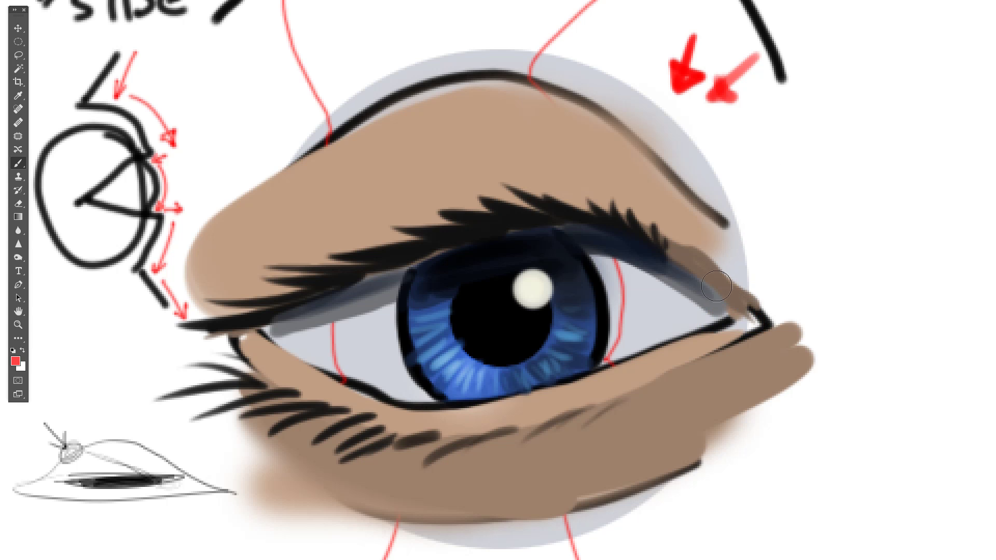
click(16, 361)
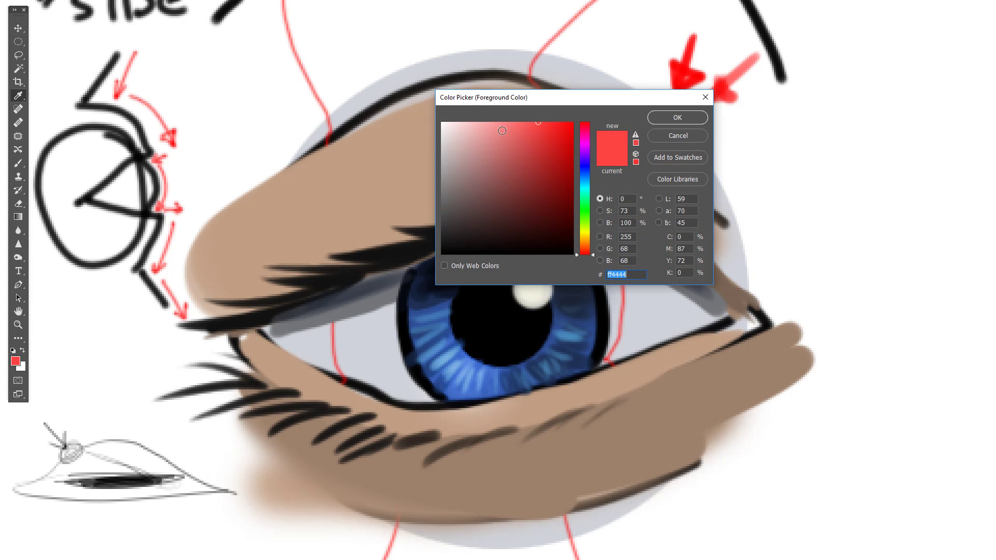
mouse_move(502, 131)
mouse_down()
mouse_move(481, 127)
mouse_move(473, 162)
mouse_up()
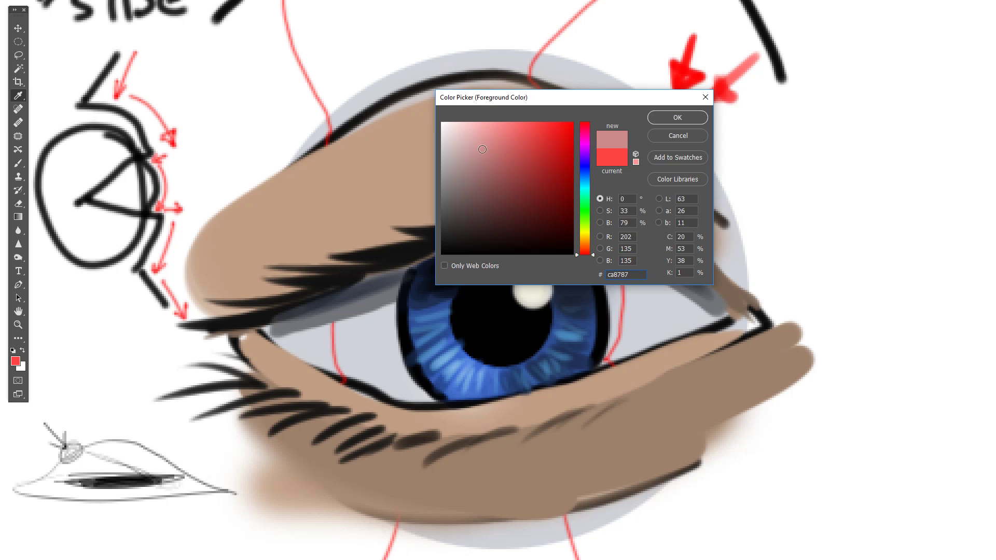
click(677, 118)
drag(707, 312, 743, 323)
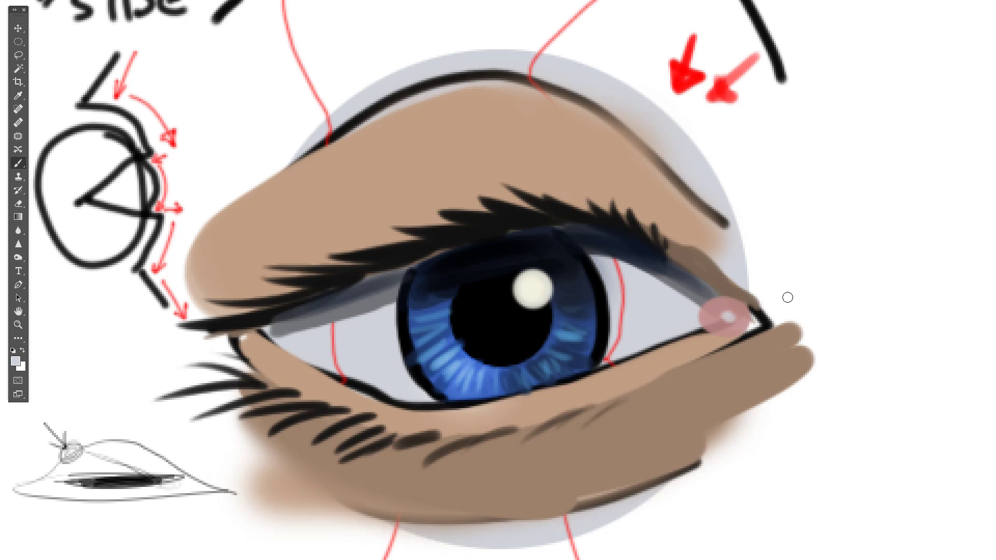
Step: Cover the dark shading around the inner corner with sampled skin tones on both lids
alt+click(689, 271)
drag(664, 253, 728, 295)
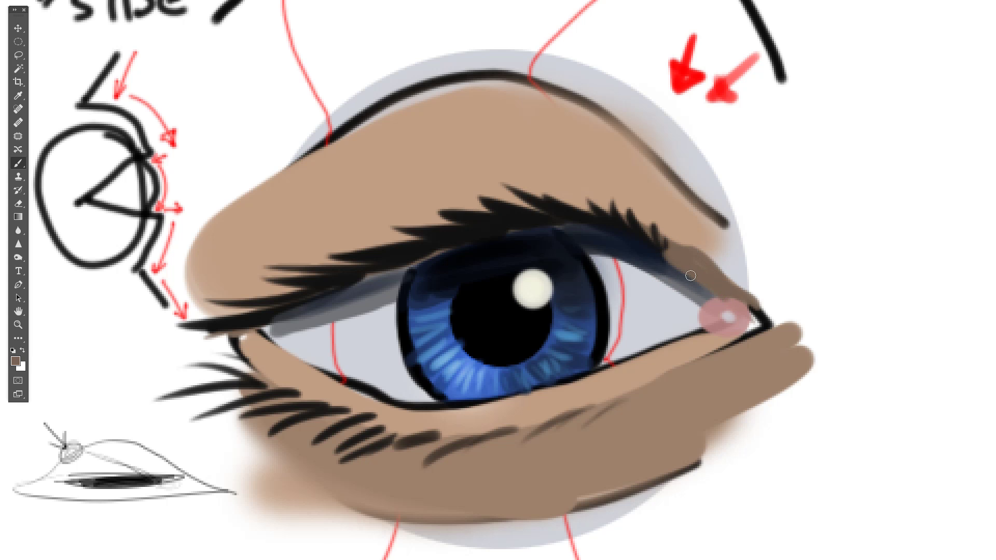
mouse_move(628, 235)
mouse_down()
mouse_move(662, 265)
mouse_move(739, 288)
mouse_up()
alt+click(687, 225)
drag(700, 253, 743, 288)
drag(720, 242, 736, 257)
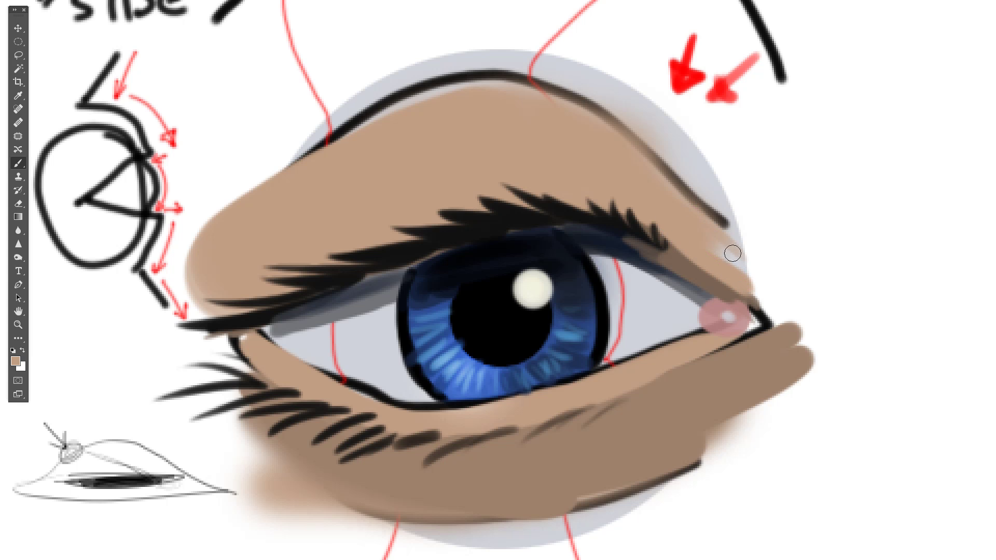
alt+click(719, 334)
mouse_move(700, 359)
mouse_down()
mouse_move(751, 335)
mouse_move(673, 377)
mouse_up()
alt+click(751, 343)
Step: Undo a stray pink mark, then cover the red vertical guide lines left and right of the iris
key(ctrl+z)
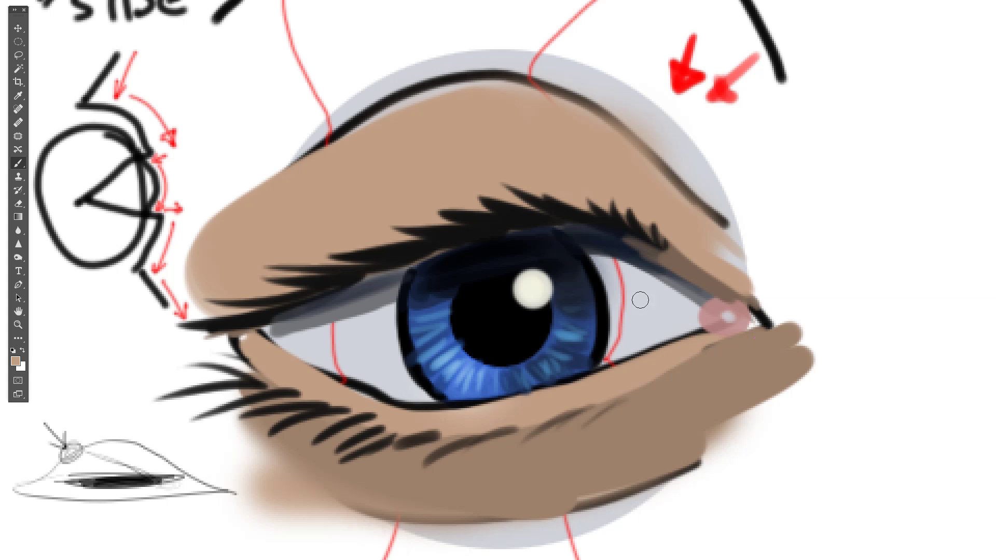
alt+click(639, 301)
drag(621, 264, 619, 350)
drag(335, 327, 341, 372)
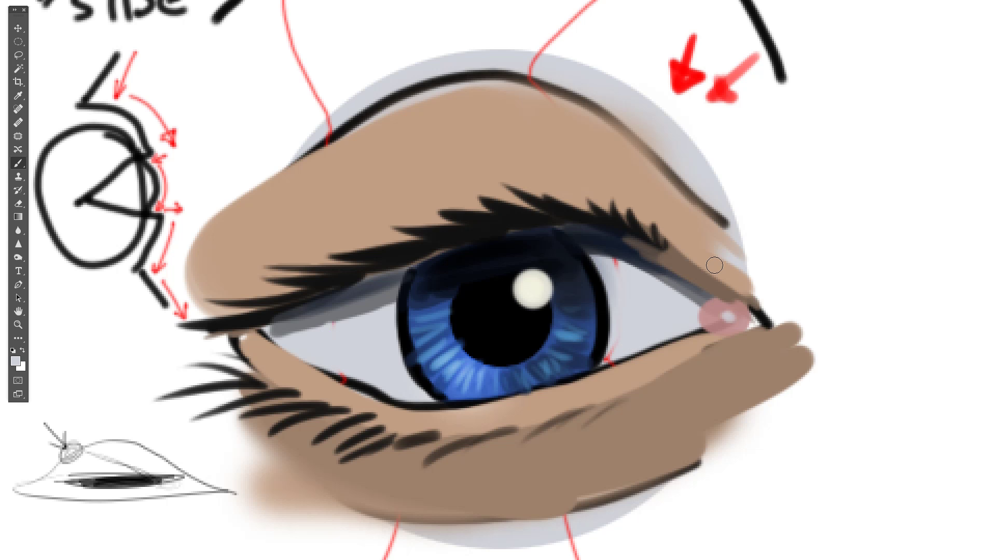
scroll(762, 197, down, 2)
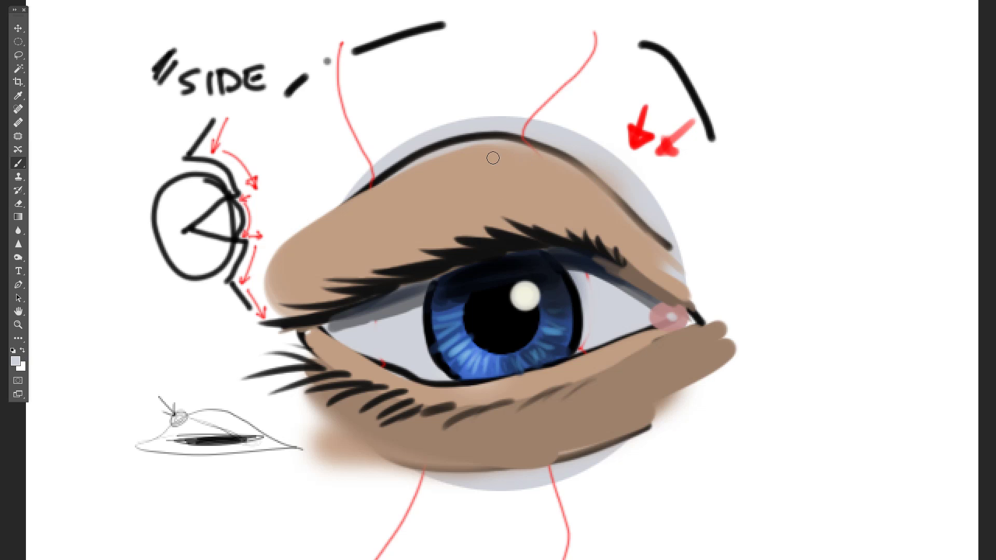
Step: Lighten a patch on the upper eyelid with the Dodge Tool, then shrink the brush
right_click(19, 258)
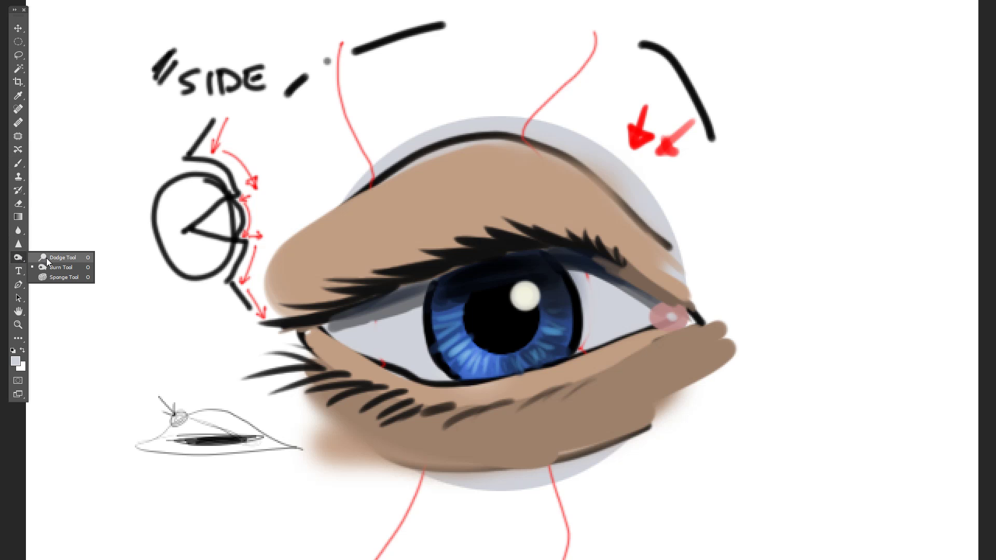
click(46, 257)
mouse_move(560, 183)
mouse_down()
mouse_move(556, 198)
mouse_move(573, 204)
mouse_up()
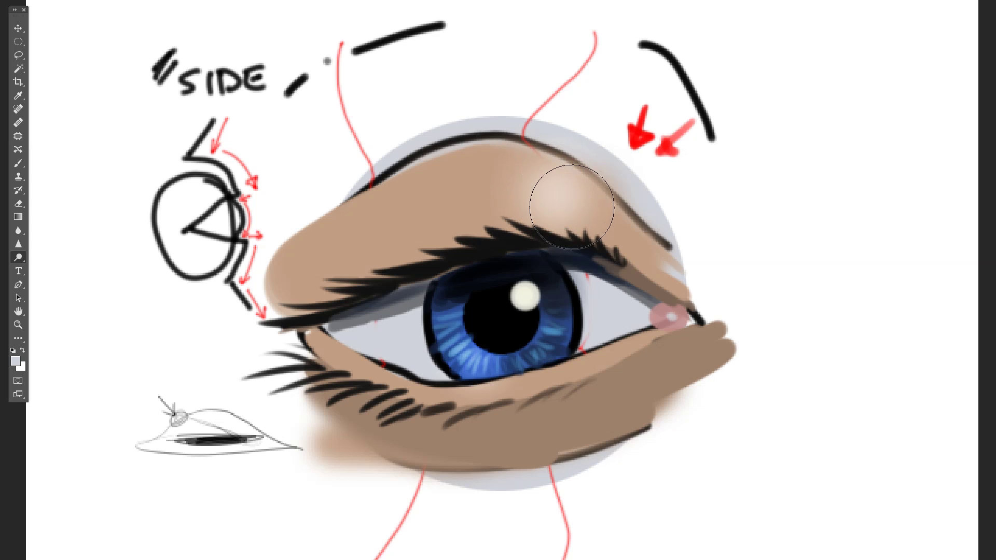
key(bracketleft)
key(bracketleft)
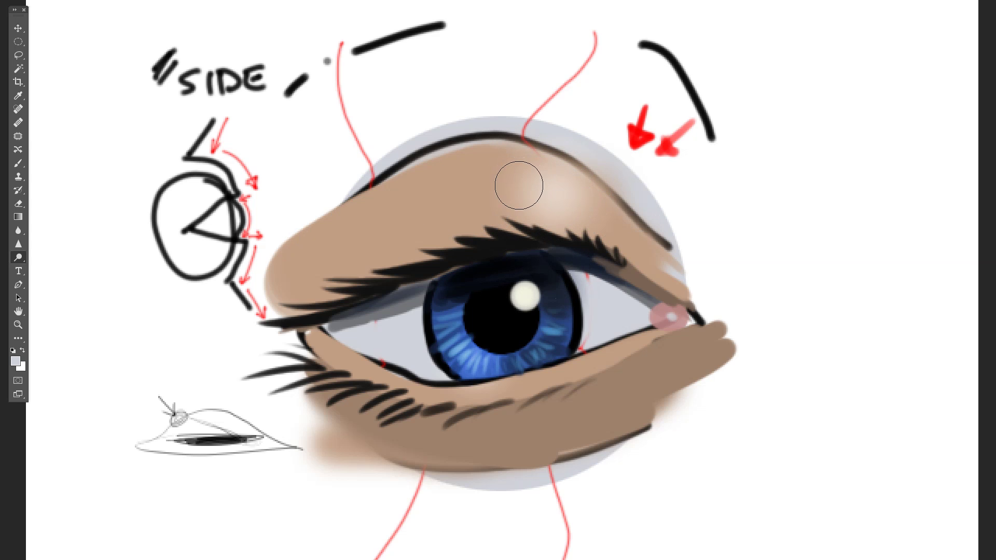
Step: Blend the eyelid highlight into the surrounding skin with the Smudge Tool
right_click(19, 232)
click(67, 240)
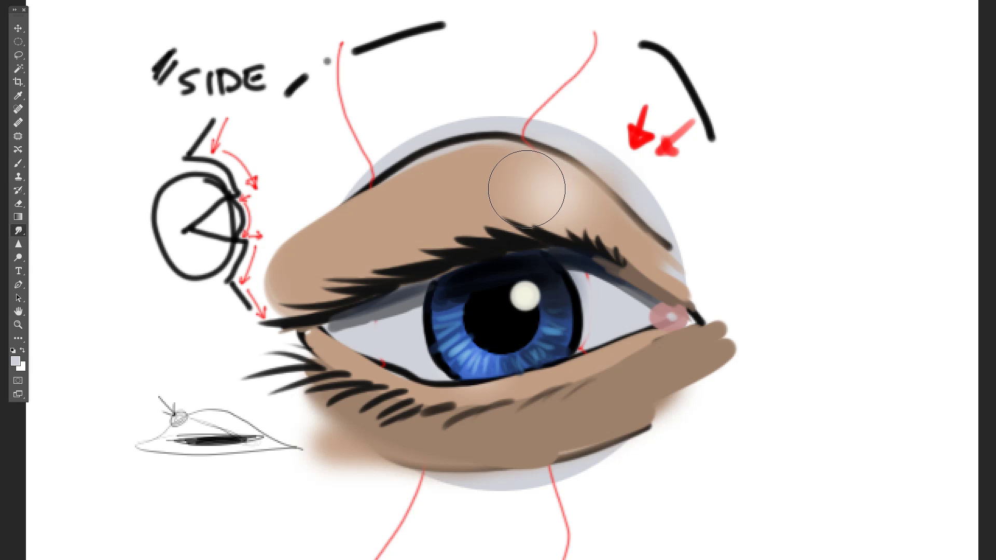
mouse_move(531, 188)
mouse_down()
mouse_move(545, 198)
mouse_move(498, 194)
mouse_move(579, 204)
mouse_move(506, 199)
mouse_up()
Step: Draw a faint lid-crease line and paint broad tan brow-bone skin above the eye
key(b)
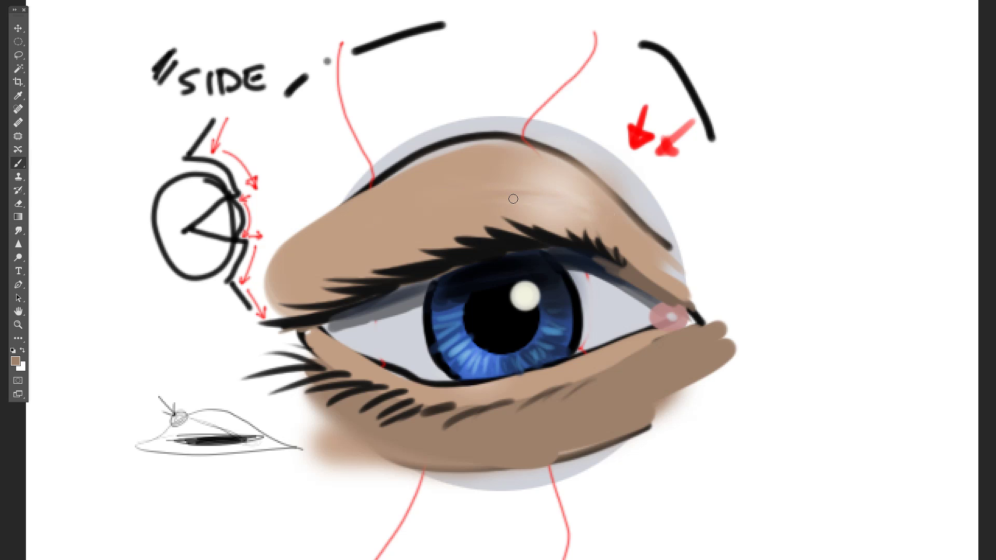
mouse_move(526, 197)
mouse_down()
mouse_move(600, 210)
mouse_move(574, 206)
mouse_move(581, 196)
mouse_move(558, 194)
mouse_move(633, 242)
mouse_up()
drag(327, 140, 565, 97)
drag(436, 101, 311, 148)
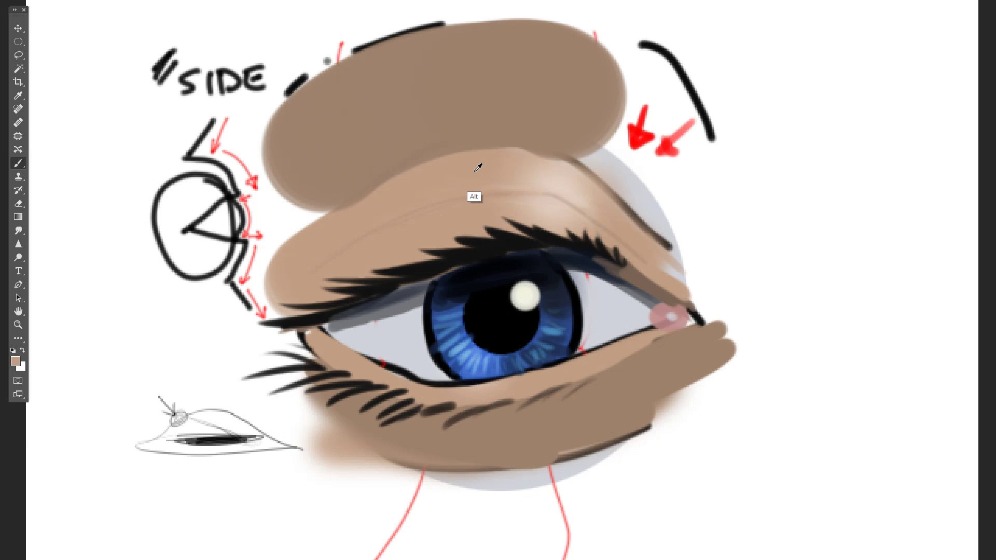
Step: Paint tan skin below the eye and darker tan over the upper-right red marks
drag(335, 490, 576, 498)
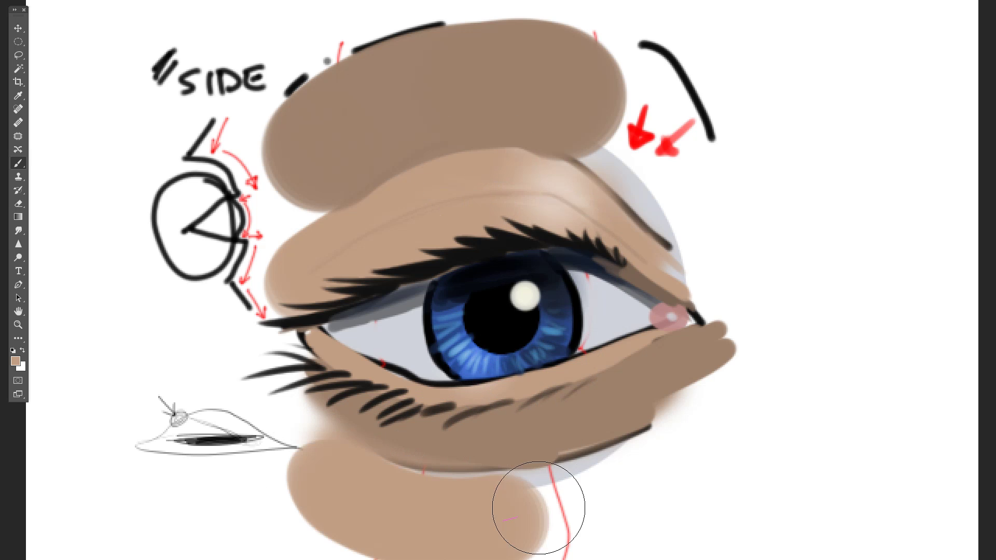
drag(326, 497, 622, 494)
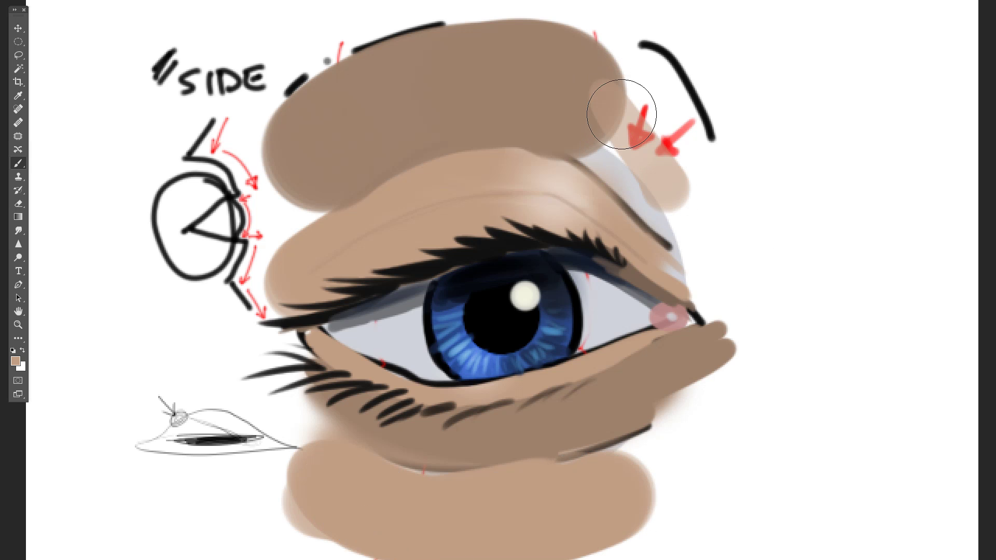
drag(606, 101, 669, 187)
alt+click(547, 71)
drag(592, 101, 638, 179)
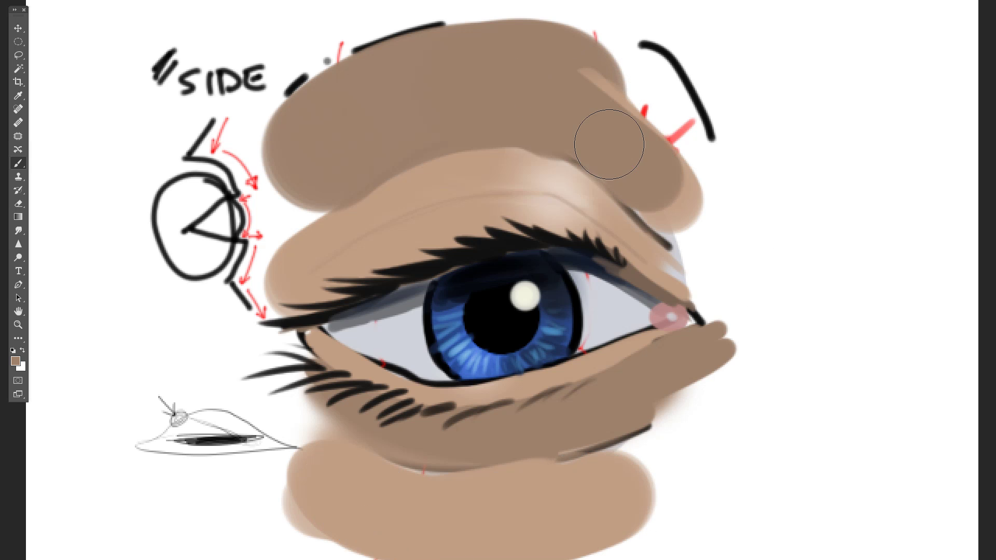
drag(622, 78, 668, 181)
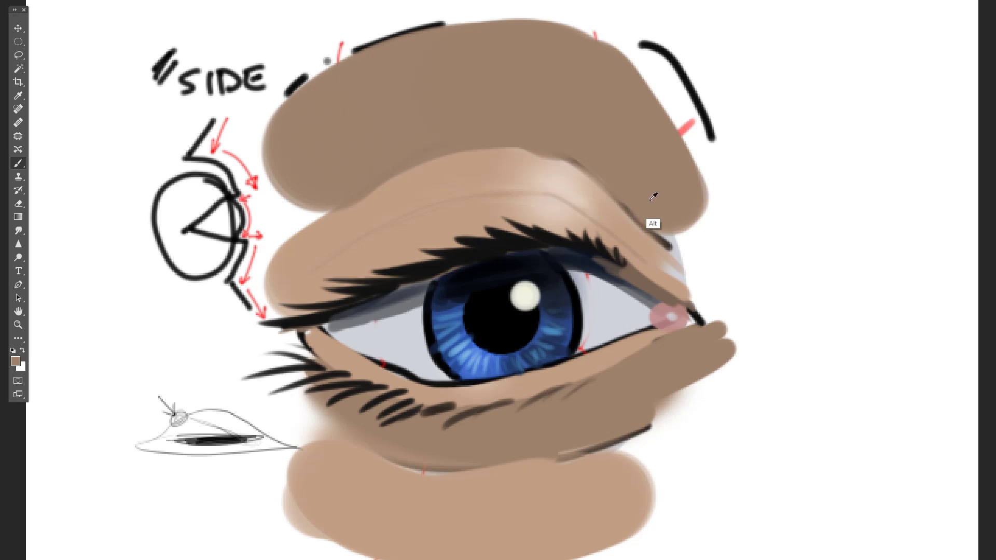
Step: Paint a thick black eyebrow band across the brow with soft hairs along its top
alt+click(549, 231)
mouse_move(264, 61)
mouse_down()
mouse_move(195, 138)
mouse_move(280, 67)
mouse_move(179, 147)
mouse_up()
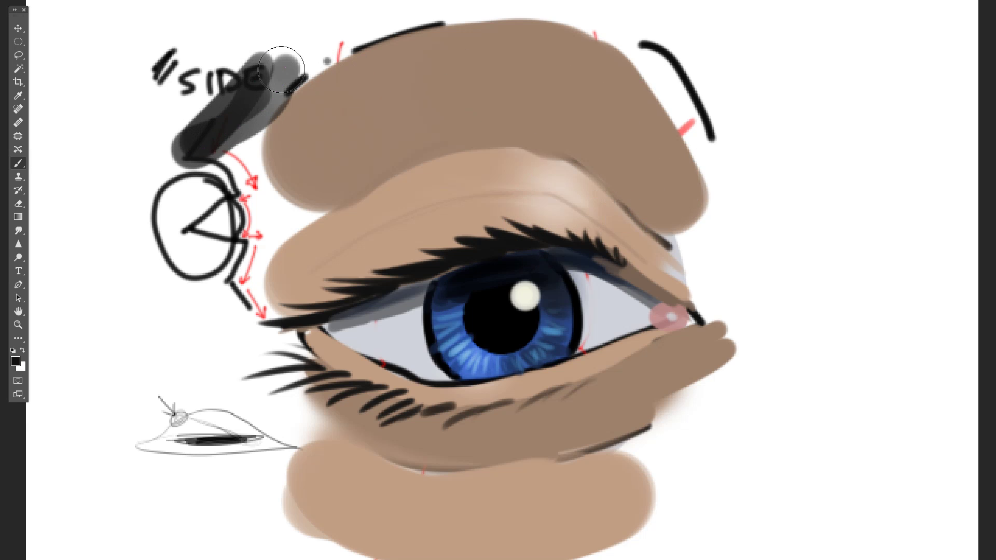
drag(292, 70, 250, 124)
mouse_move(249, 107)
mouse_down()
mouse_move(608, 101)
mouse_move(716, 131)
mouse_move(677, 78)
mouse_move(708, 140)
mouse_up()
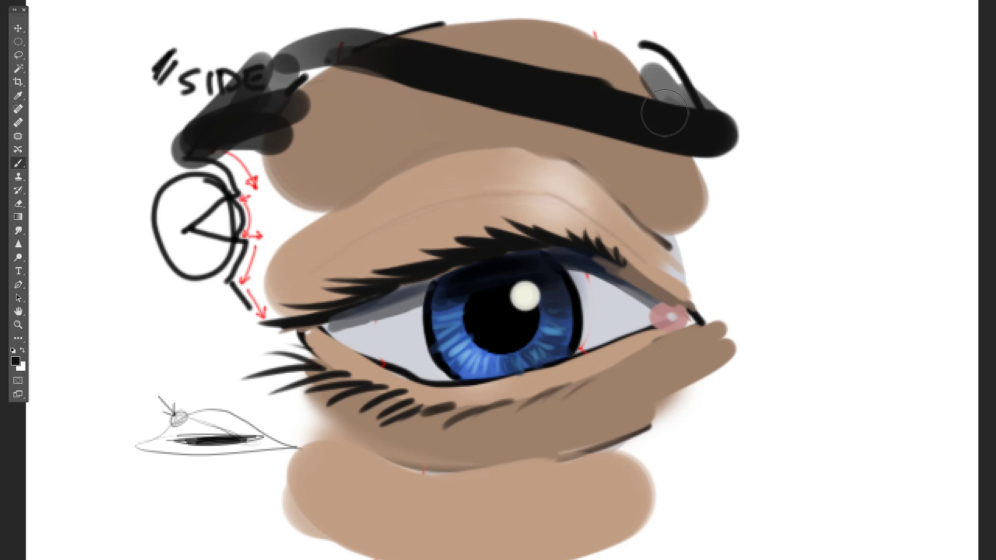
drag(614, 62, 677, 124)
mouse_move(537, 39)
mouse_down()
mouse_move(615, 117)
mouse_move(561, 109)
mouse_up()
drag(483, 71, 366, 39)
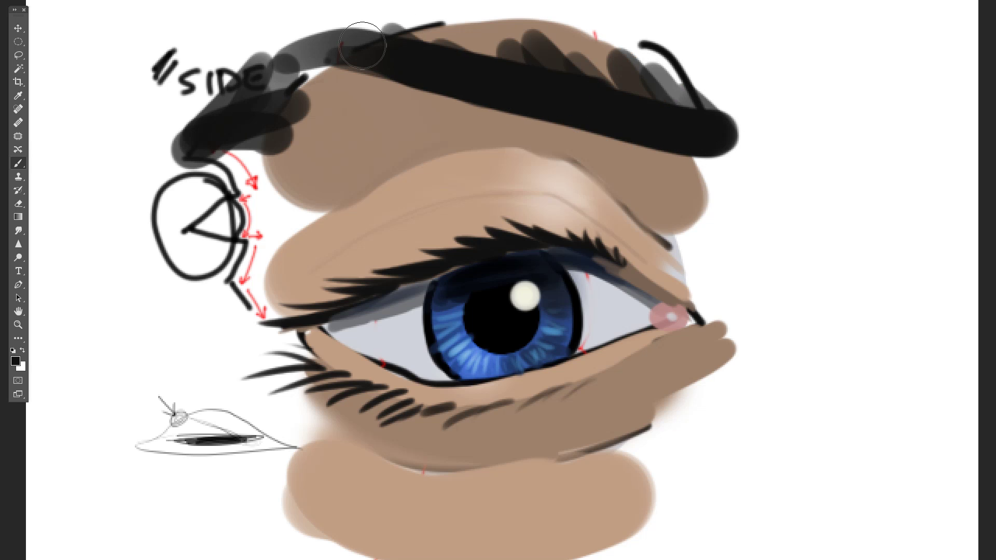
mouse_move(436, 47)
mouse_down()
mouse_move(342, 85)
mouse_move(294, 82)
mouse_move(396, 47)
mouse_move(234, 109)
mouse_up()
drag(257, 47, 343, 102)
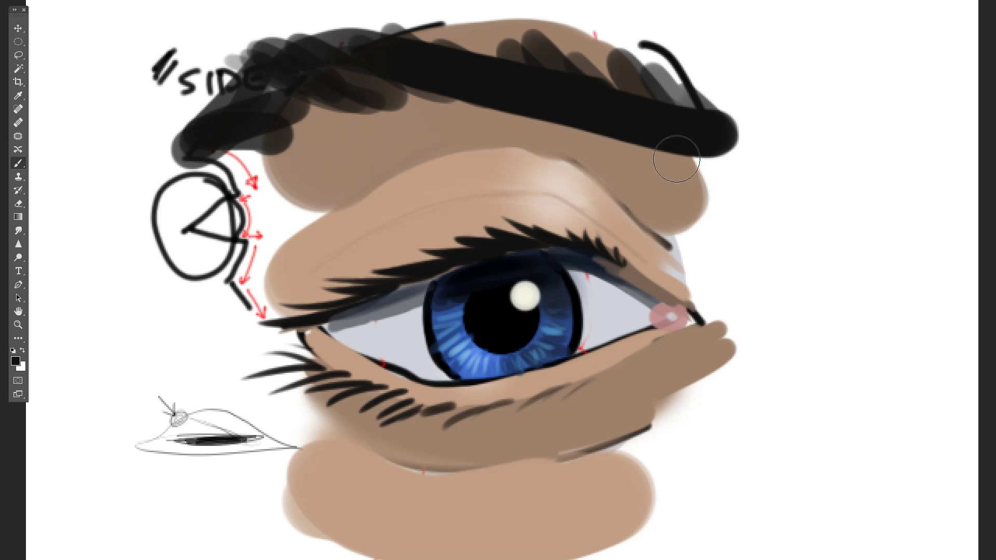
Step: Cut diagonal skin-coloured hair gaps through the right, middle and centre of the brow
drag(467, 56, 561, 125)
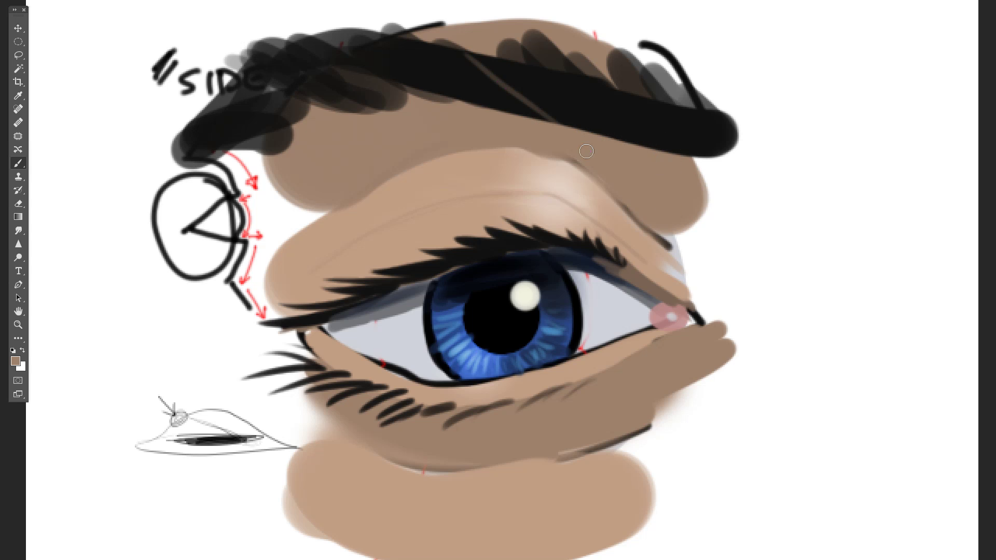
drag(514, 55, 607, 139)
drag(560, 55, 675, 156)
drag(654, 78, 720, 175)
drag(475, 55, 548, 137)
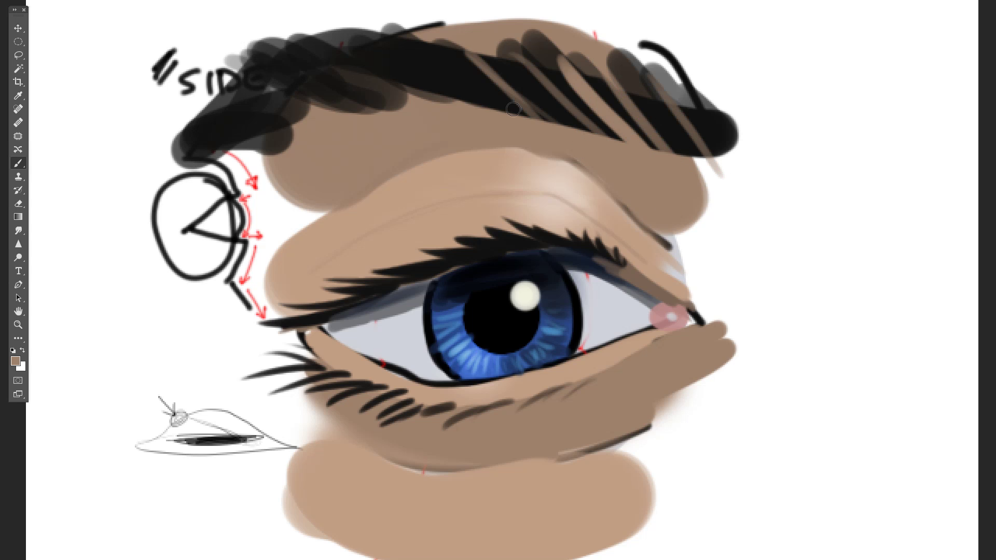
drag(421, 51, 514, 111)
drag(366, 46, 436, 101)
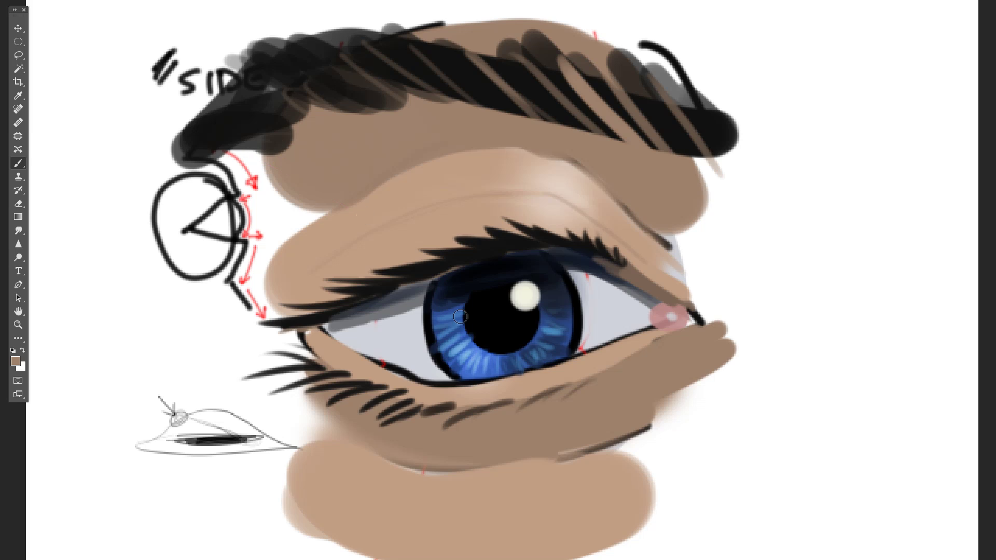